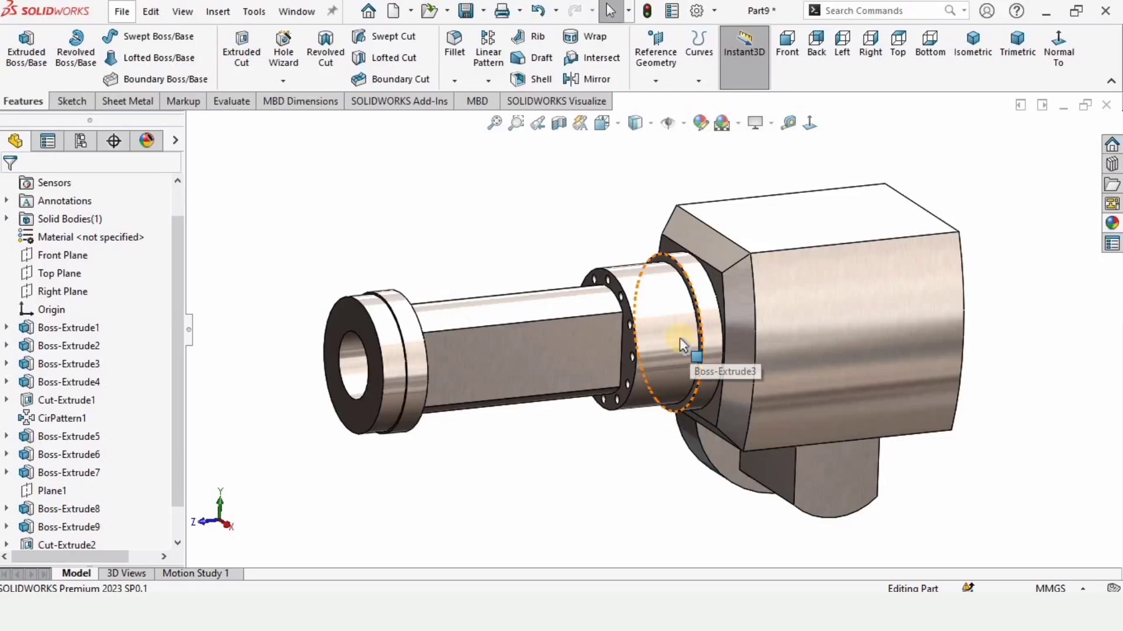
middle_click_drag(702, 326, 499, 306)
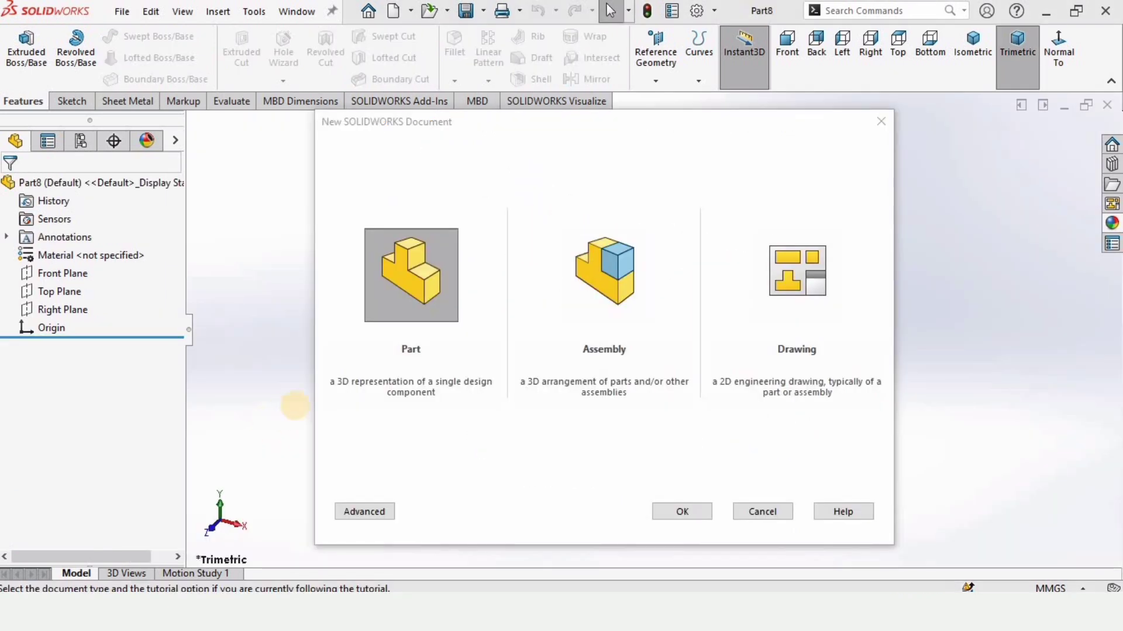
- Create a new part document and set its units to MMGS (millimeter, gram, second)
left_click(425, 244)
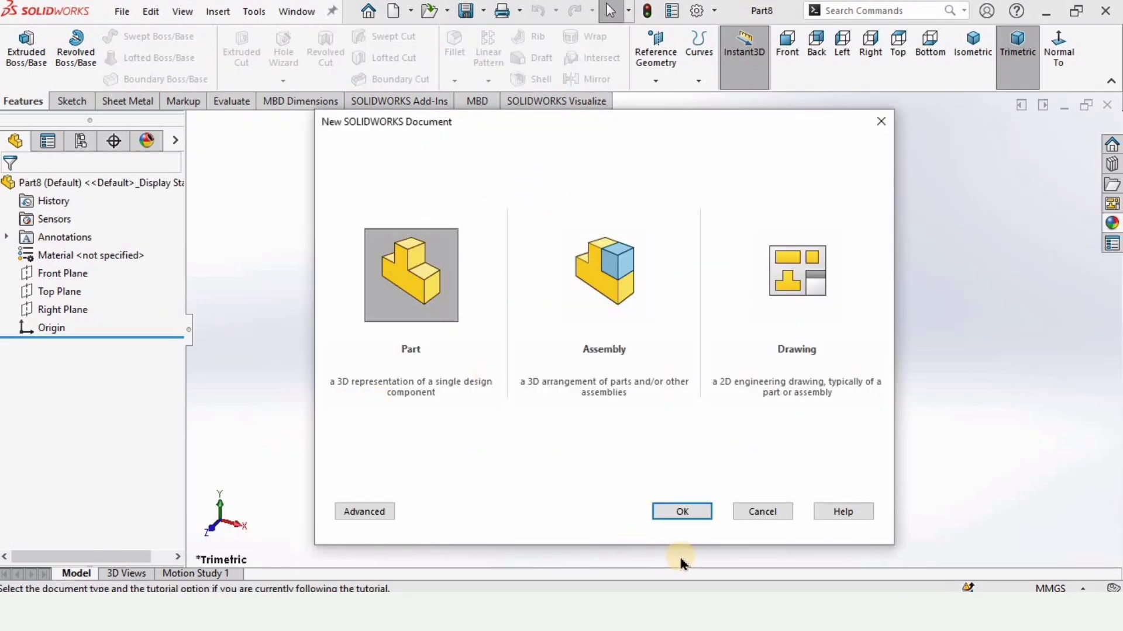
left_click(686, 512)
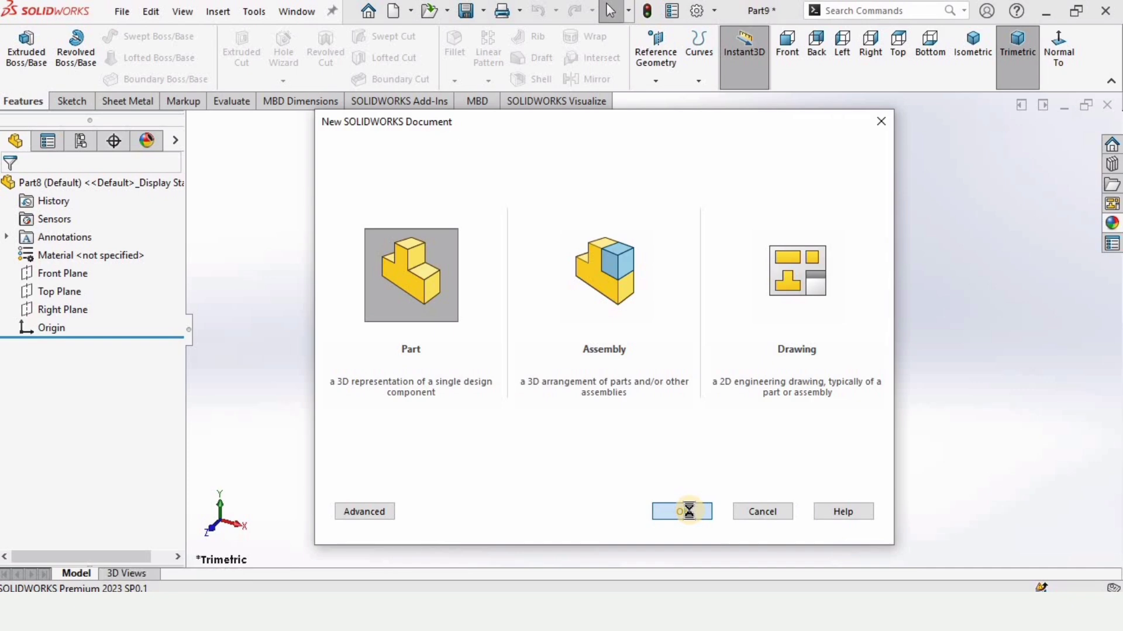
left_click(1051, 589)
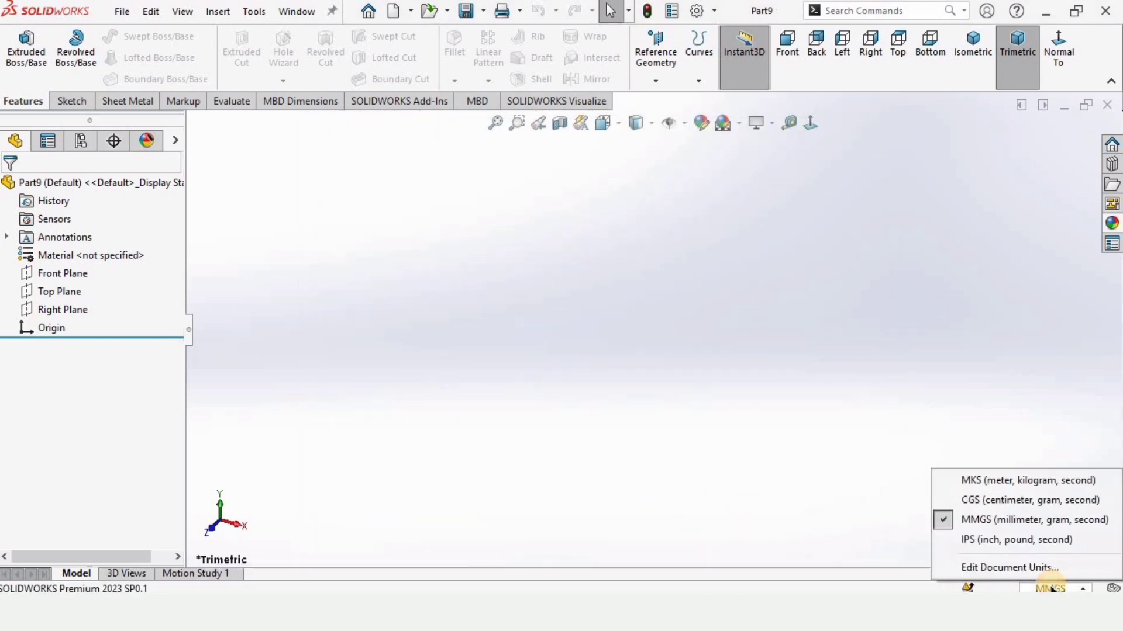
left_click(990, 519)
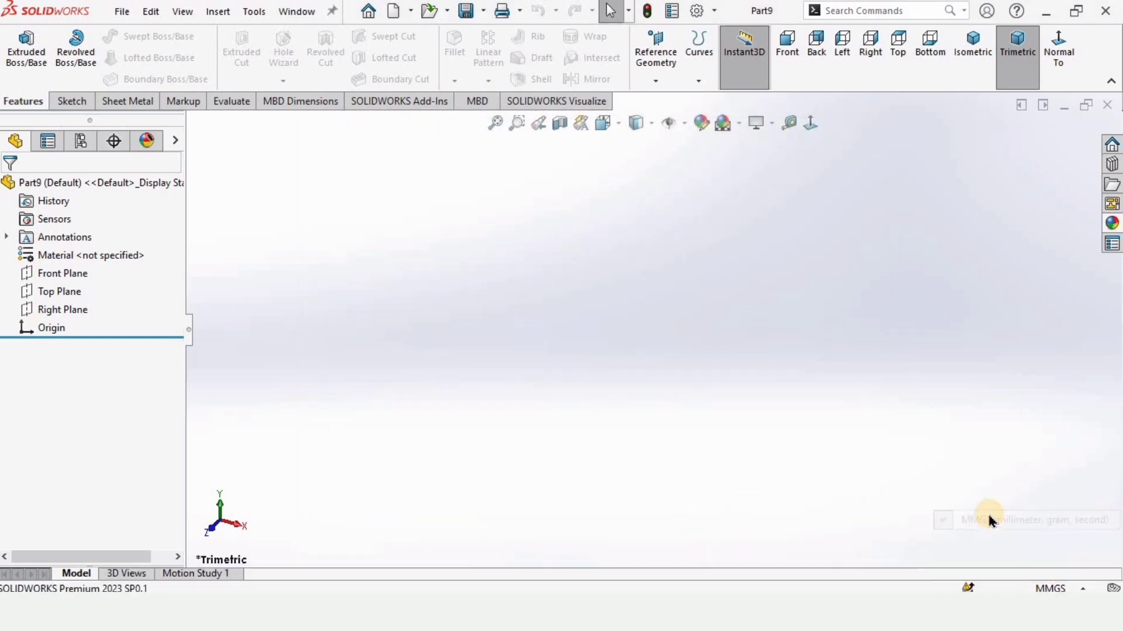
- Apply the Plain White scene as the part's background
left_click(725, 123)
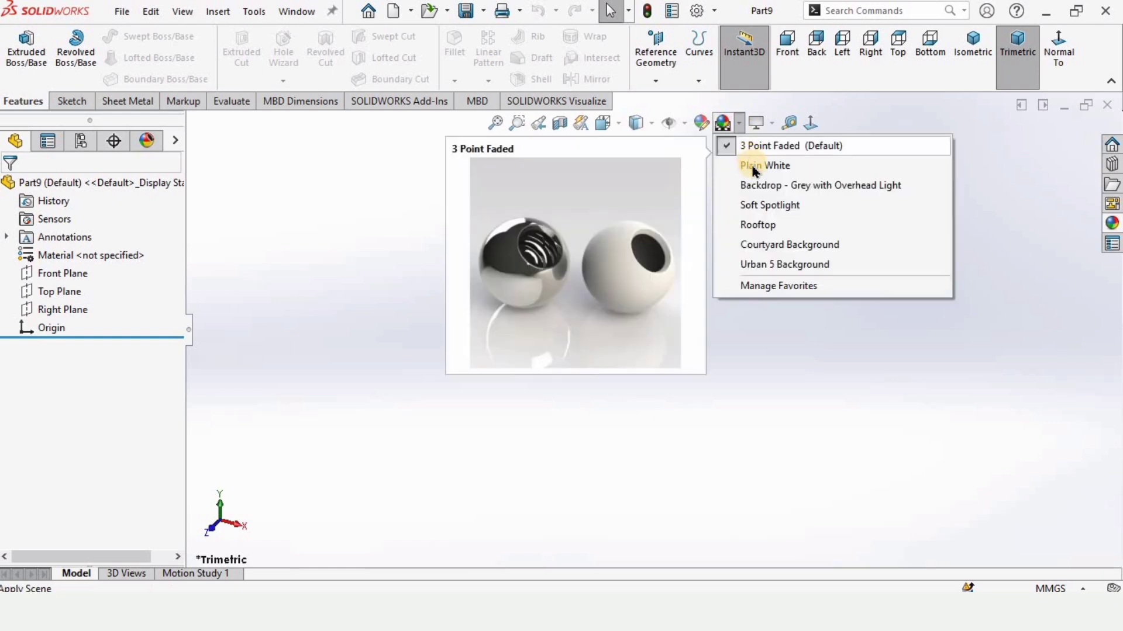
left_click(753, 167)
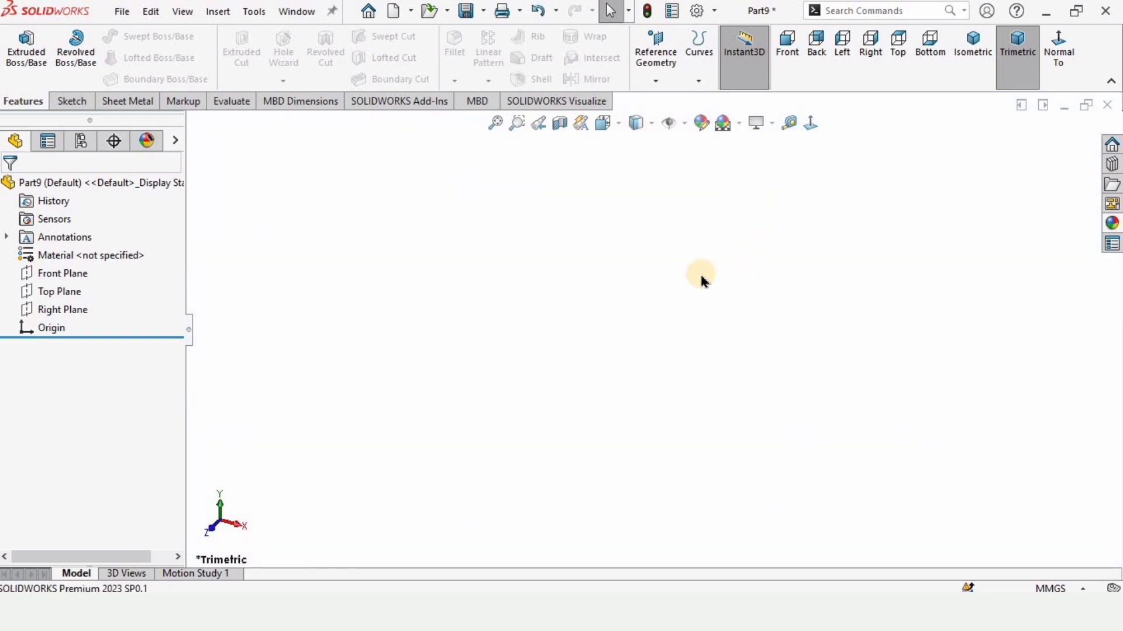
- Start a sketch on the Front Plane and draw a vertical midpoint line centred on the origin, about 174 mm long
left_click(67, 273)
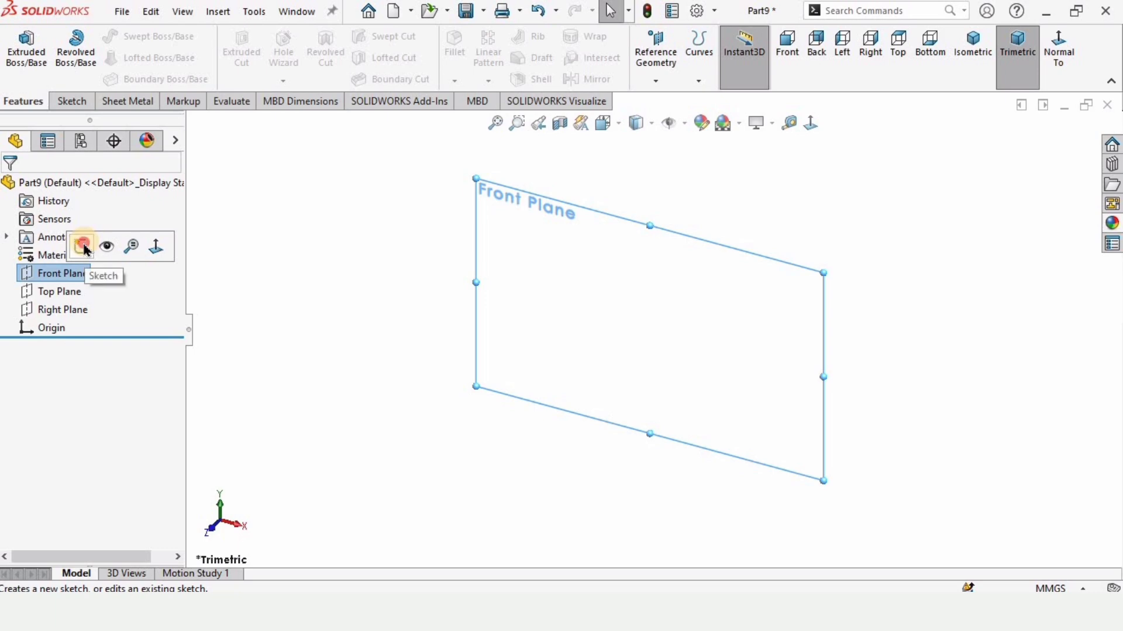
left_click(83, 246)
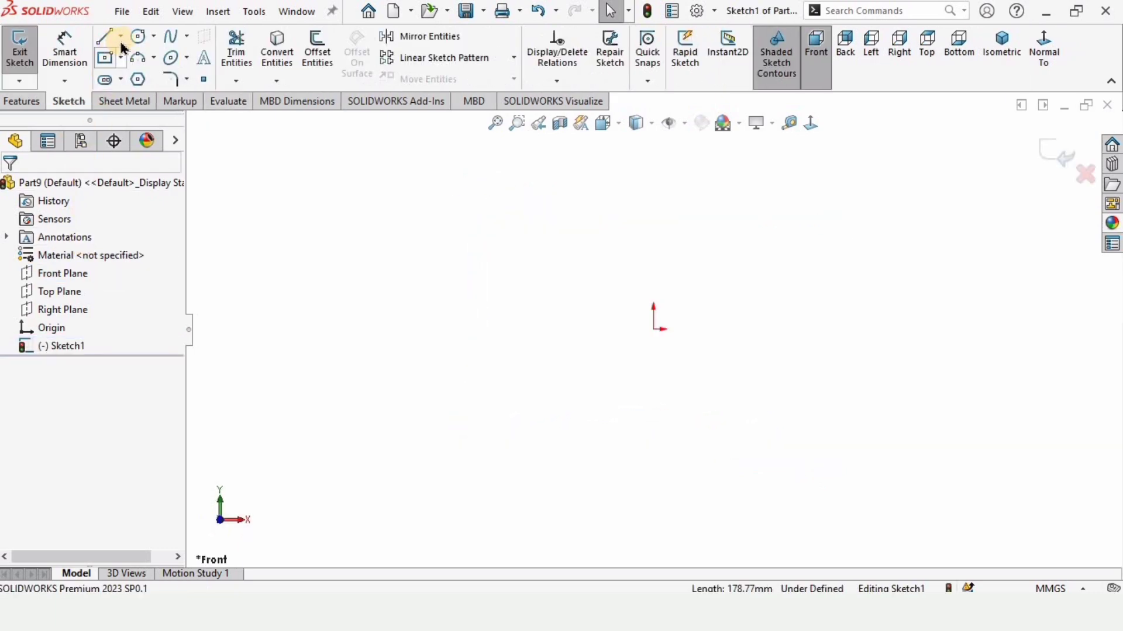
left_click(121, 37)
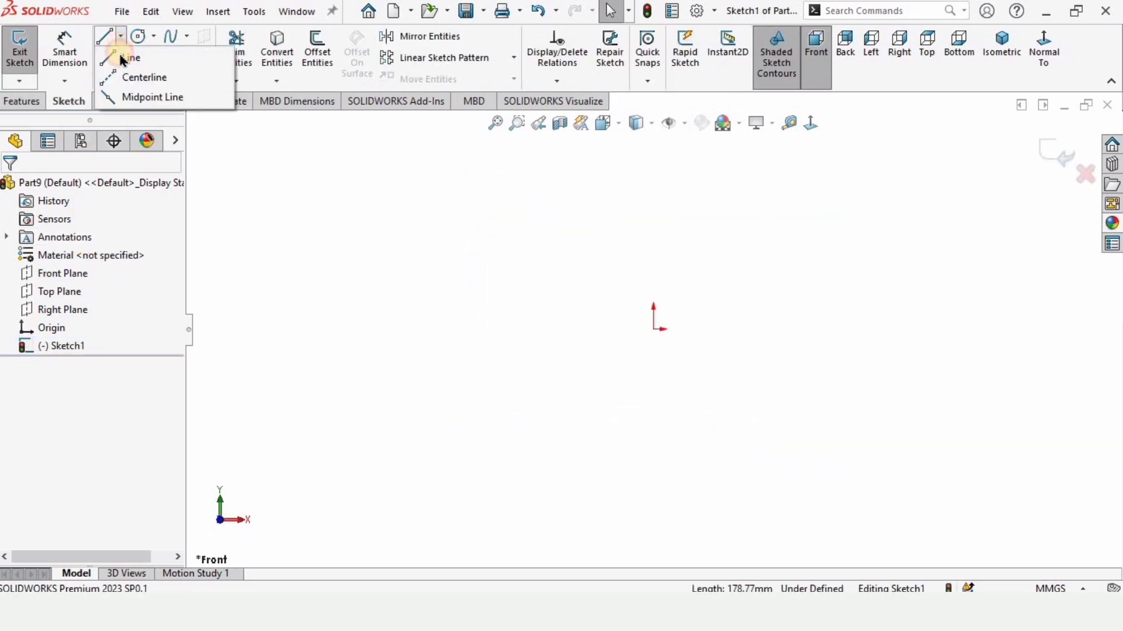
left_click(163, 101)
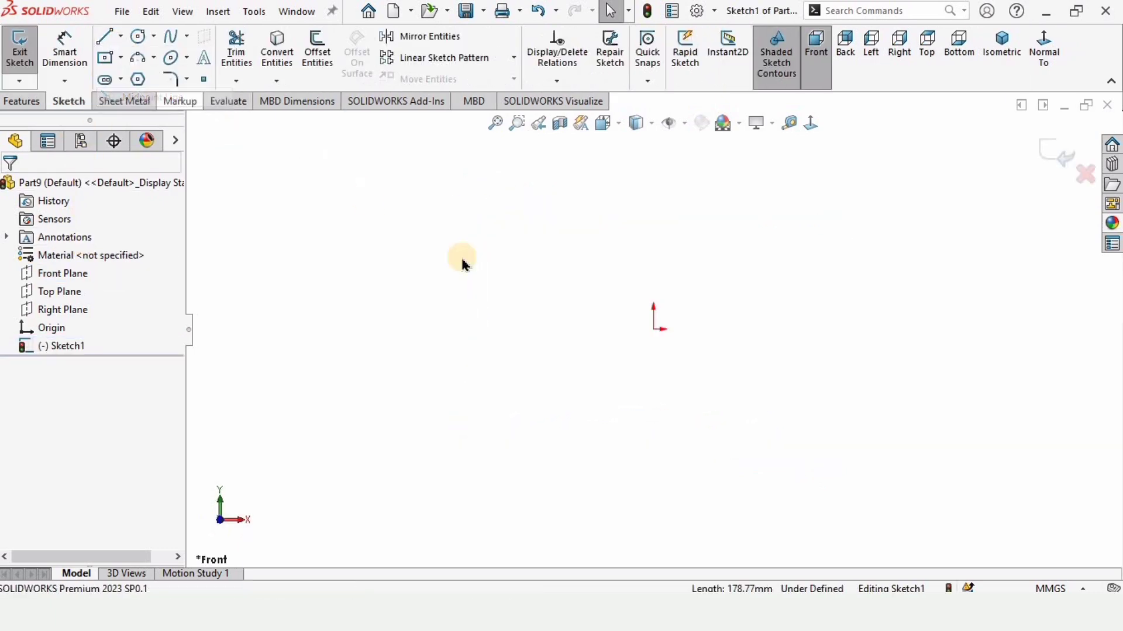
left_click(655, 322)
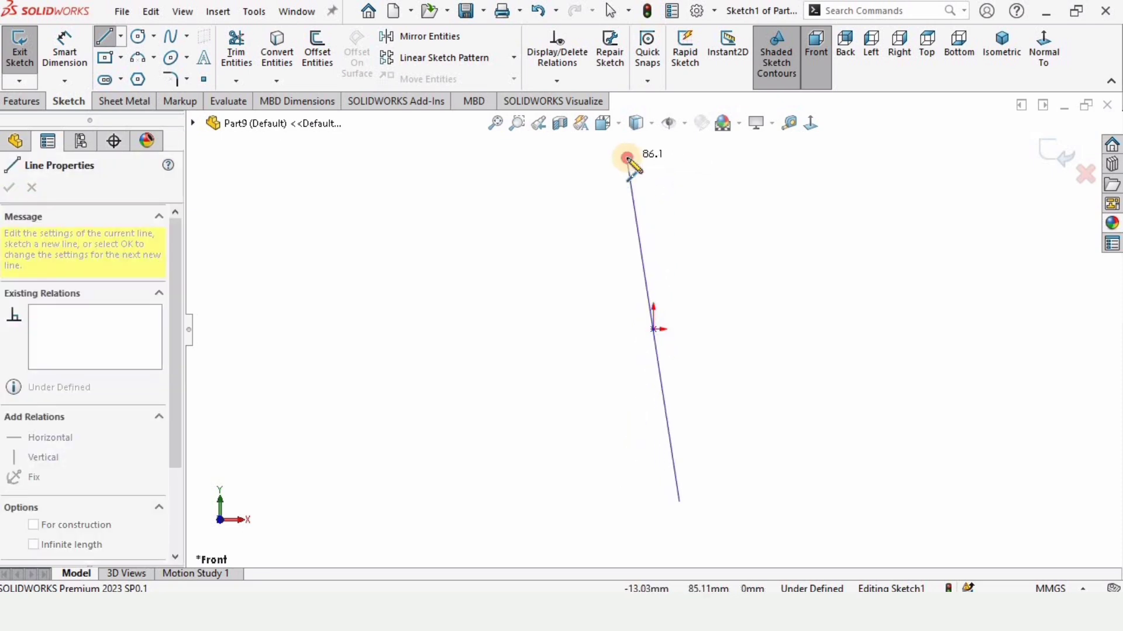
left_click(628, 158)
key("Escape")
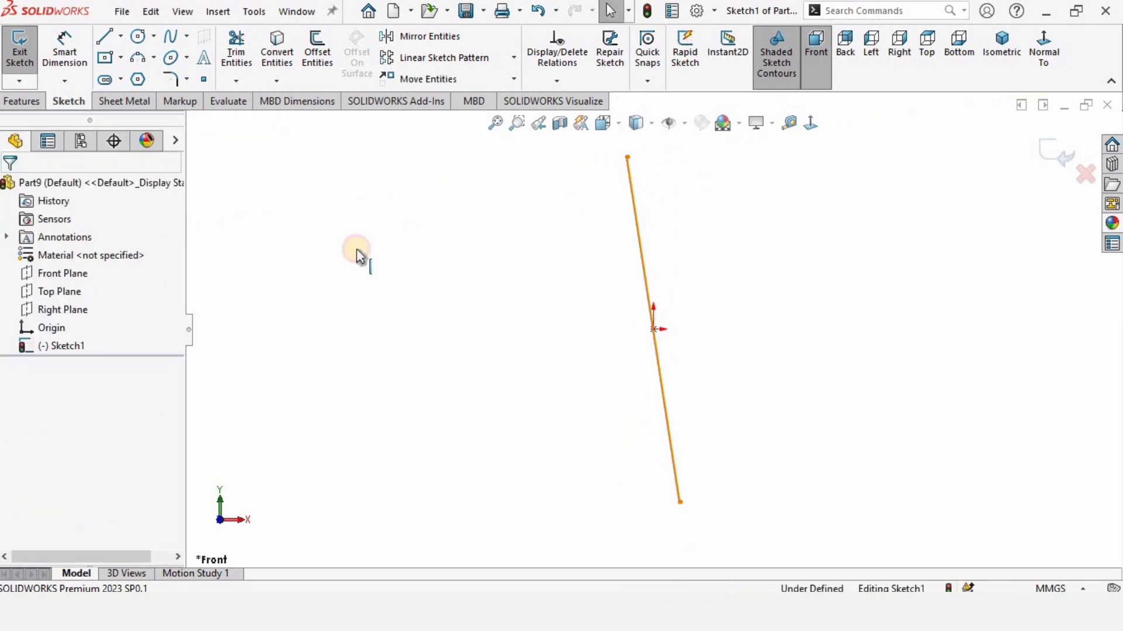
left_click(49, 383)
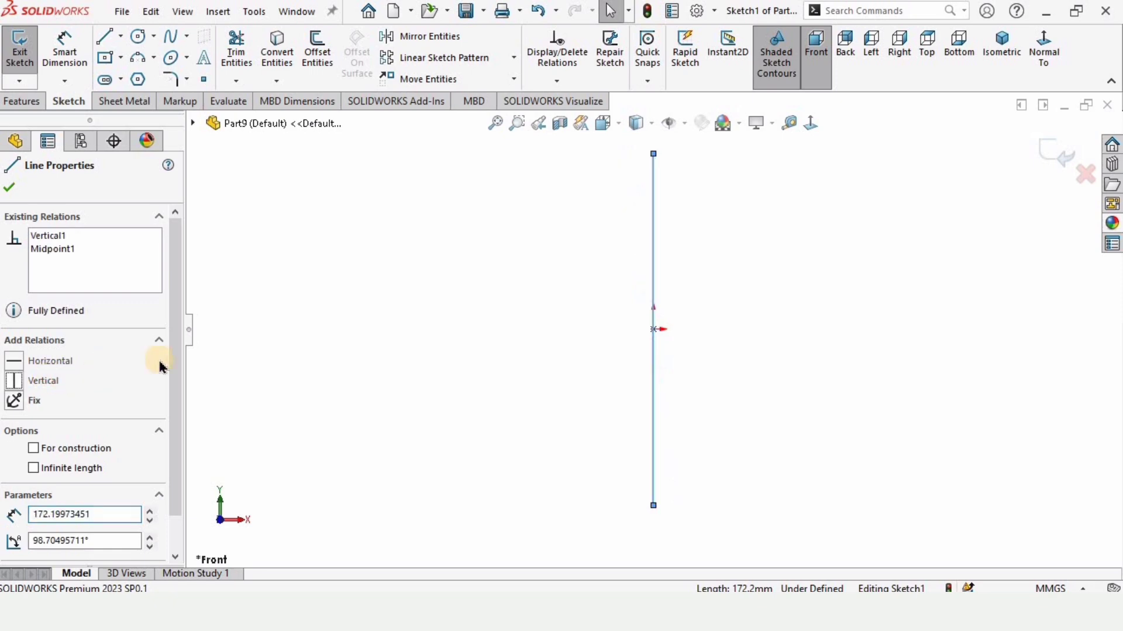
left_click(321, 332)
- Draw a second midpoint line centred on the origin, about 267 mm long, and constrain it horizontal
left_click(120, 36)
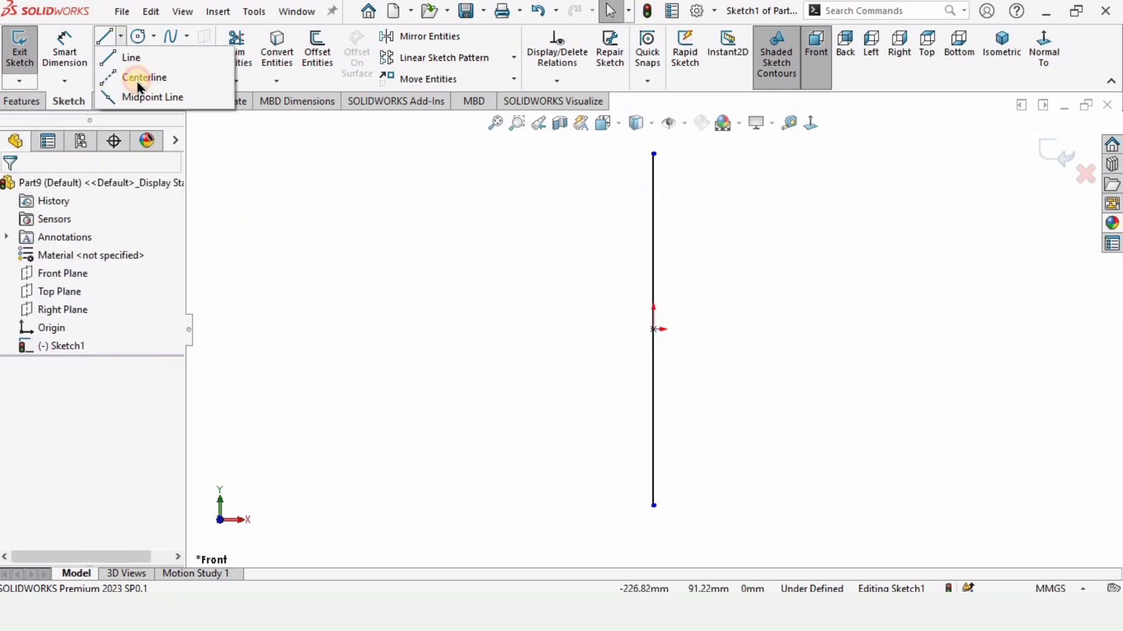
left_click(145, 102)
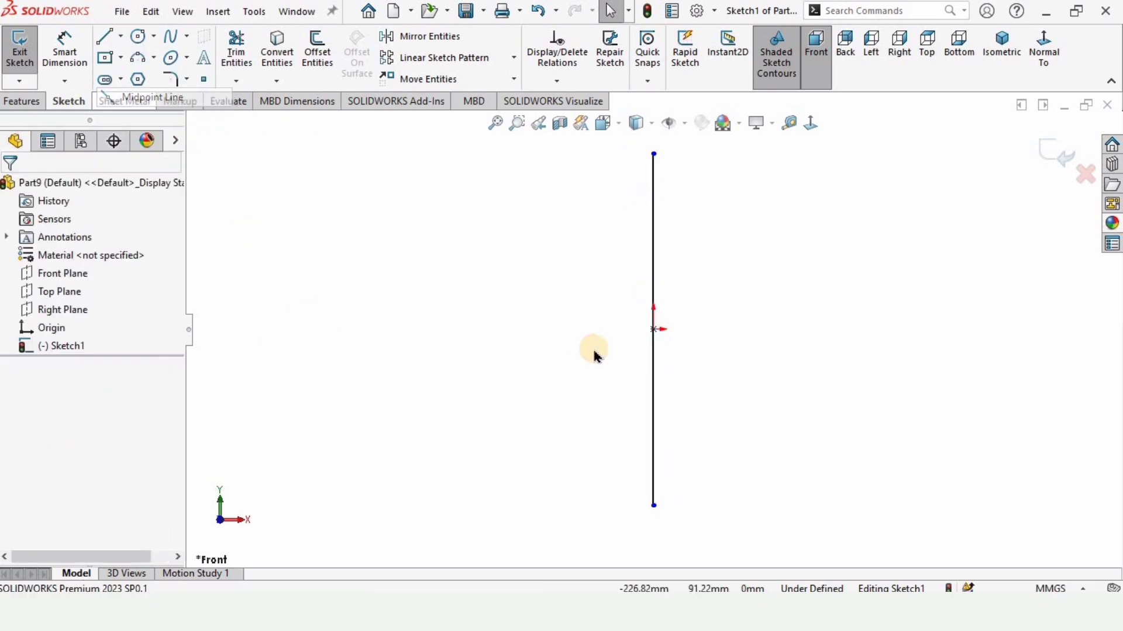
left_click(654, 329)
left_click(384, 349)
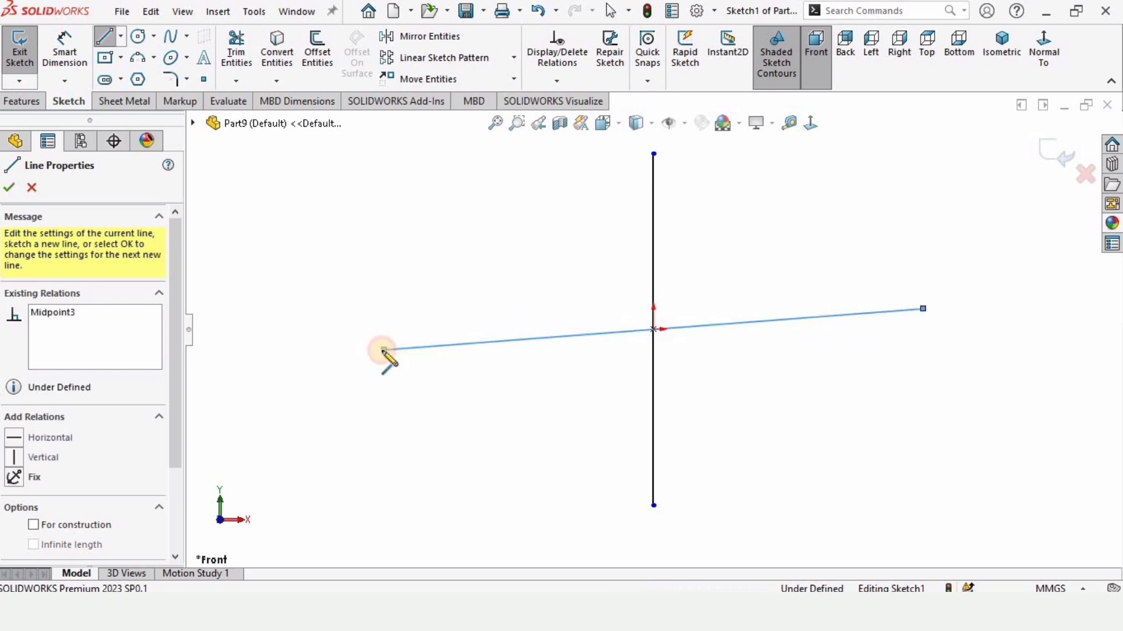
key("Escape")
left_click(440, 345)
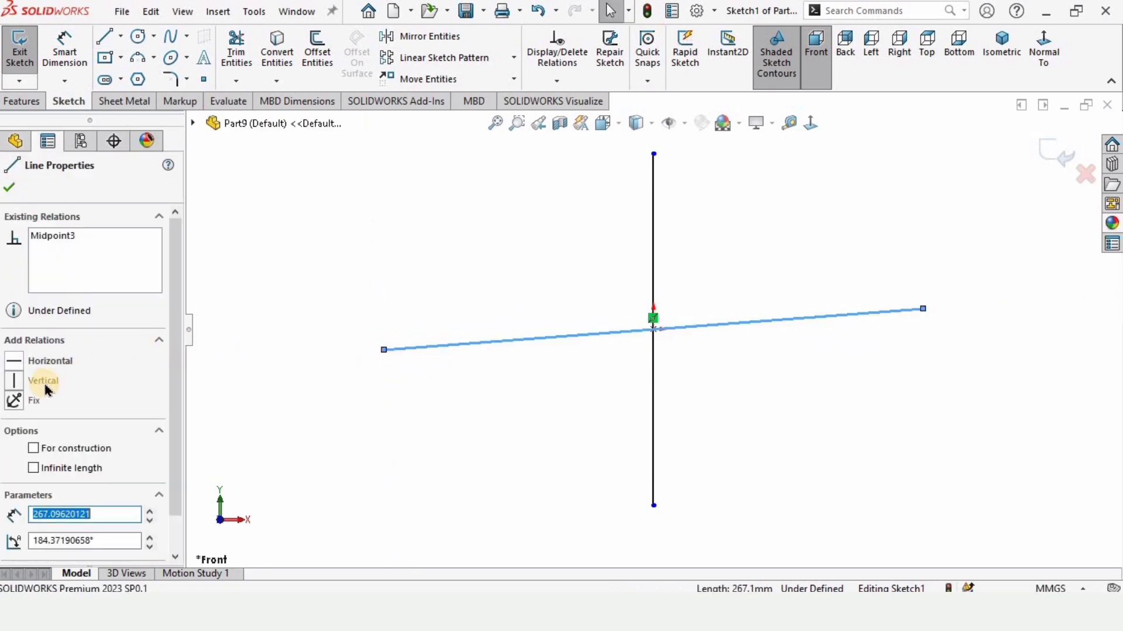
left_click(50, 360)
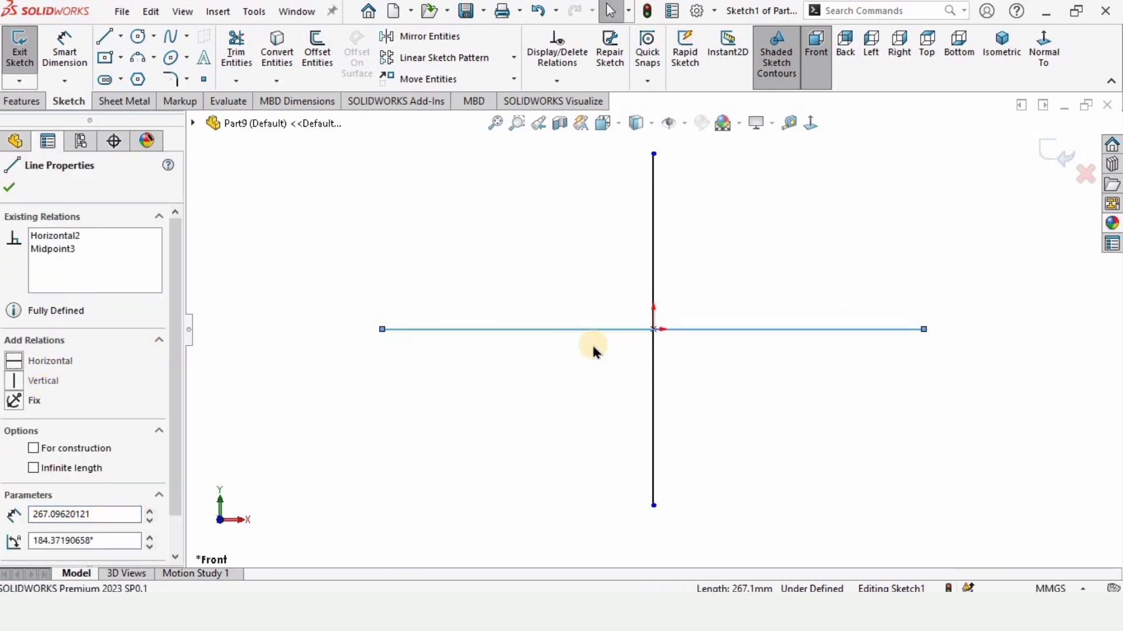
left_click(689, 360)
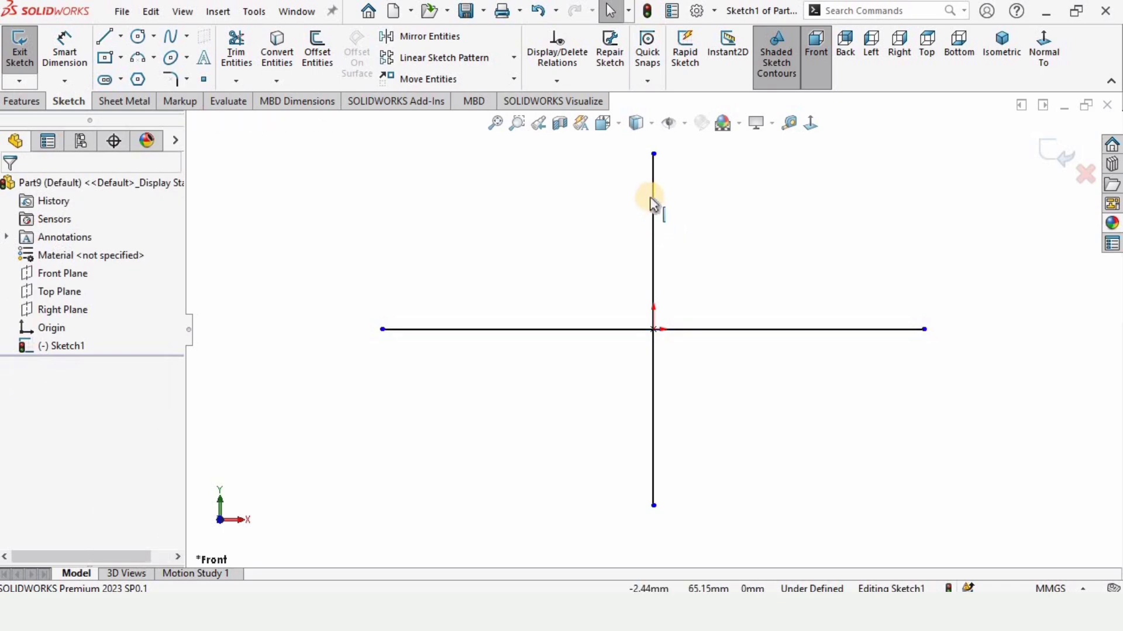
- Convert the vertical and horizontal midpoint lines to construction geometry
left_click(696, 245)
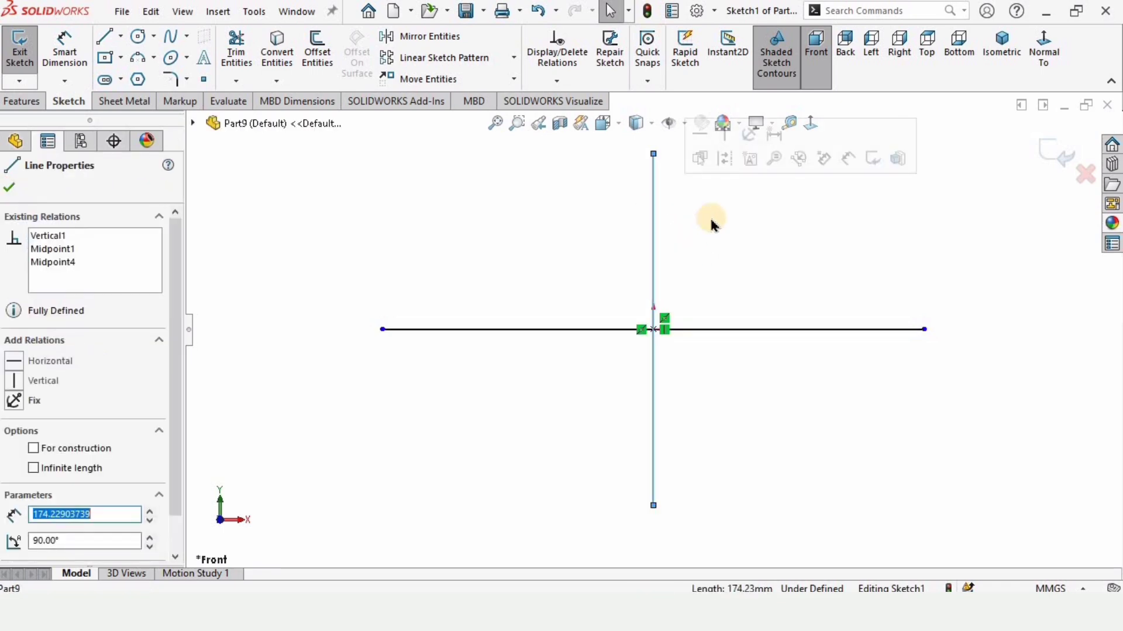
left_click(724, 158)
left_click(743, 303)
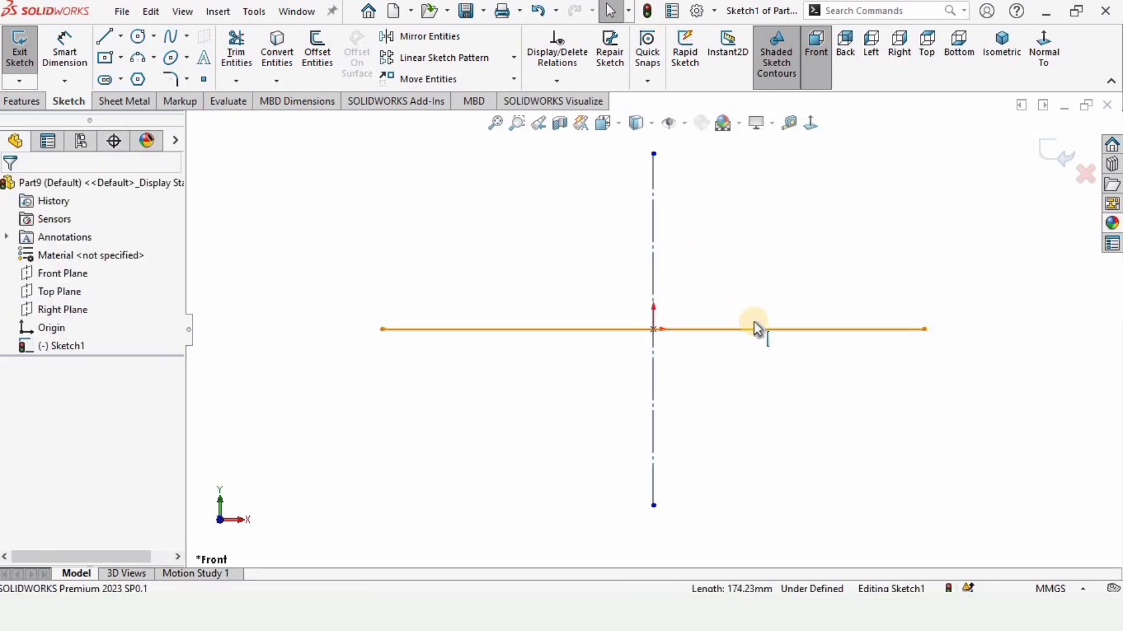
left_click(753, 323)
left_click(797, 278)
left_click(752, 260)
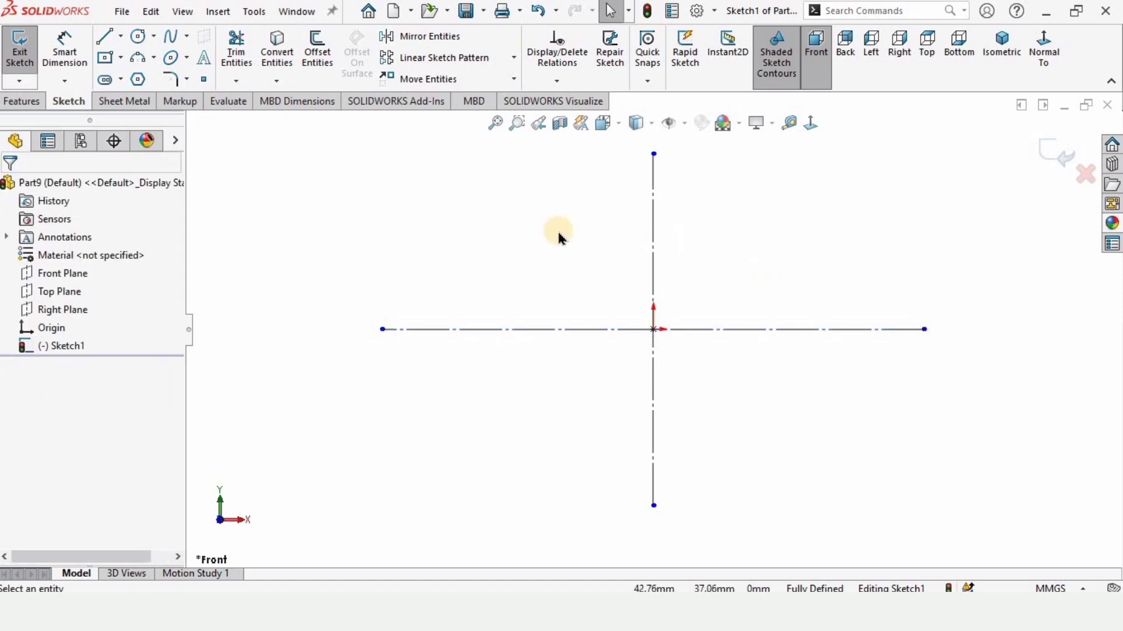
- Sketch a horizontal line about 111 mm long above the origin, crossing the vertical centerline
left_click(120, 39)
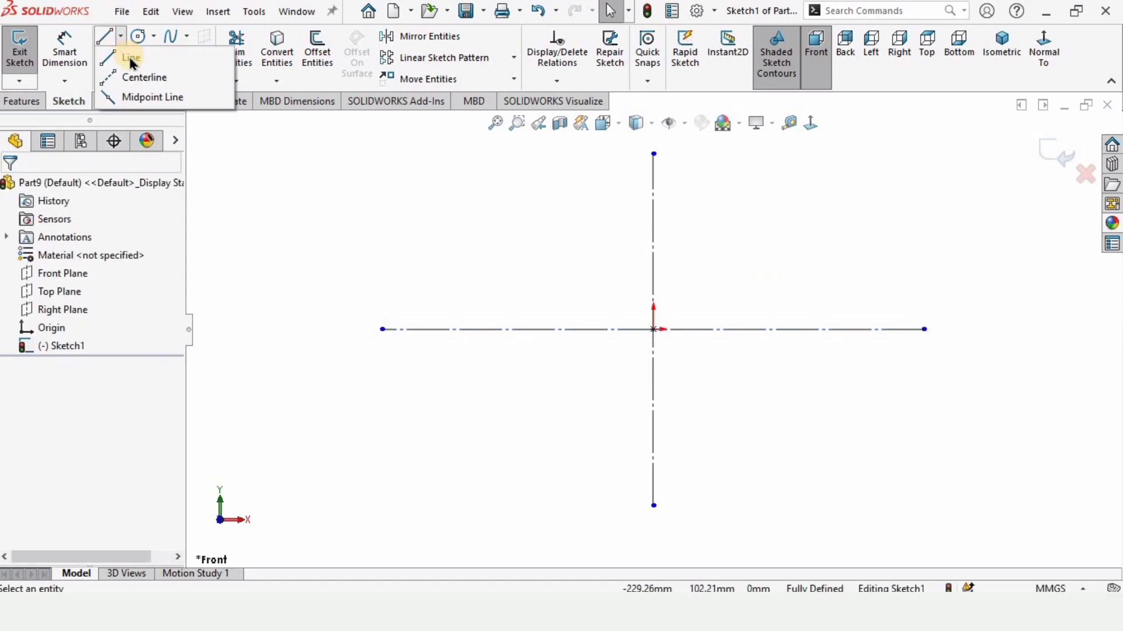
left_click(131, 61)
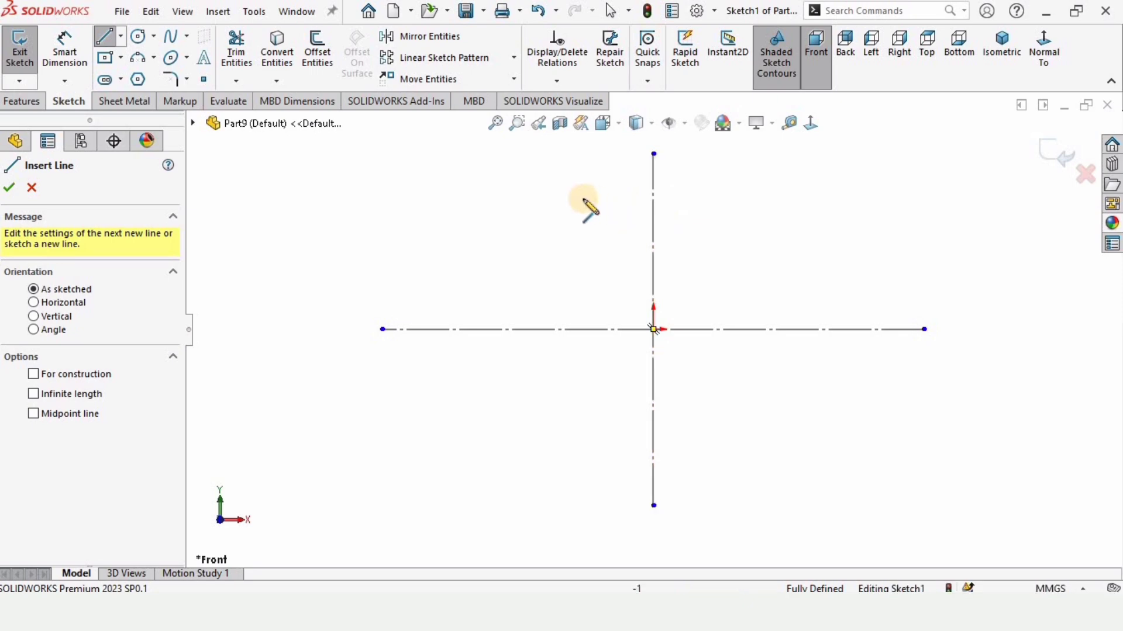
left_click(547, 202)
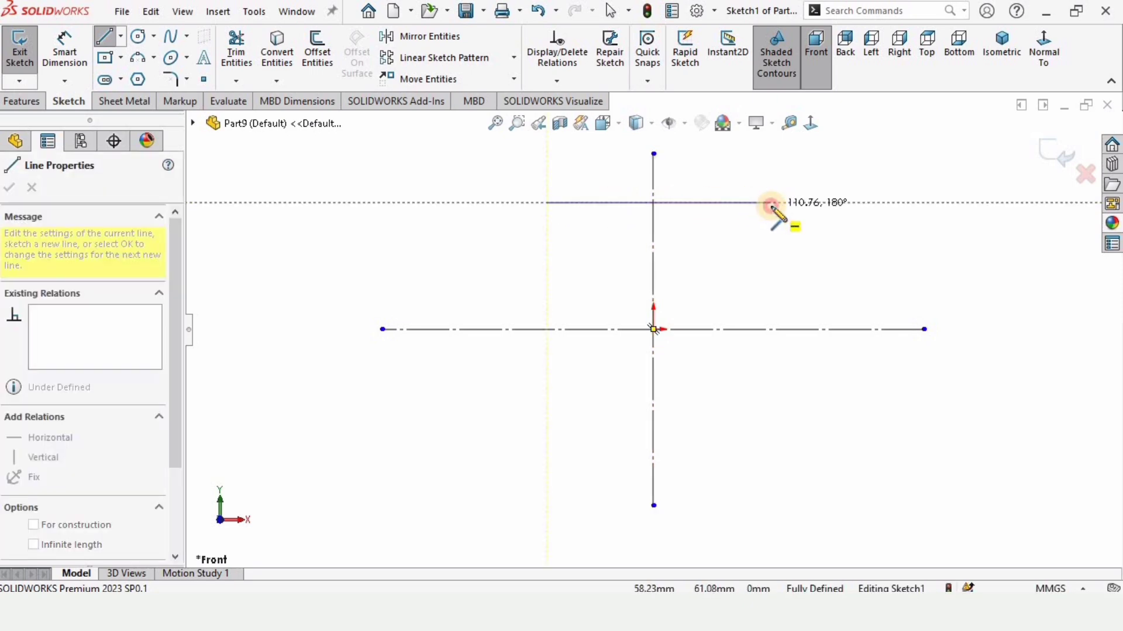
left_click(771, 203)
key("Escape")
- Make the two endpoints of the upper horizontal line symmetric about the vertical centerline
scroll(672, 225, "down", 3)
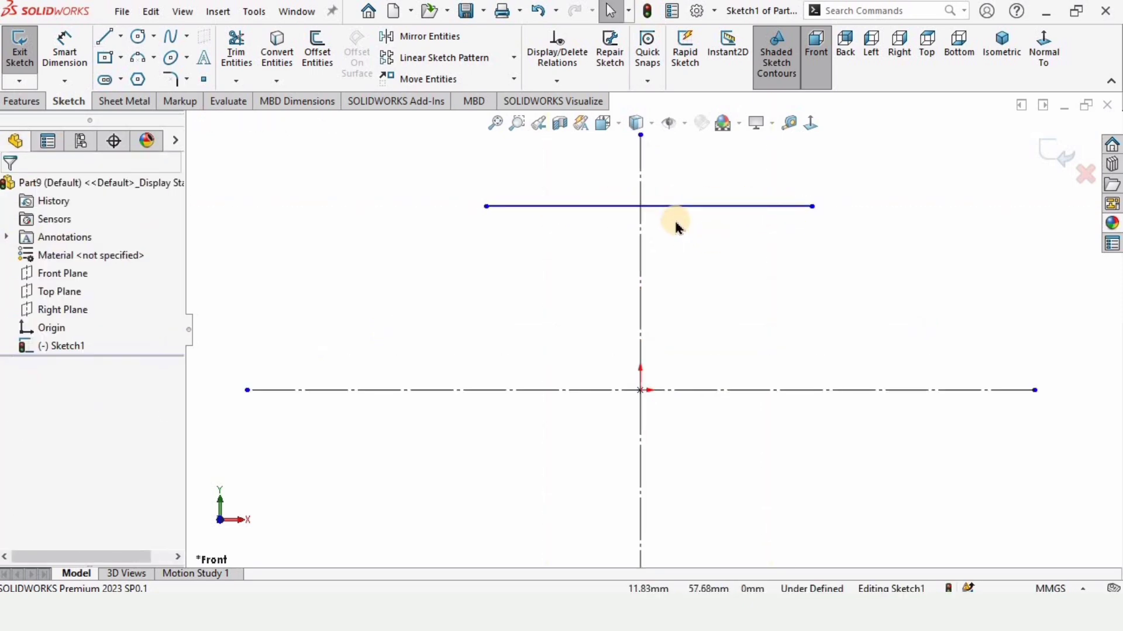
left_click(486, 207)
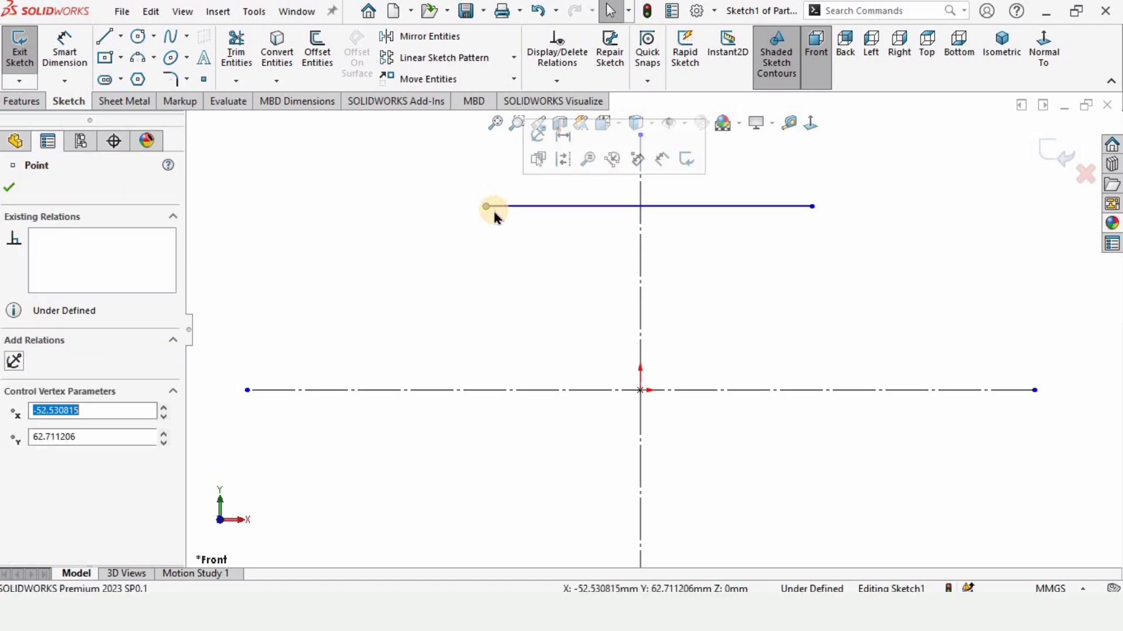
left_click(640, 240, "ctrl")
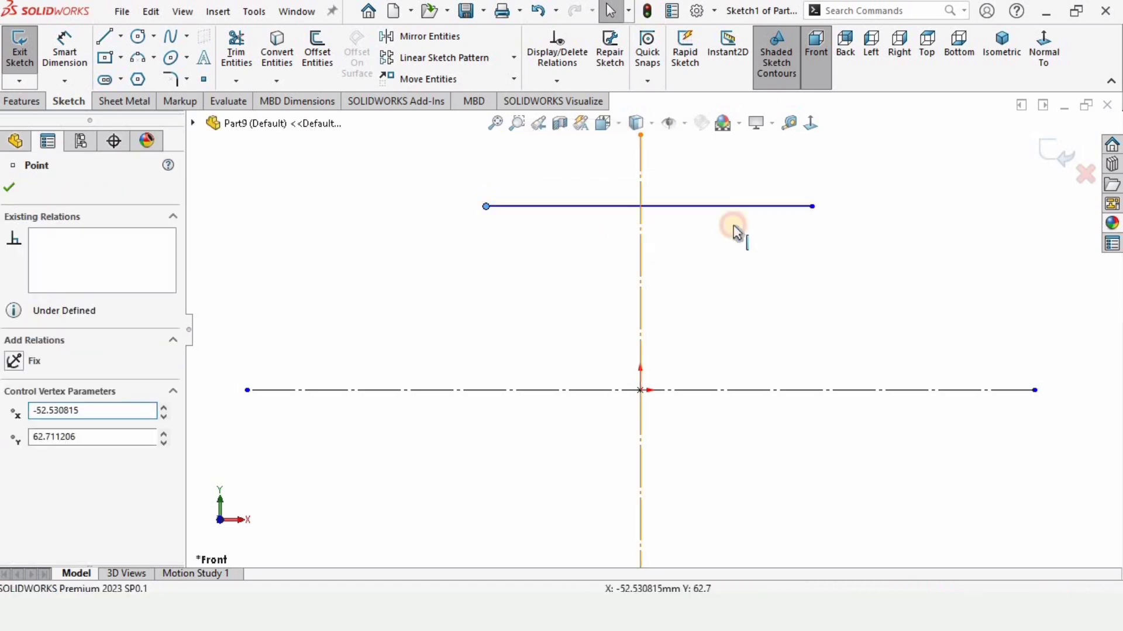
left_click(812, 207, "ctrl")
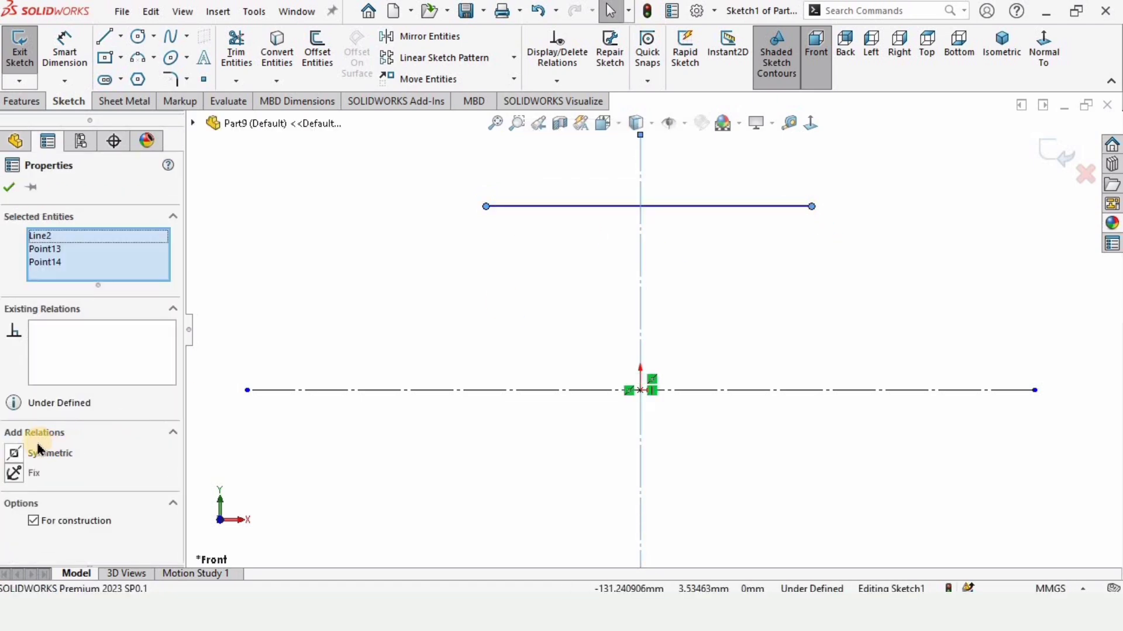
left_click(40, 455)
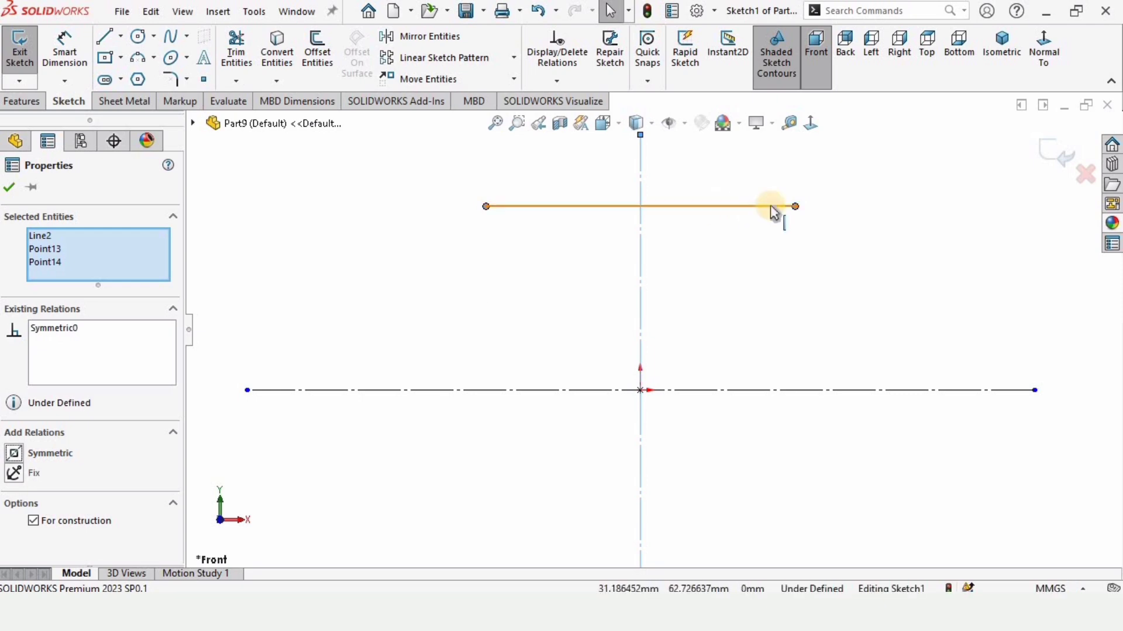
left_click(431, 230)
- Dimension the upper horizontal line's length to 75 mm
left_click(64, 47)
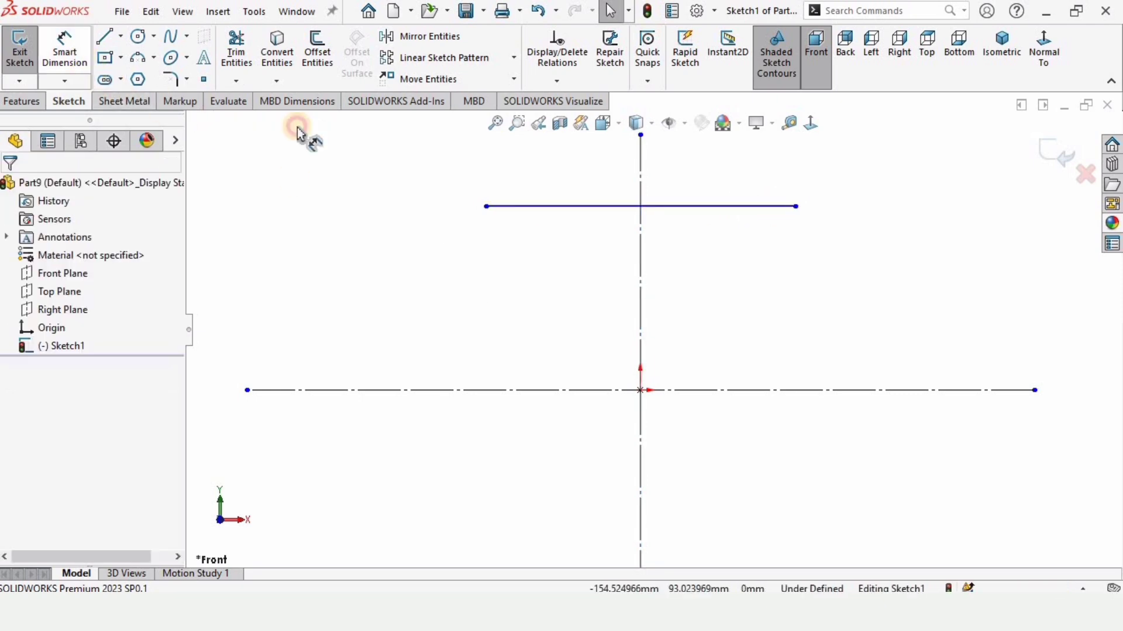
left_click(690, 208)
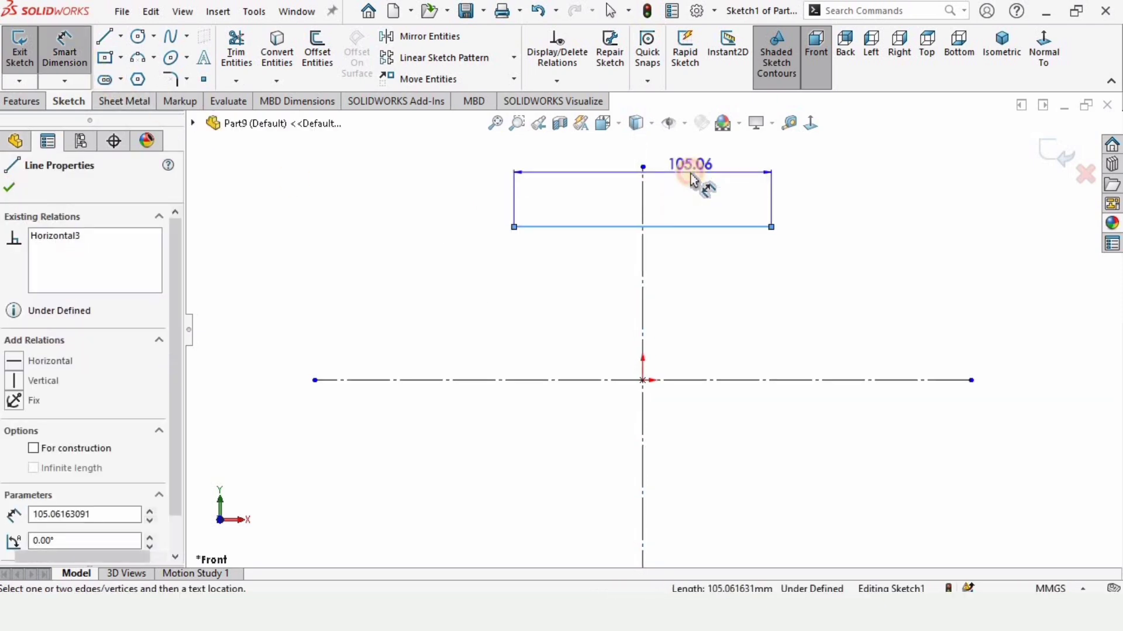
left_click(689, 168)
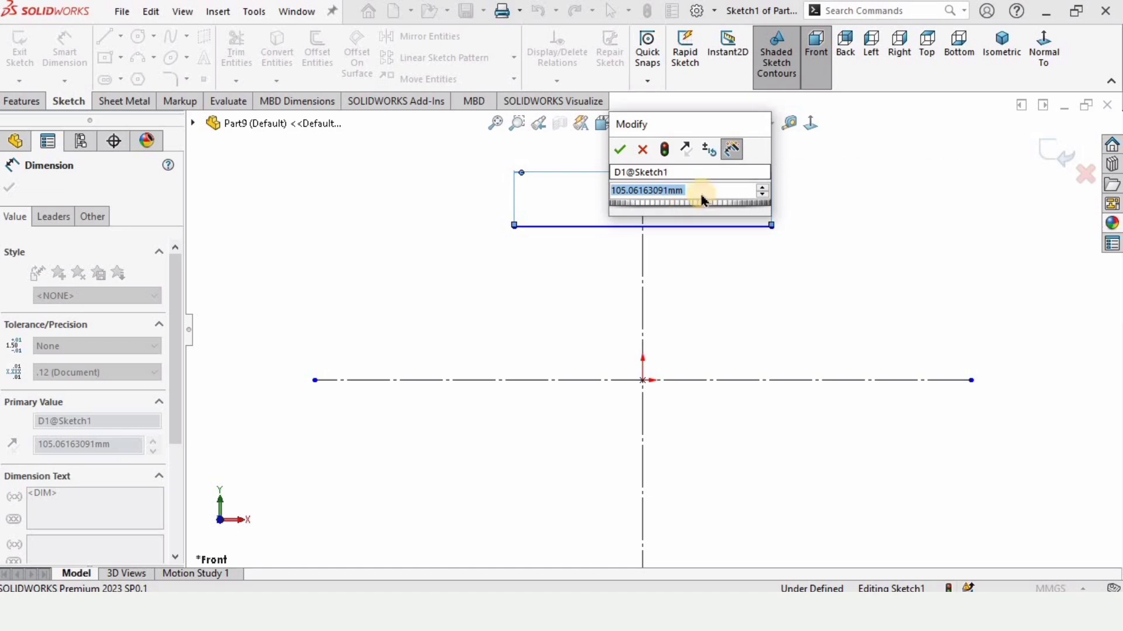
type("75")
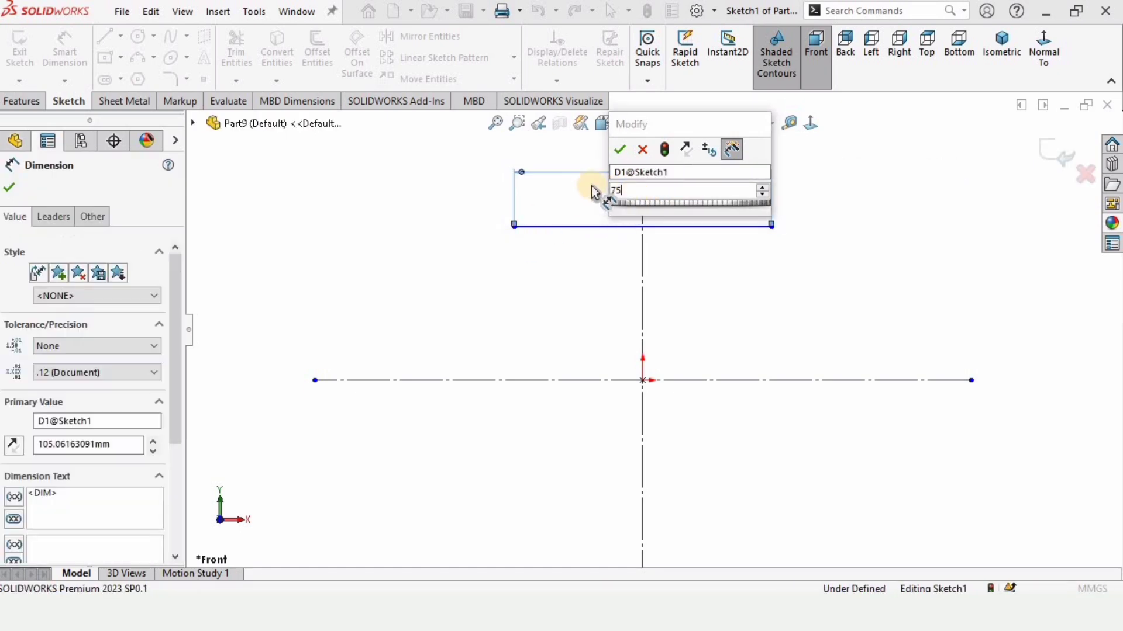
key("Return")
- Dimension the vertical distance between the upper line and the horizontal centerline to 45 mm
left_click(739, 228)
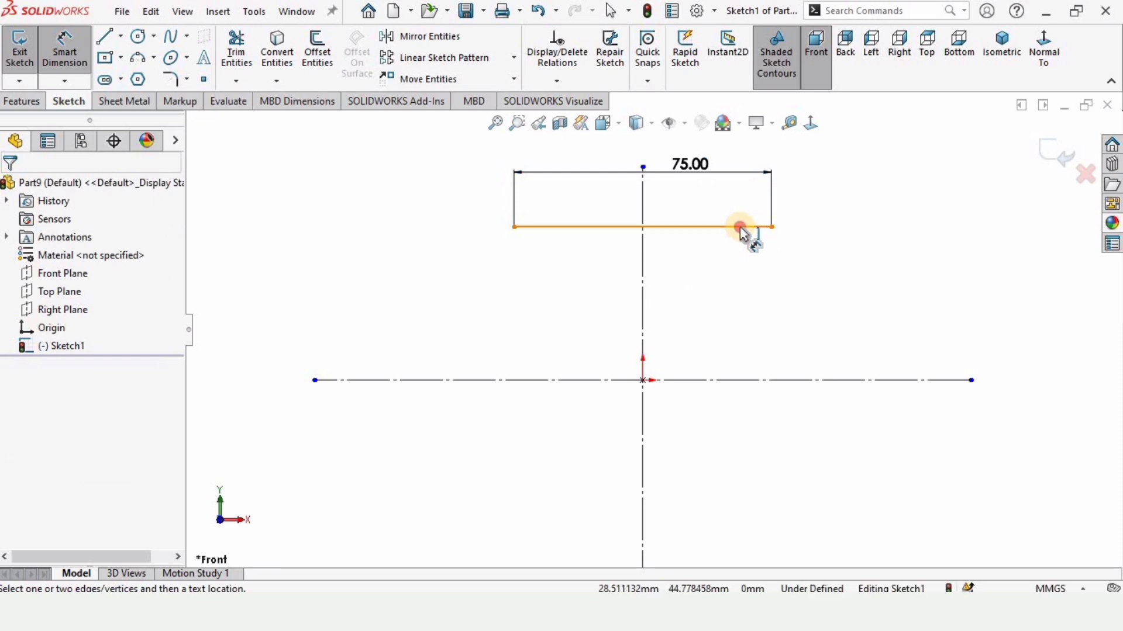
left_click(782, 381)
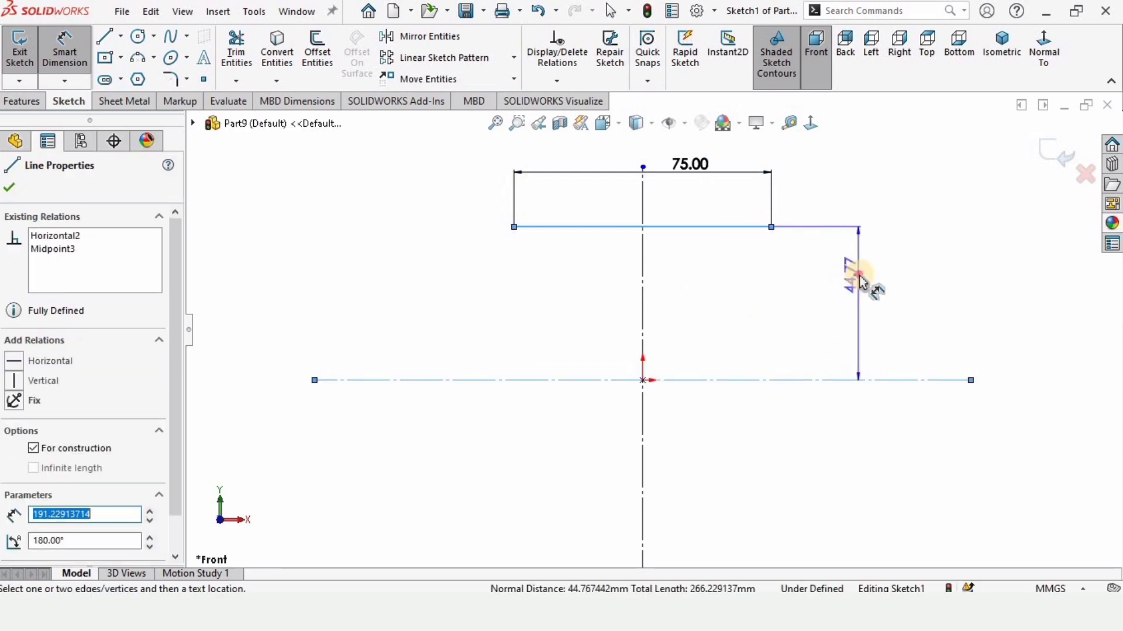
left_click(859, 276)
left_click(857, 280)
type("45")
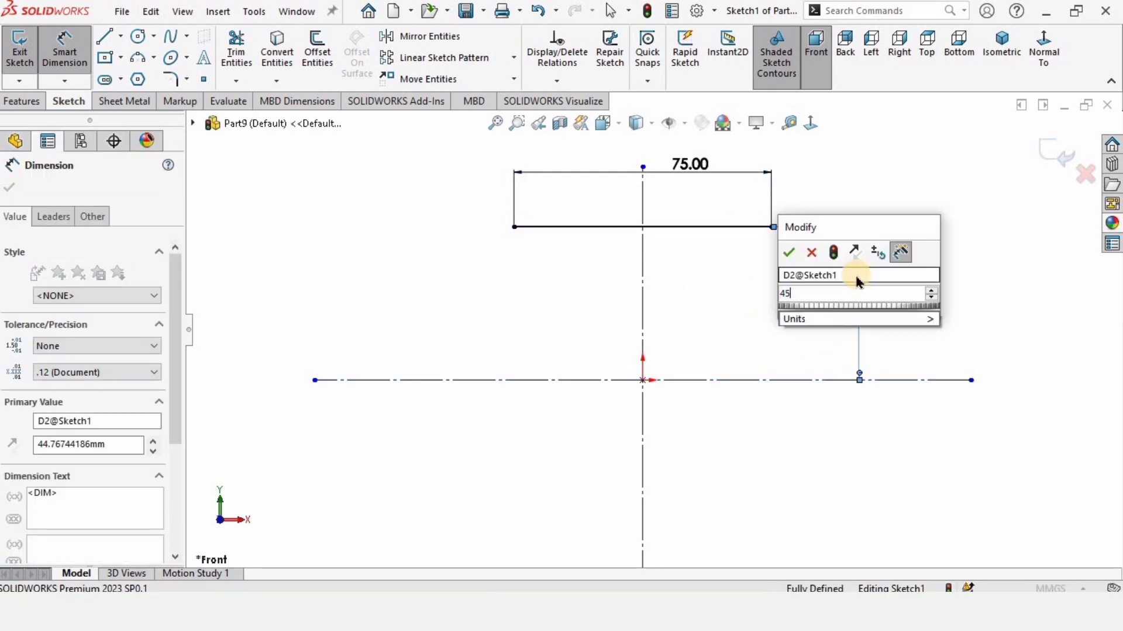
left_click(790, 254)
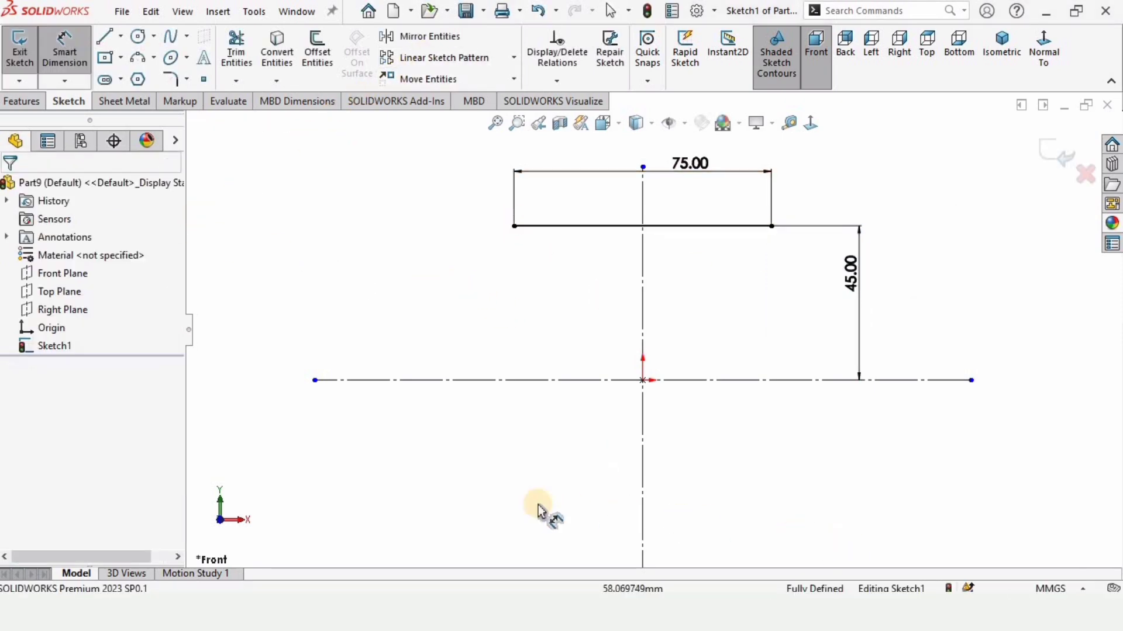
- Mirror the upper 75 mm line about the horizontal centerline, keeping the original
left_click(442, 38)
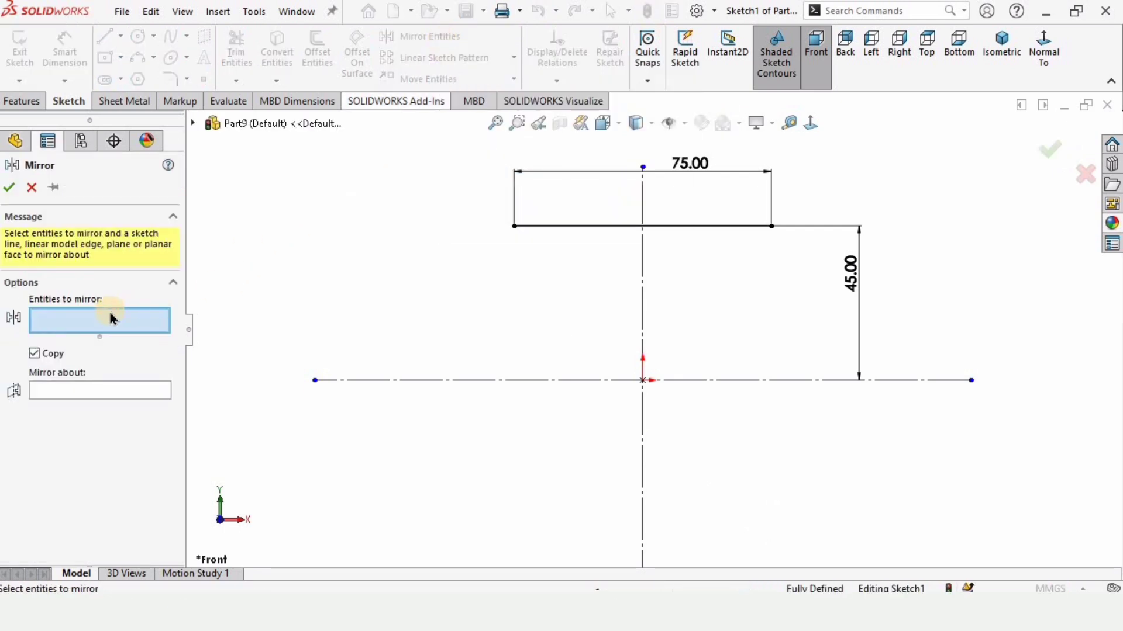
left_click(655, 227)
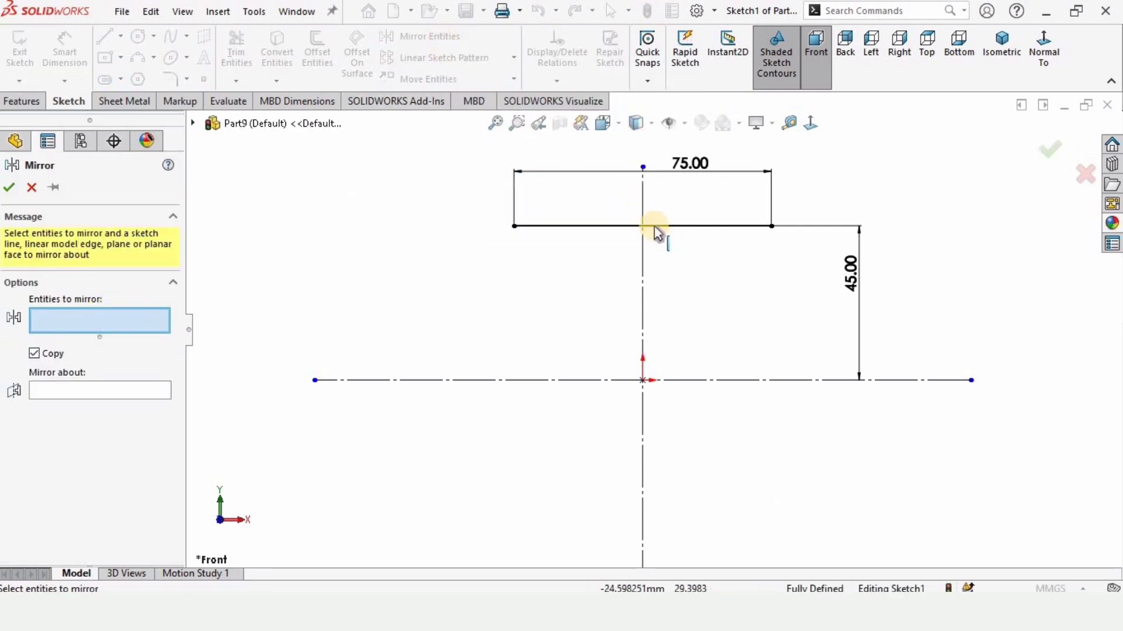
left_click(591, 226)
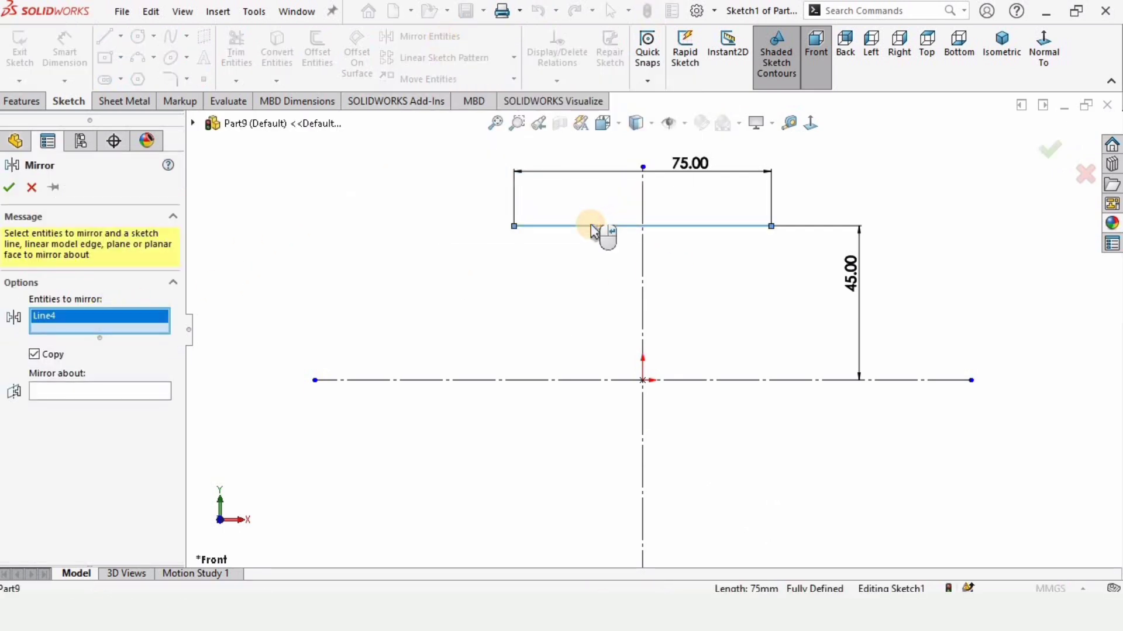
left_click(135, 391)
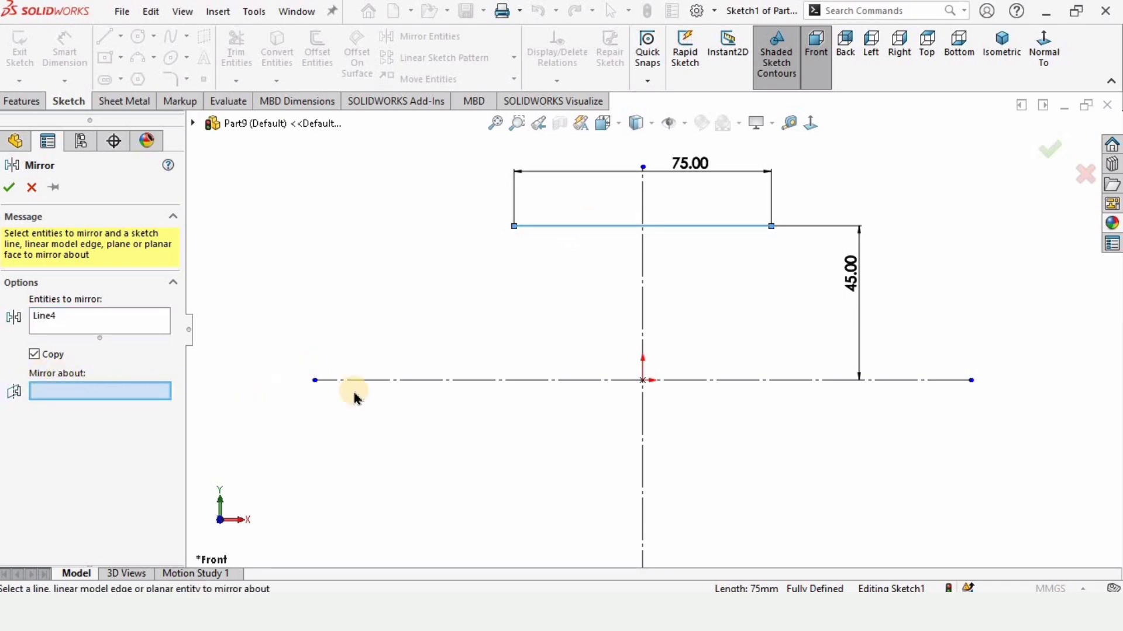
left_click(413, 381)
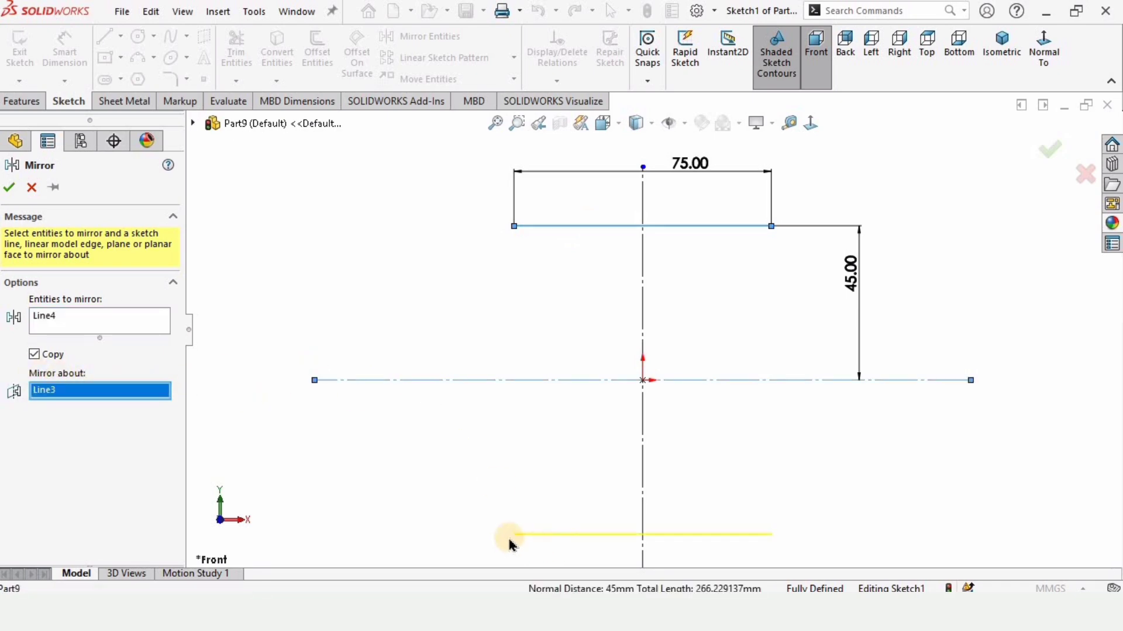
left_click(10, 187)
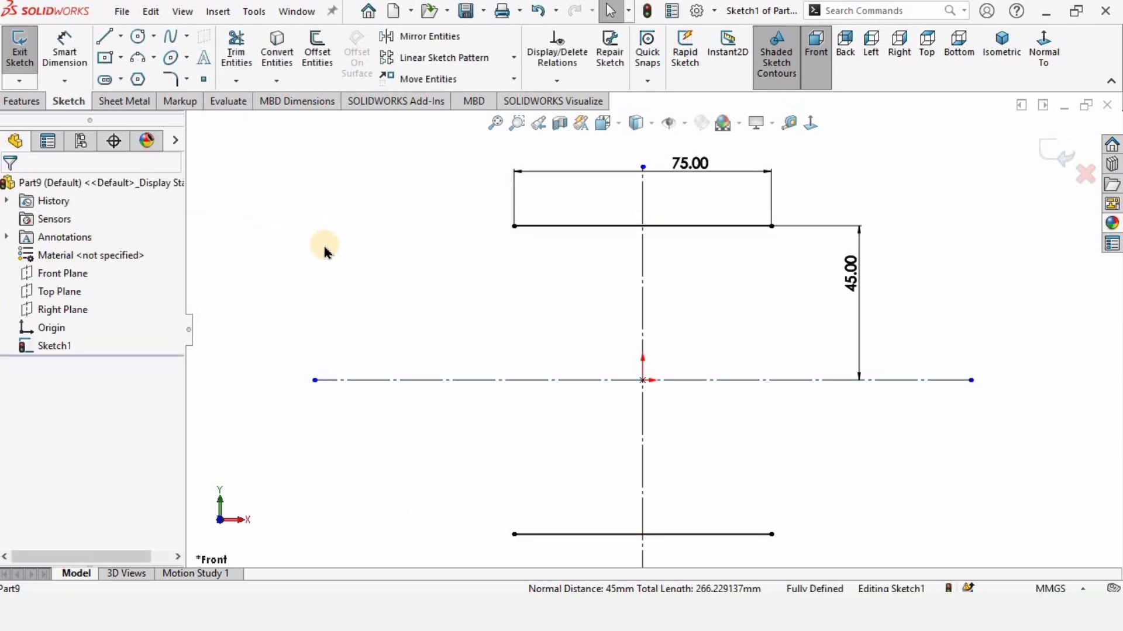
- Draw an outward-bulging 3 Point Arc of about 90 mm radius joining the left endpoints of the upper and lower lines
left_click(153, 57)
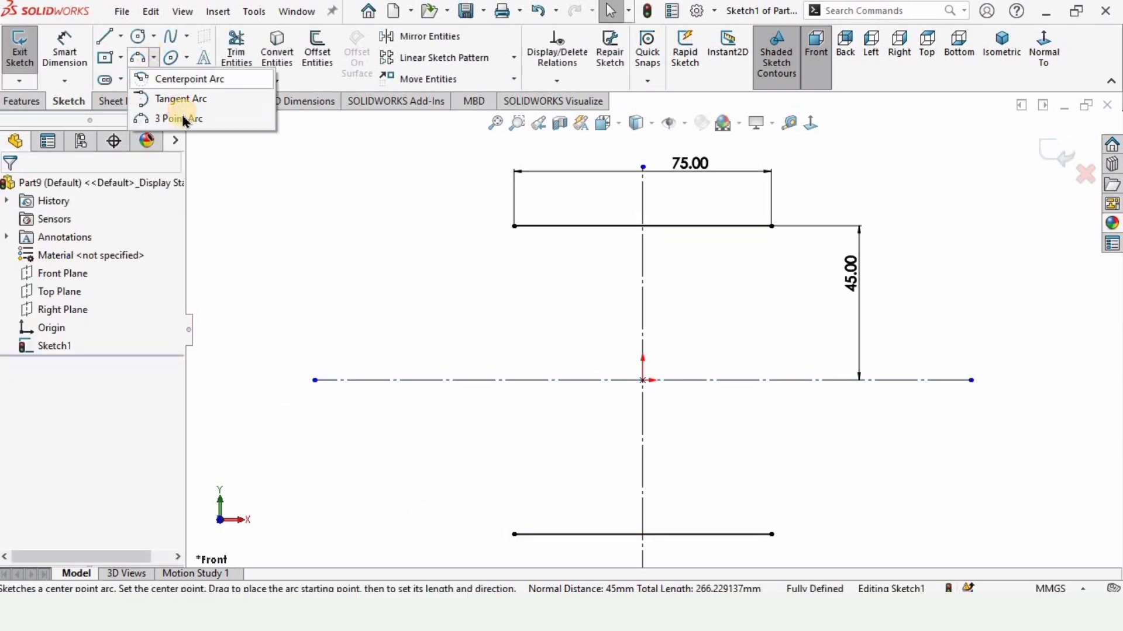
left_click(184, 119)
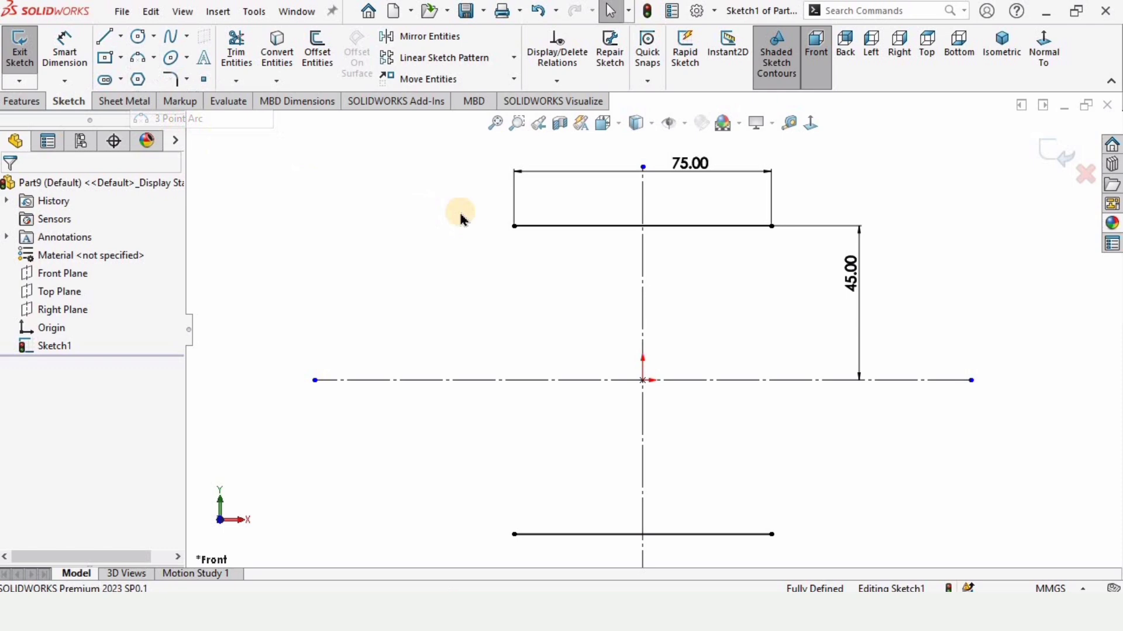
left_click(514, 226)
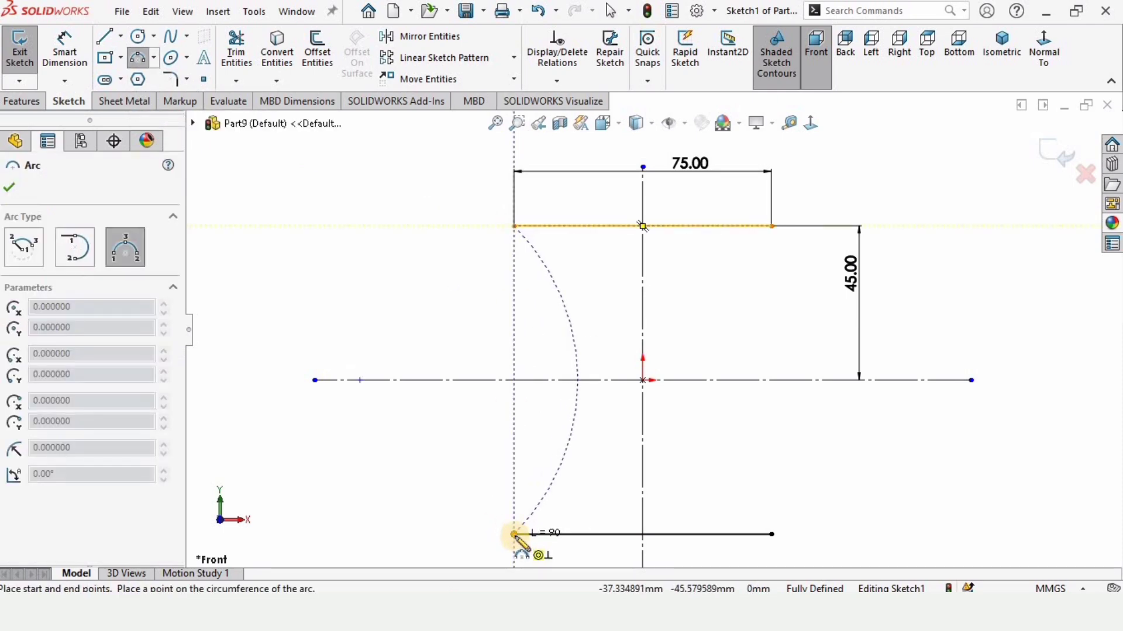
left_click(514, 533)
left_click(475, 353)
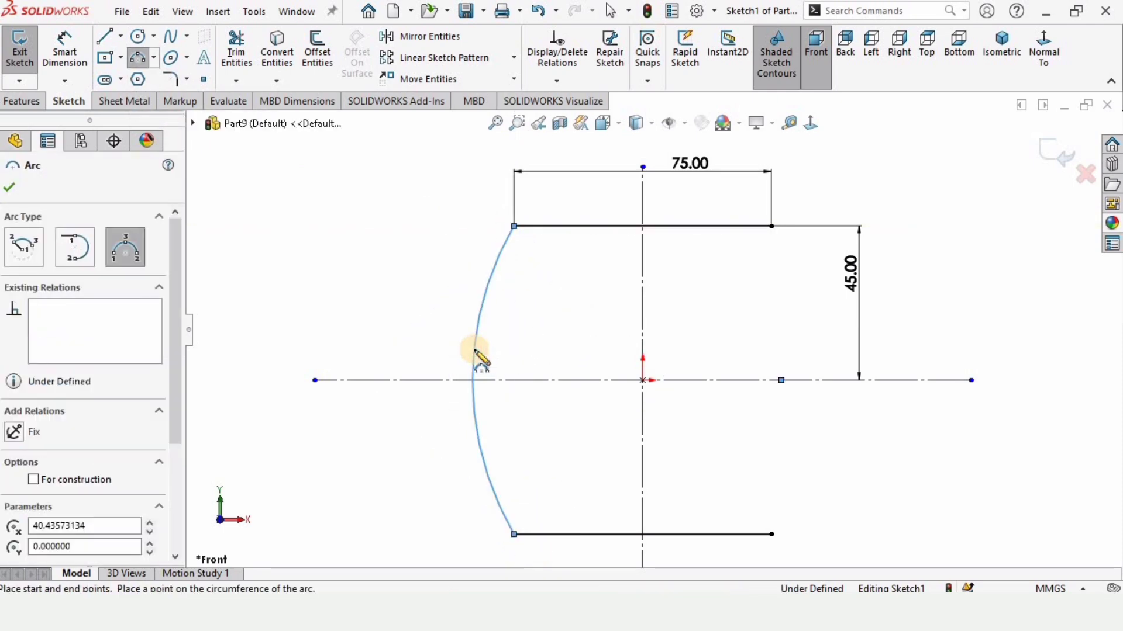
key("Escape")
- Dimension the left arc's radius to 125 mm
left_click(69, 44)
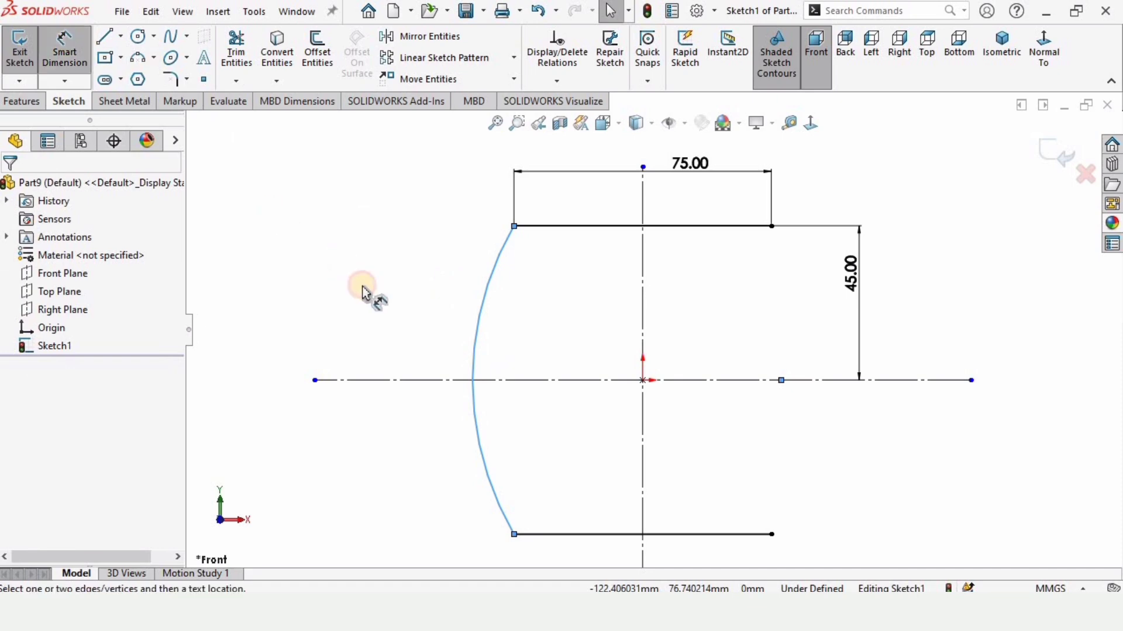
left_click(477, 352)
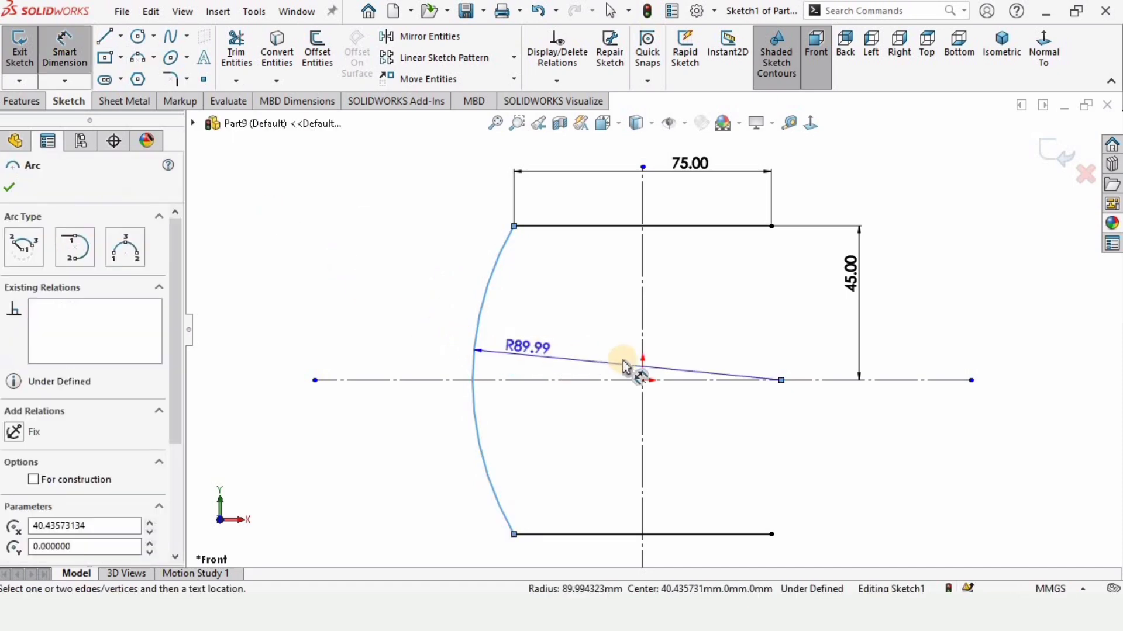
left_click(399, 349)
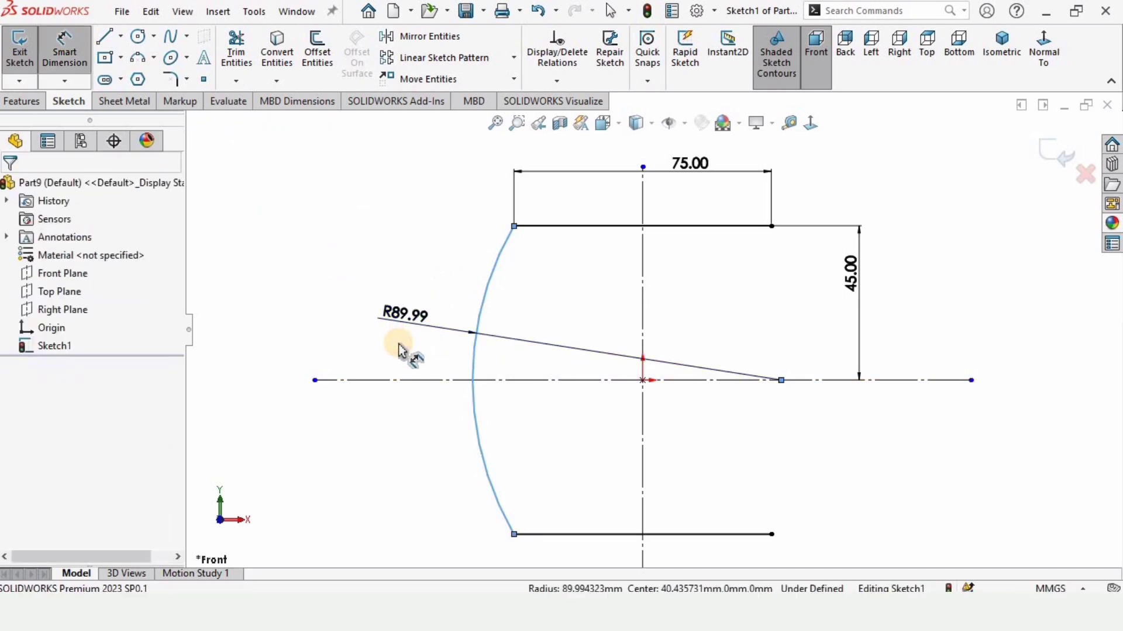
type("125")
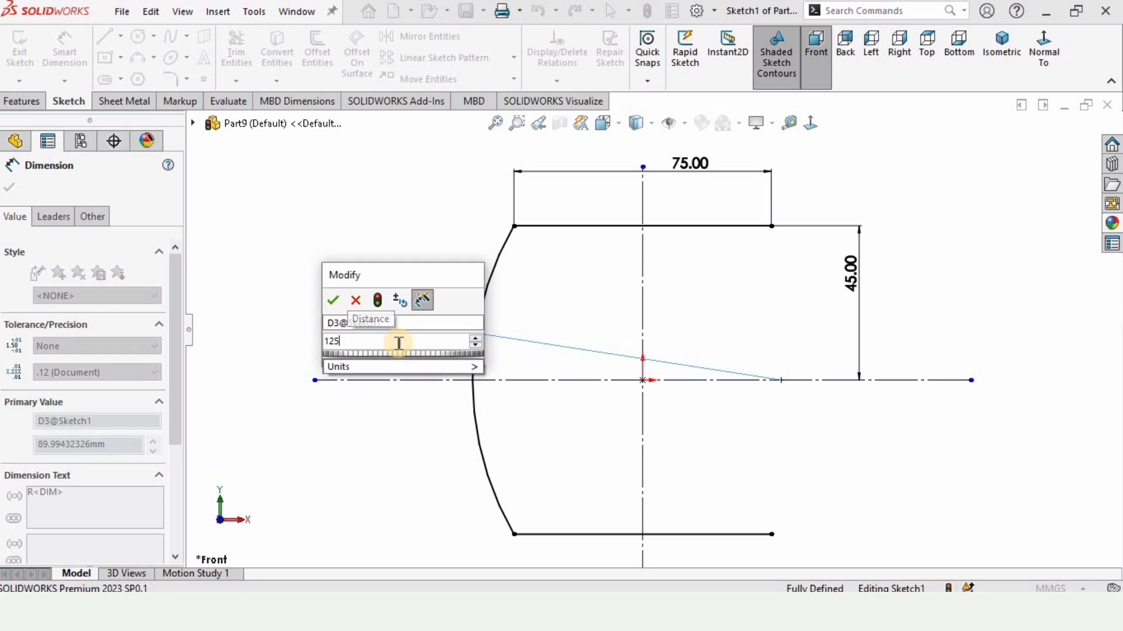
left_click(350, 326)
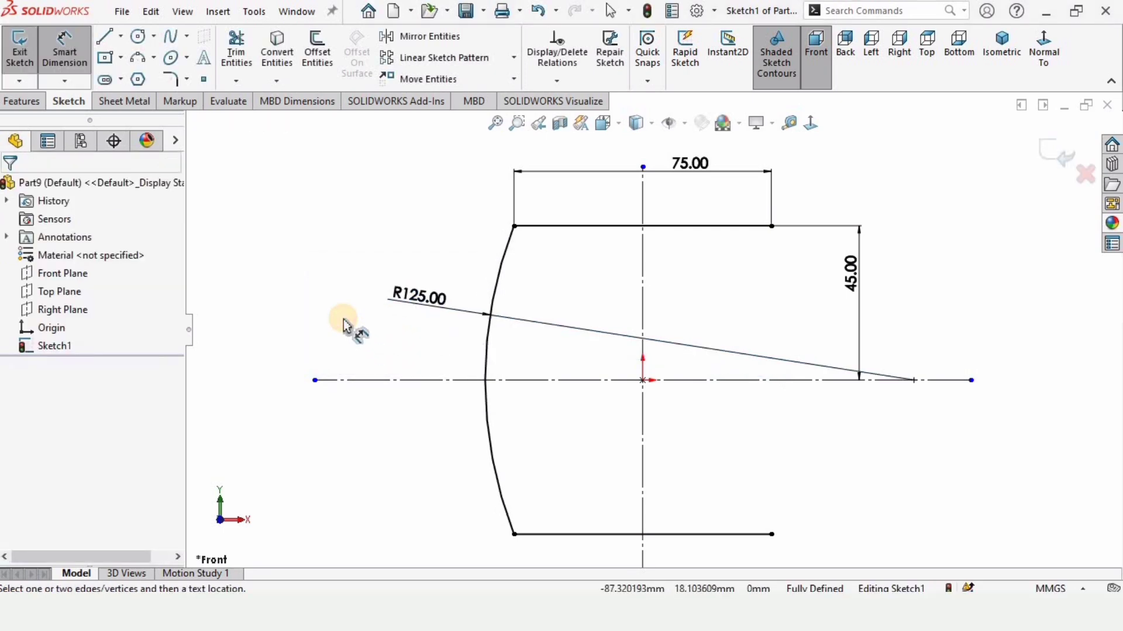
- Mirror the left arc about the vertical centerline to close the profile on the right side
left_click(433, 40)
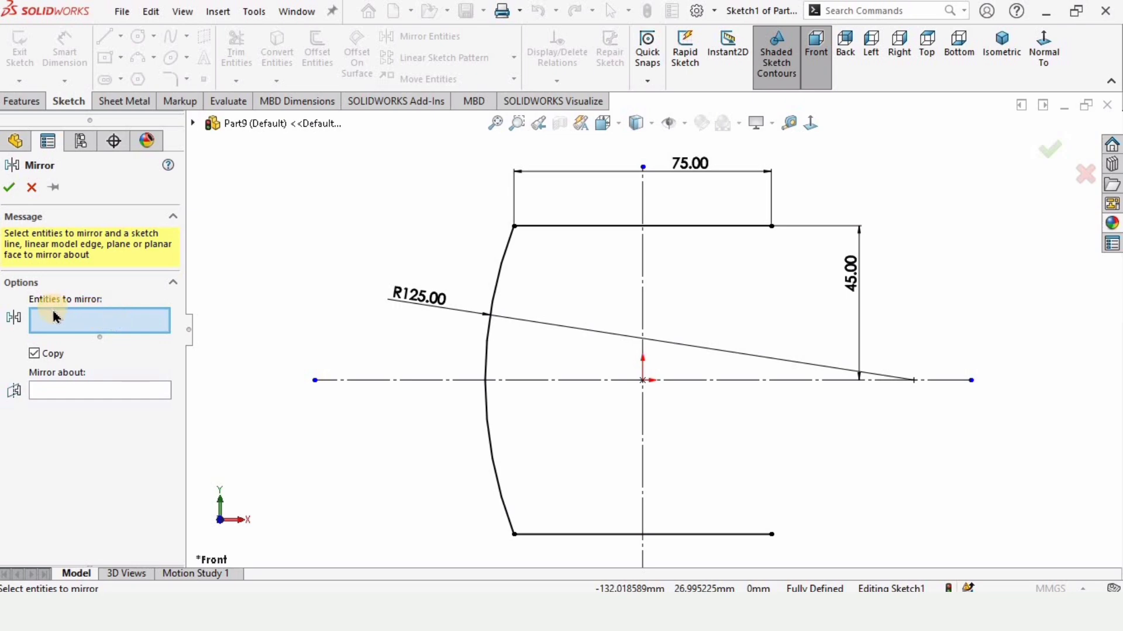
left_click(507, 258)
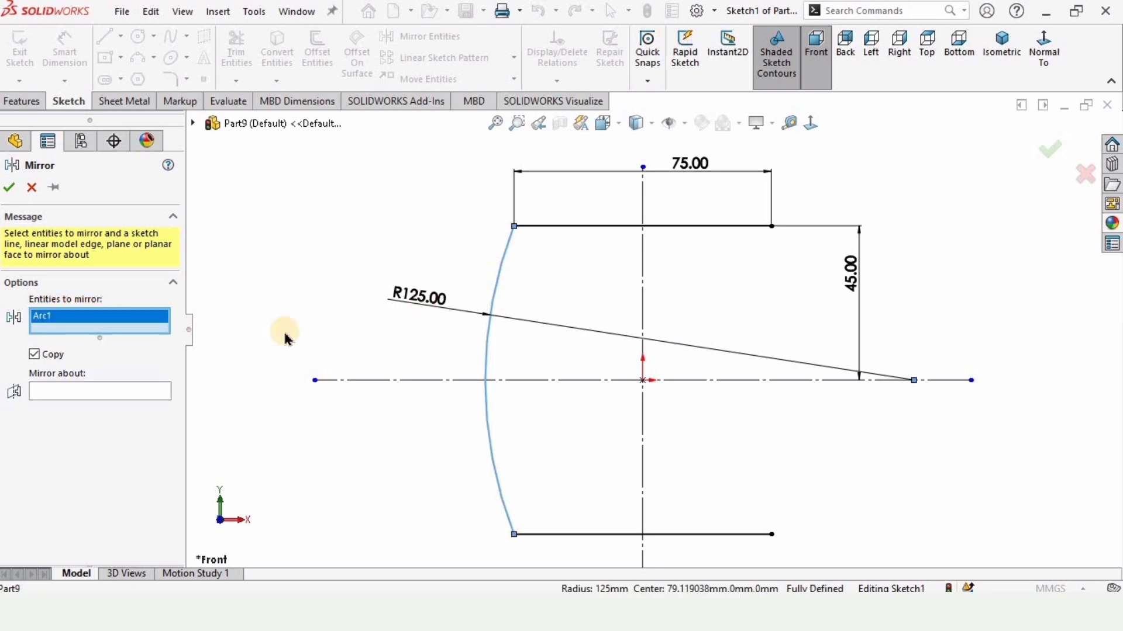
left_click(72, 393)
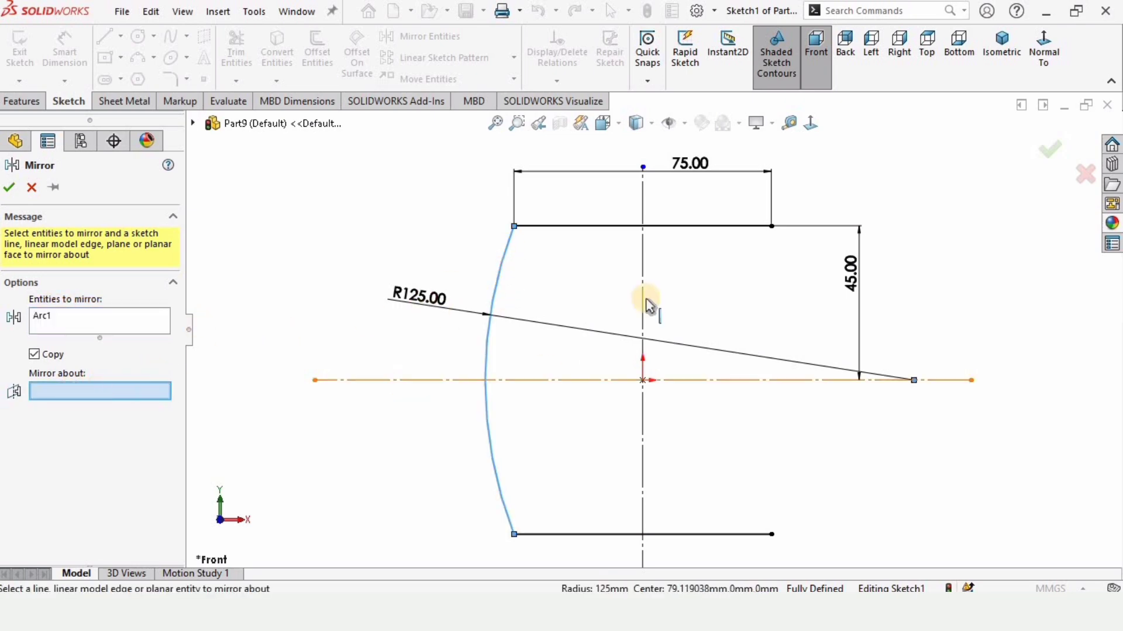
left_click(643, 260)
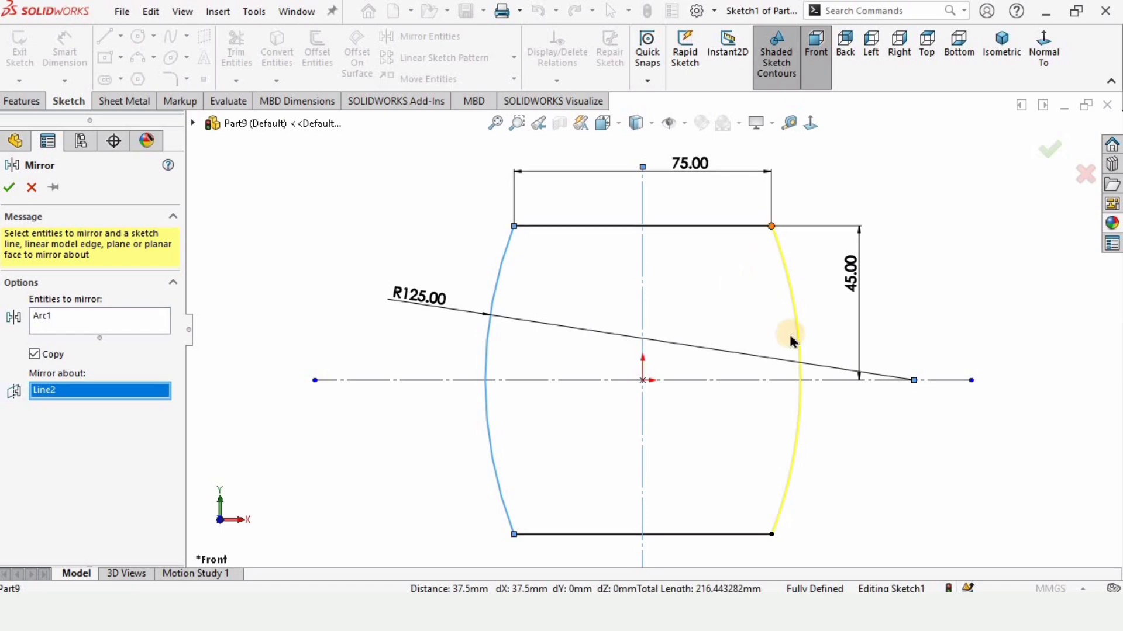
left_click(8, 187)
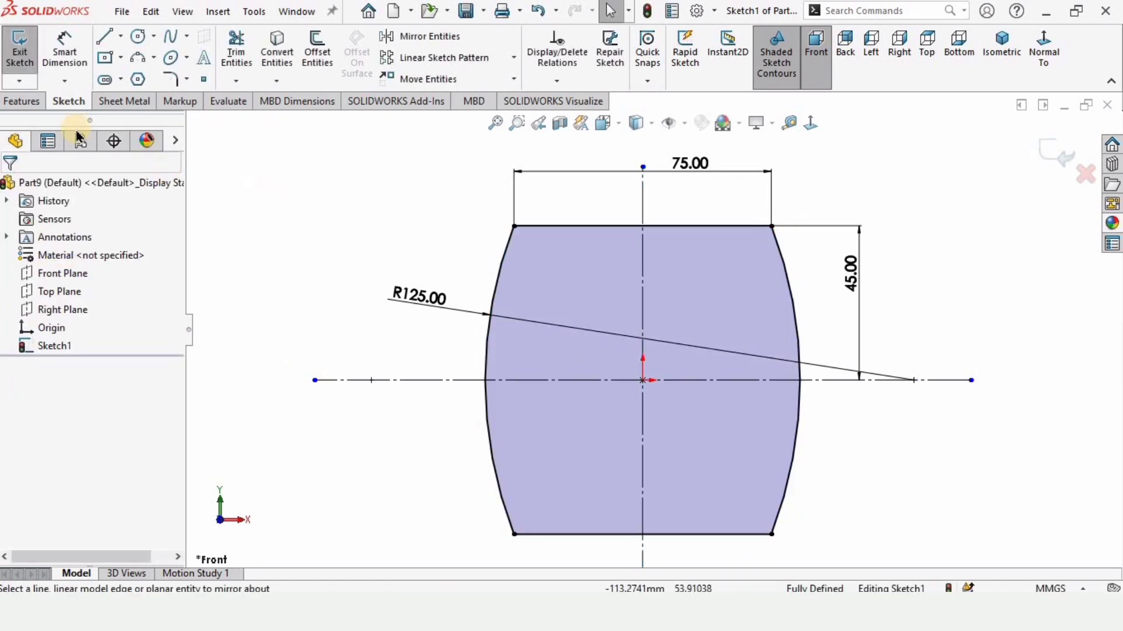
- Extrude the closed profile as a boss 100 mm deep using the Mid Plane end condition
left_click(29, 103)
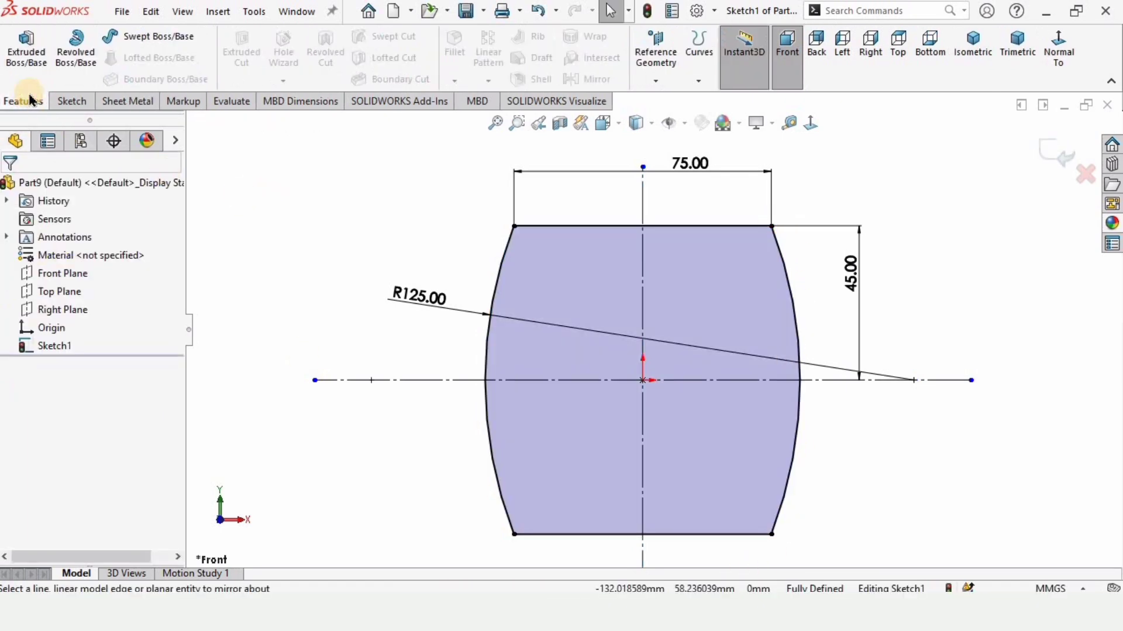
left_click(25, 51)
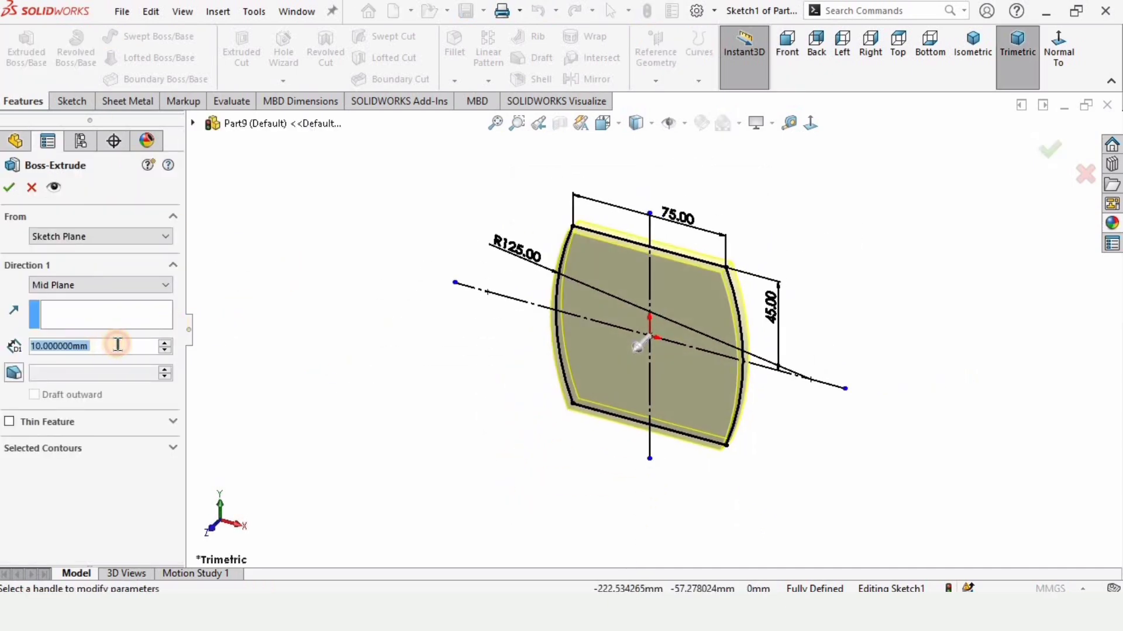
double_click(118, 347)
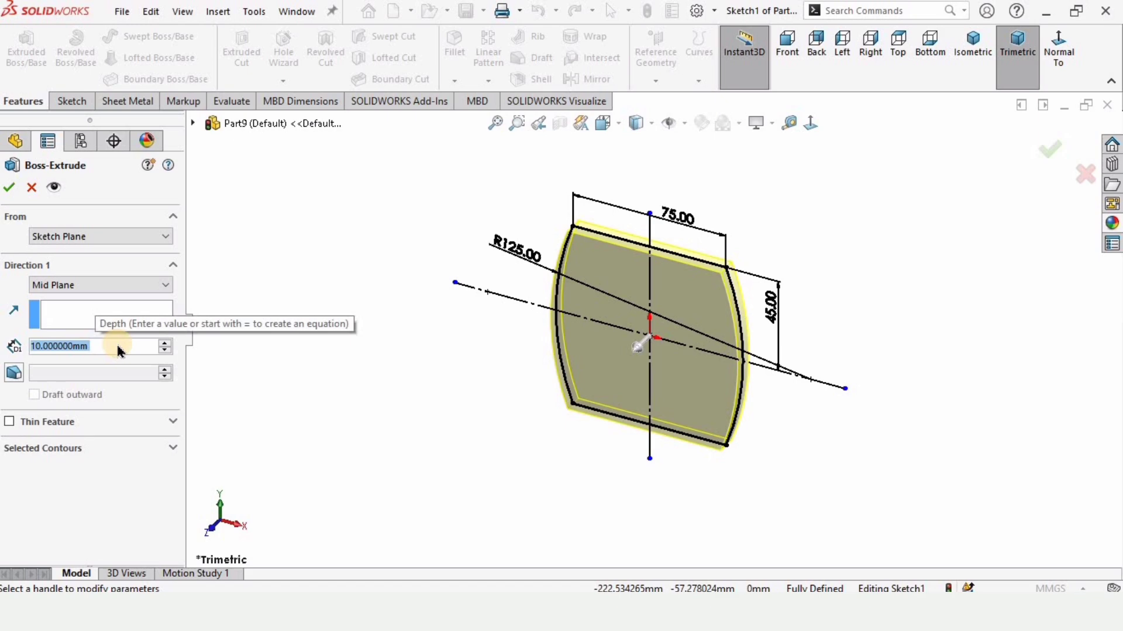
type("100")
key("Return")
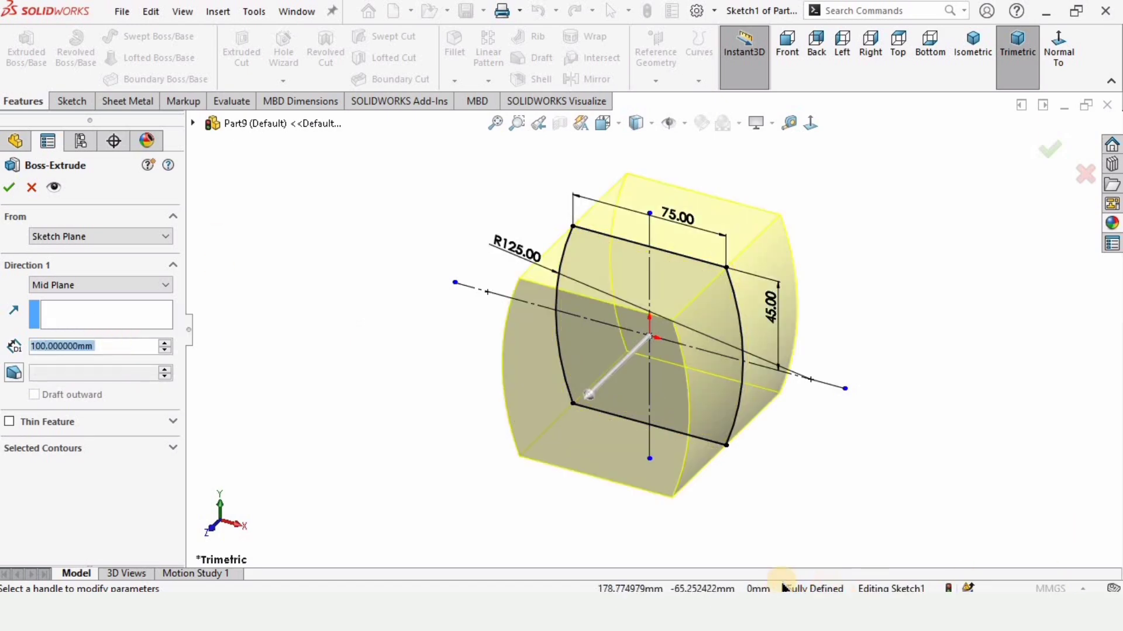
left_click(11, 189)
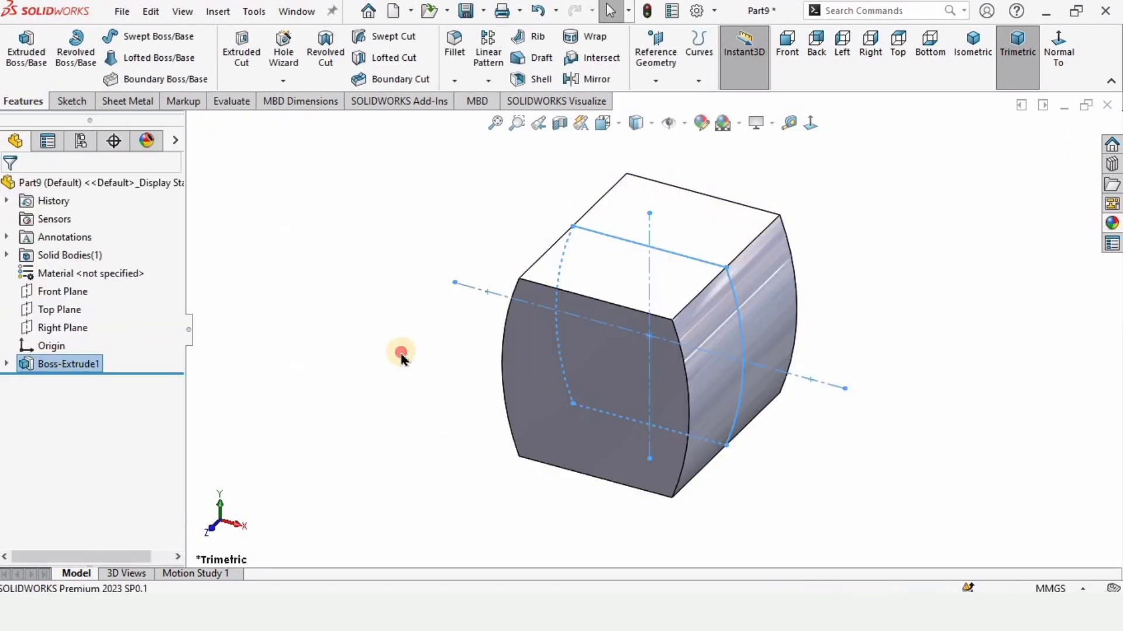
- Edit the base extrusion to use the Blind end condition instead of Mid Plane, keeping the 100 mm depth
left_click(82, 363)
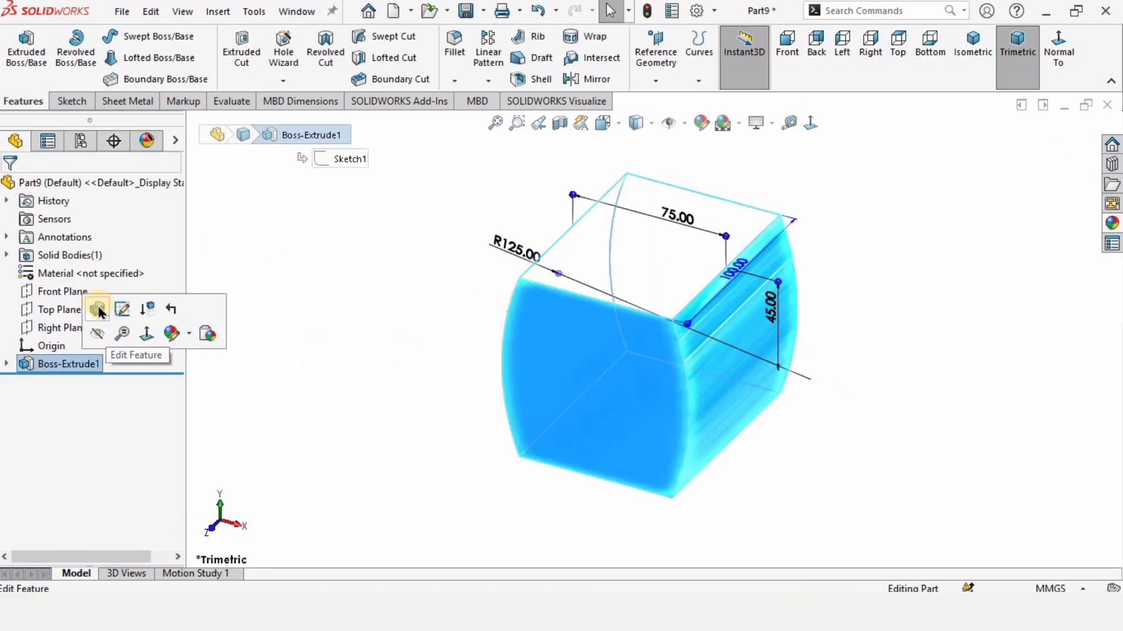
left_click(99, 310)
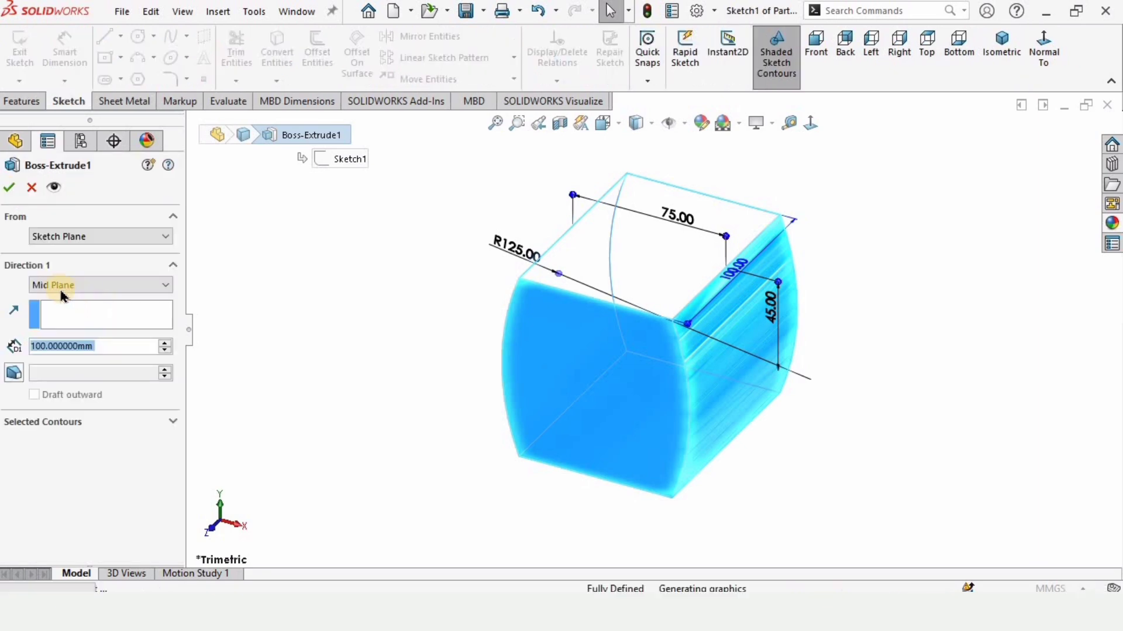
left_click(76, 286)
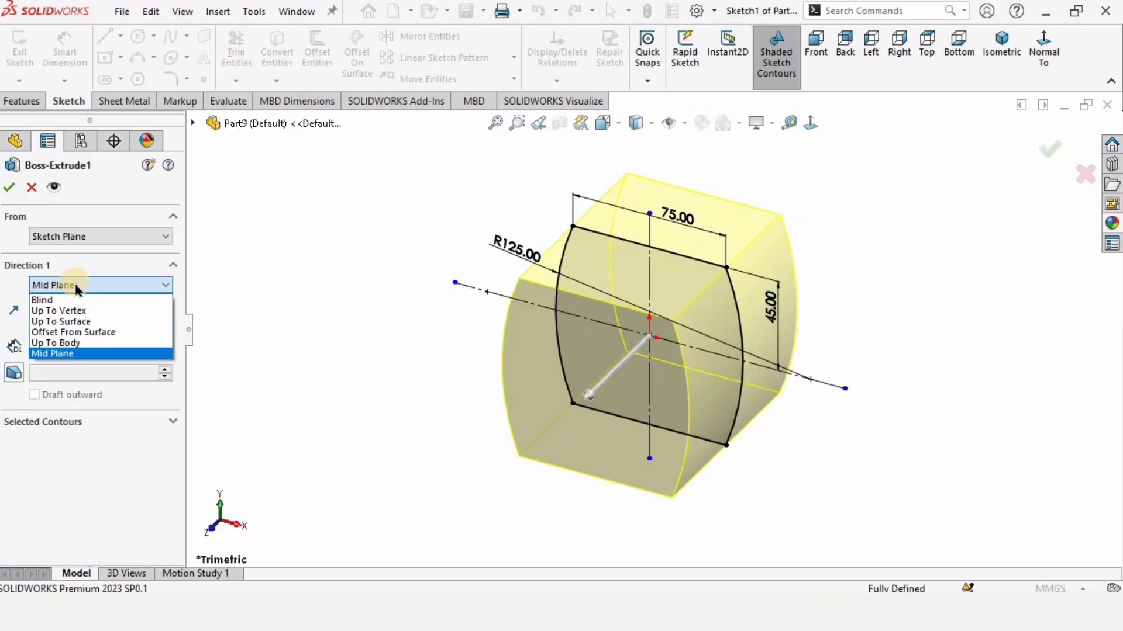
left_click(42, 301)
left_click(10, 187)
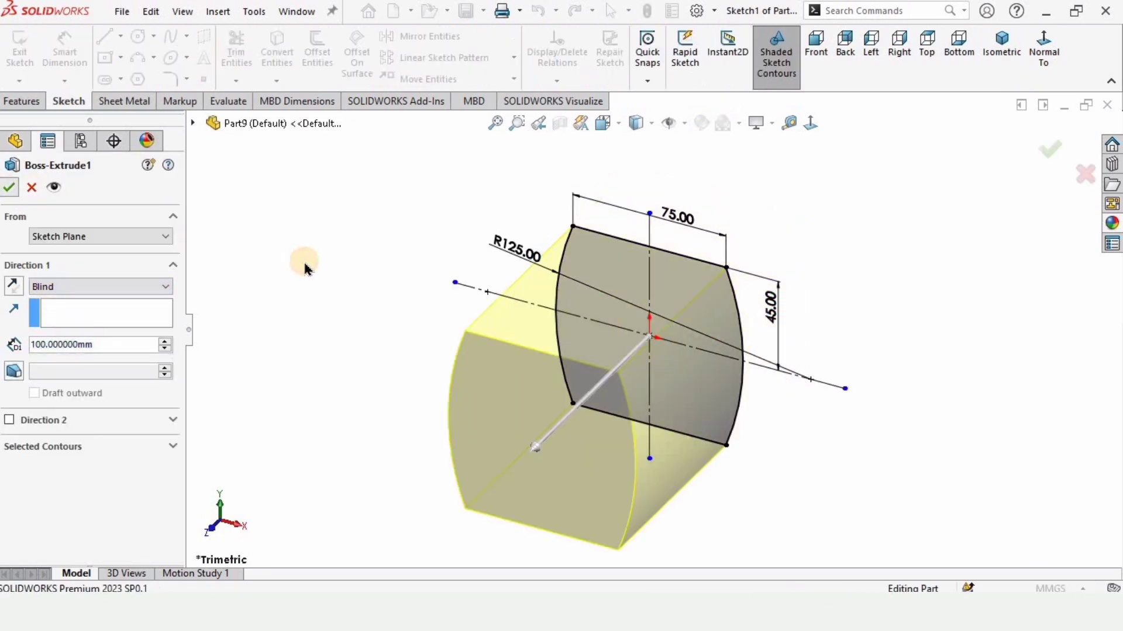
- Apply the matte steel appearance from the Metal > Steel library to the part
left_click(739, 122)
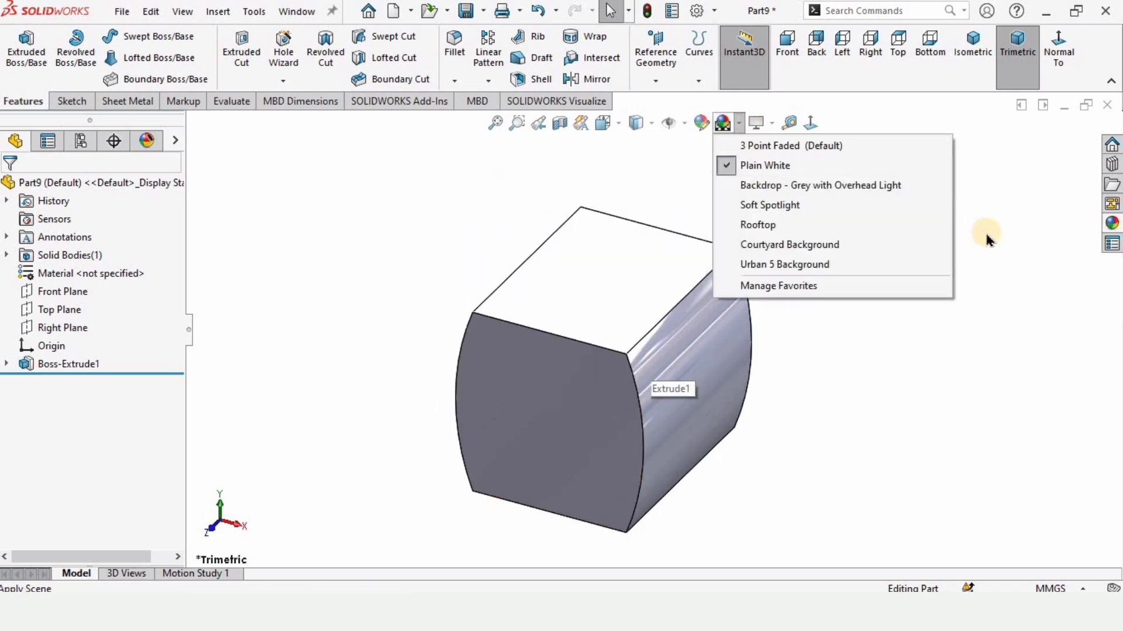
left_click(1108, 225)
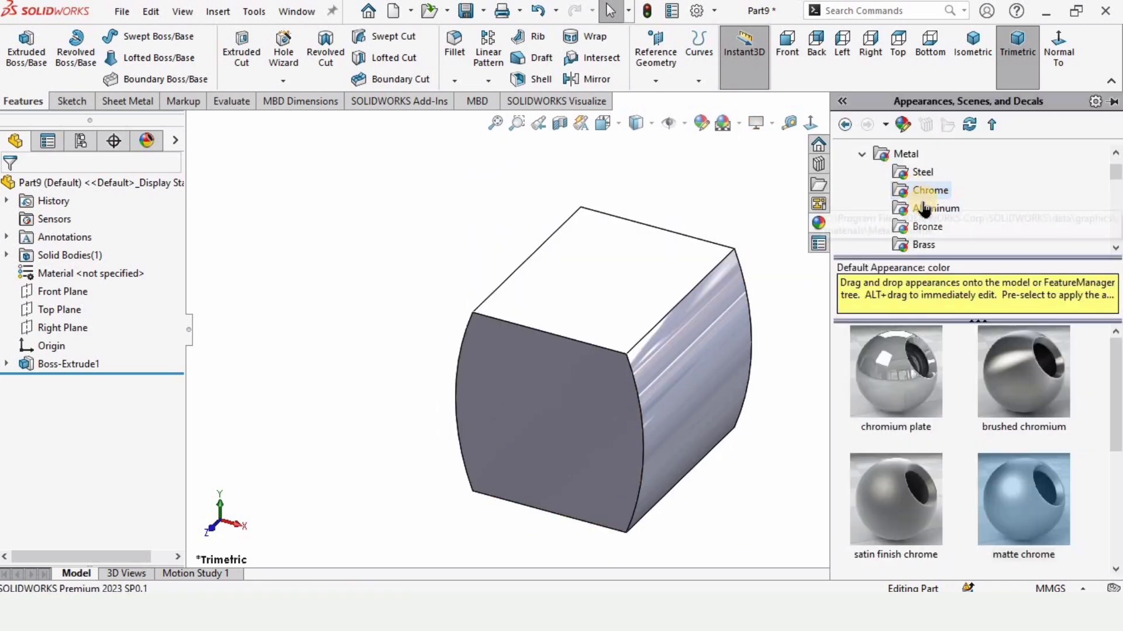
left_click(875, 390)
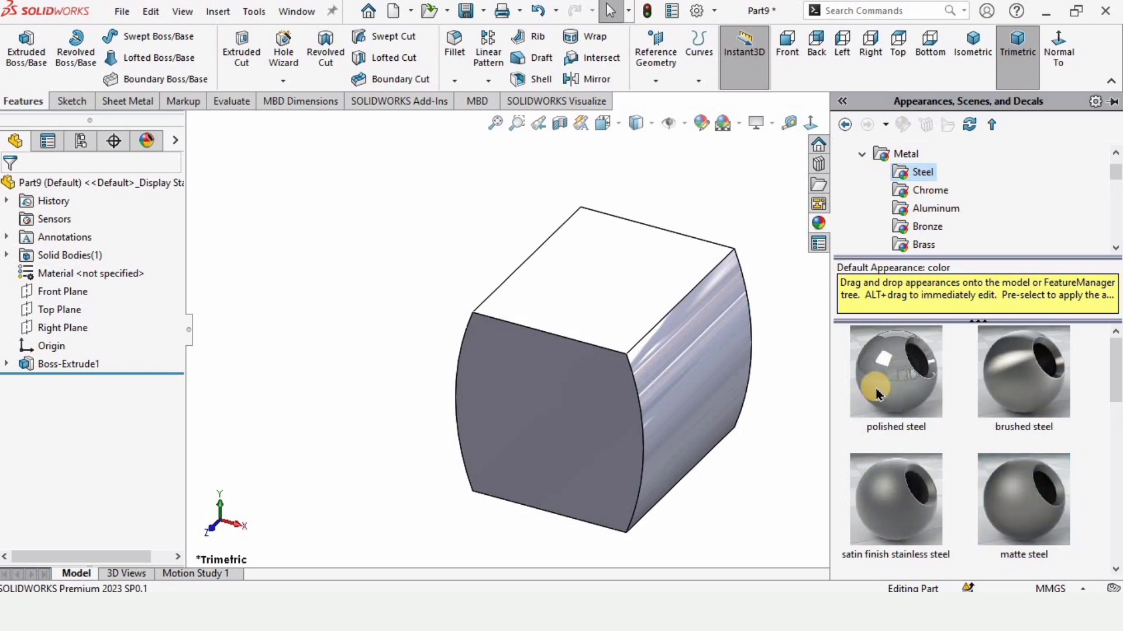
double_click(877, 393)
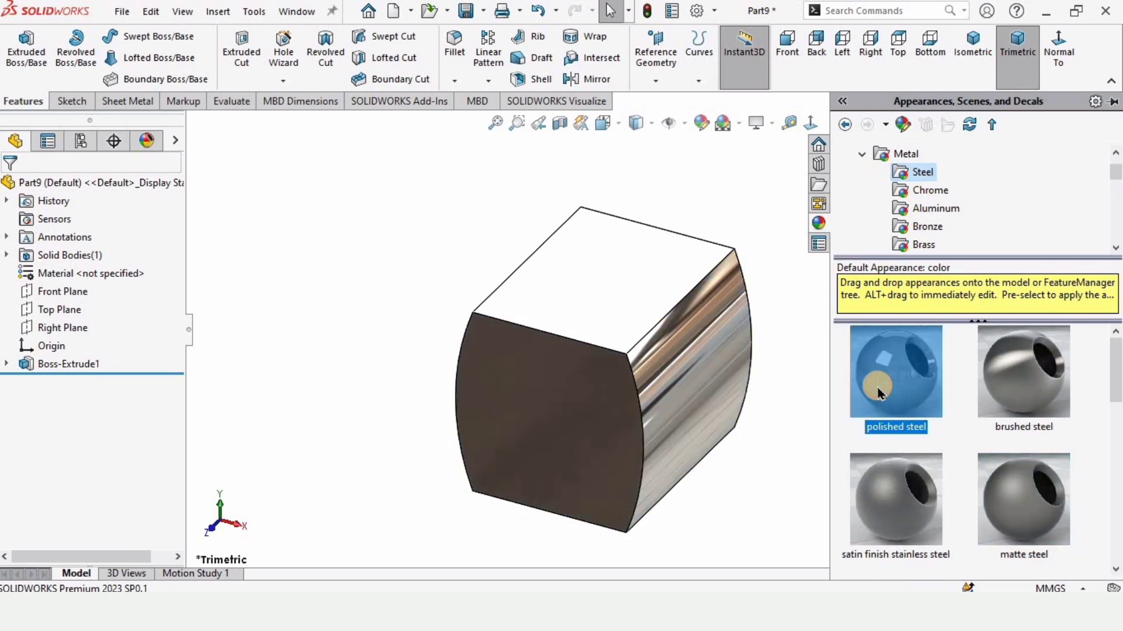
double_click(1022, 502)
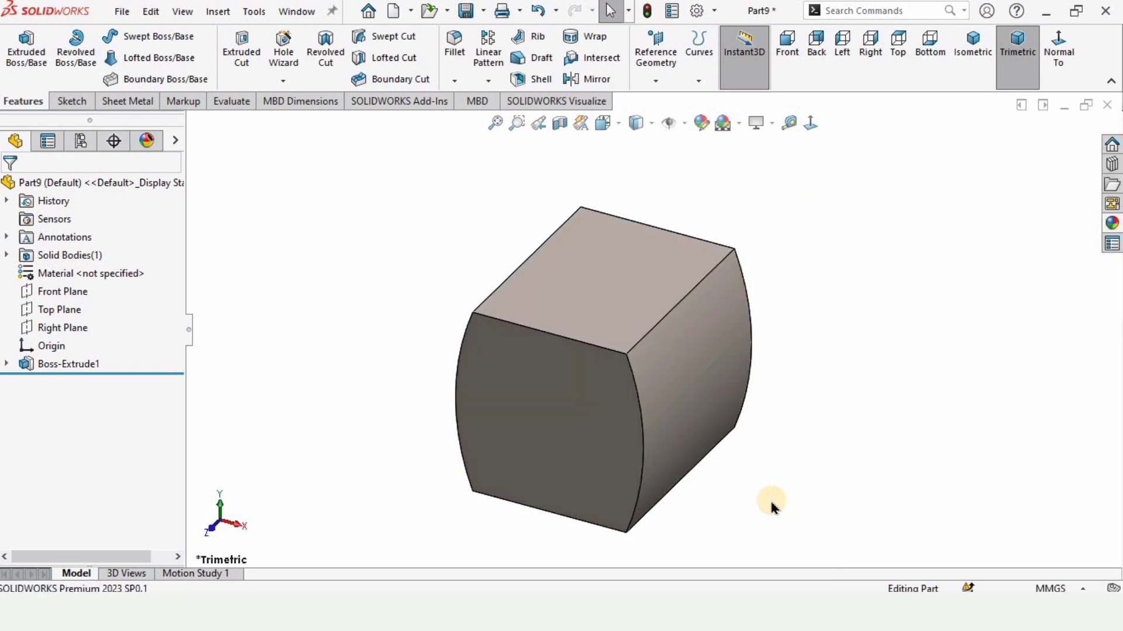
- Start a sketch on the front face of the base block and convert the face's outline into sketch entities
mouse_move(587, 261)
middle_mouse_down()
mouse_move(528, 328)
mouse_move(591, 283)
mouse_move(639, 376)
mouse_move(602, 408)
middle_mouse_up()
left_click(618, 401)
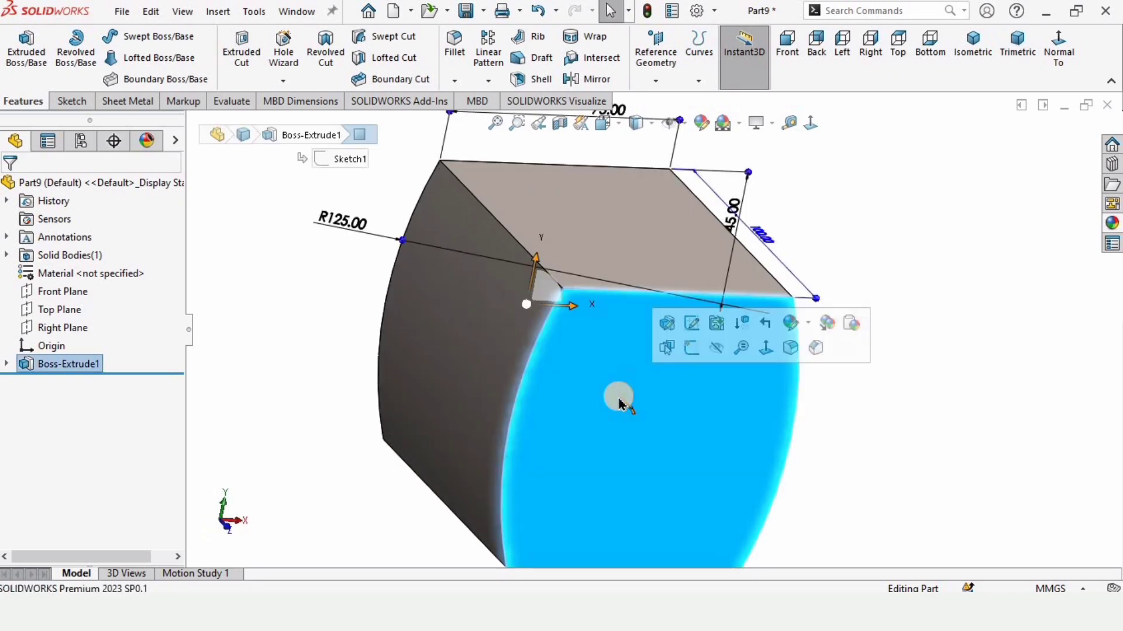
left_click(696, 351)
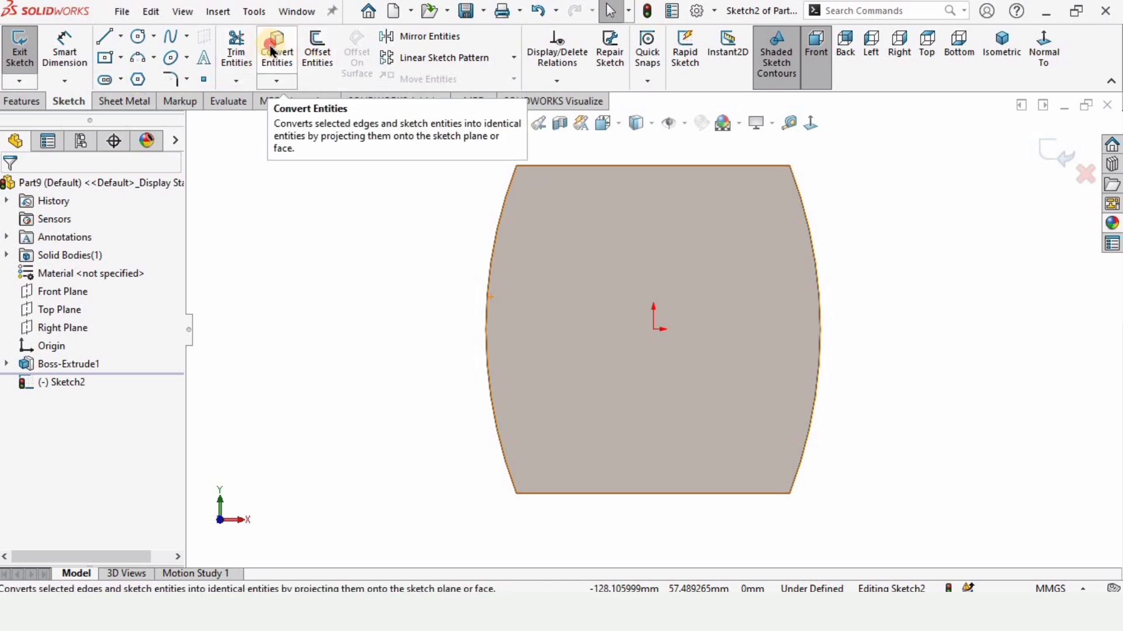
left_click(276, 80)
left_click(279, 52)
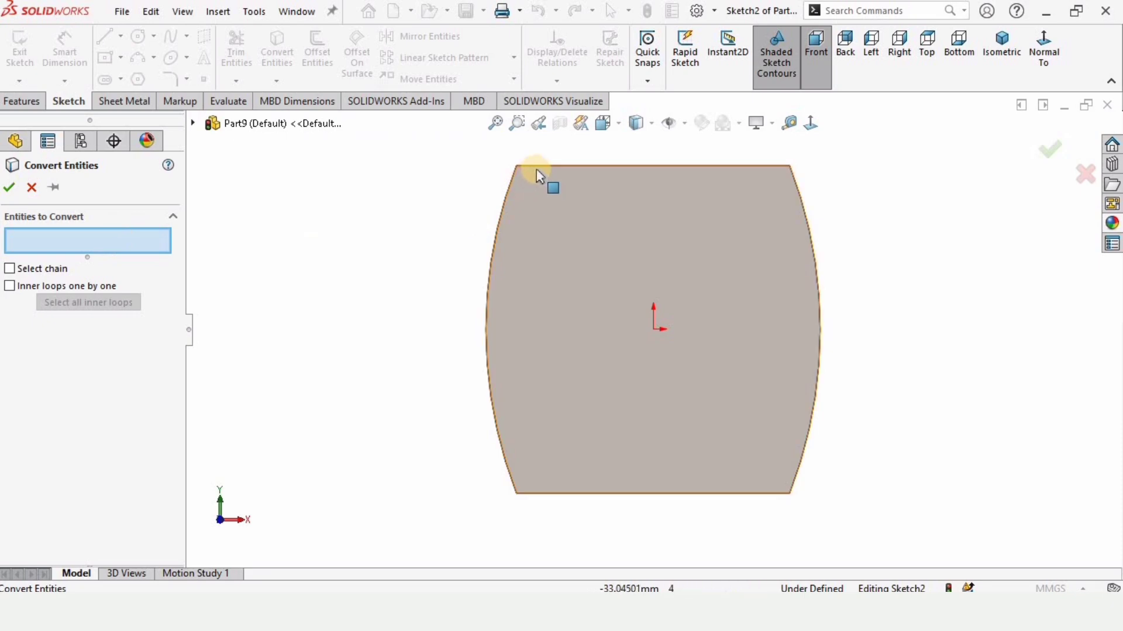
left_click(549, 217)
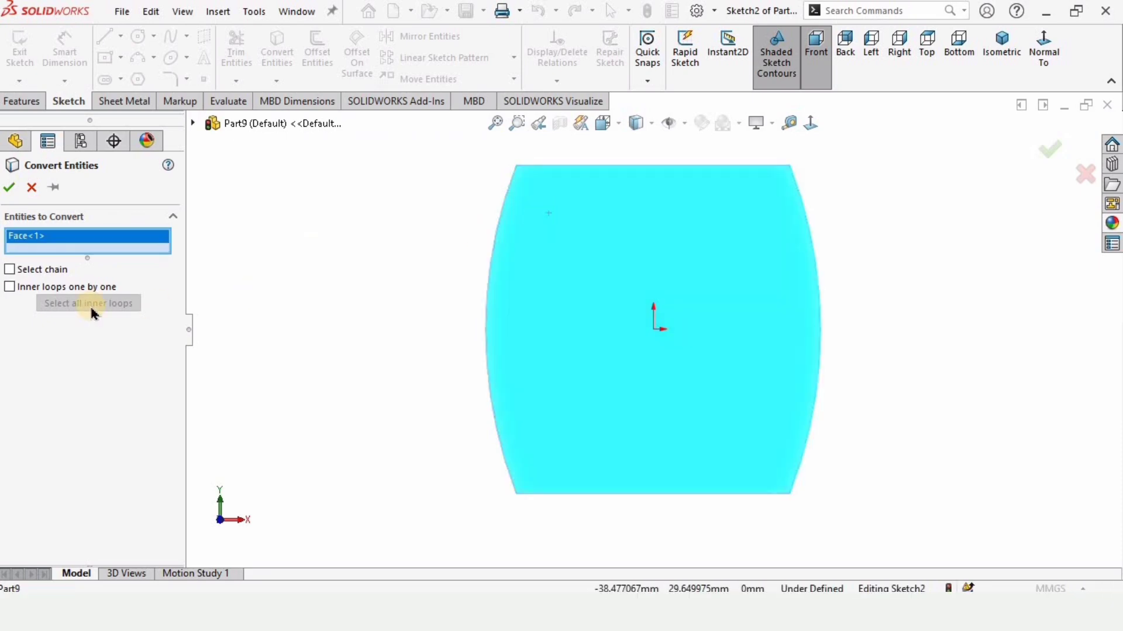
key("Return")
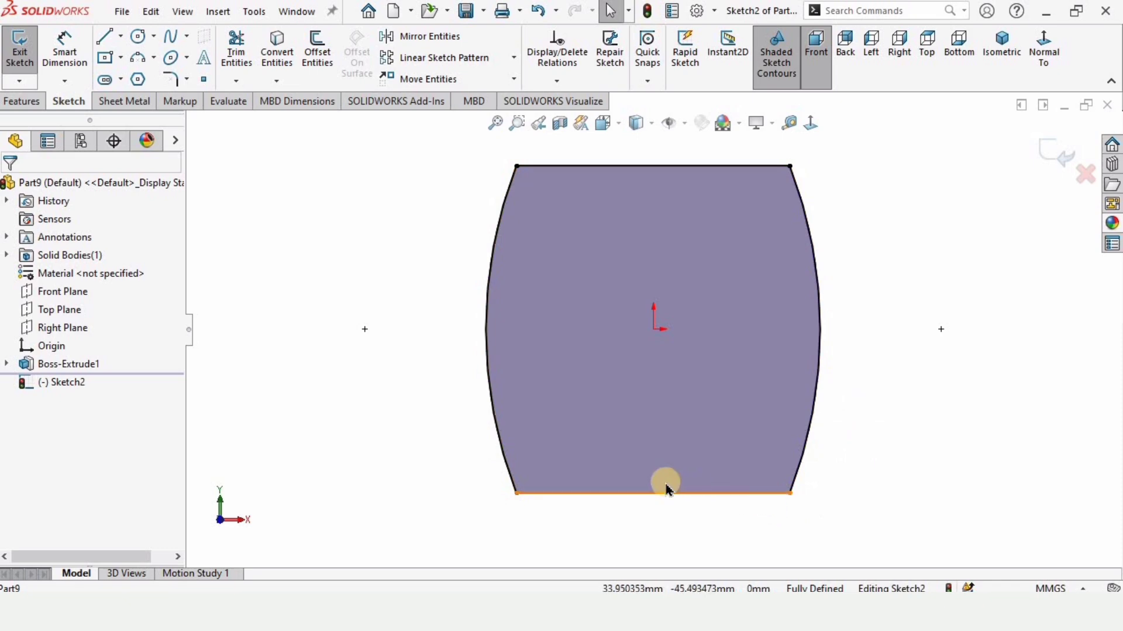
- Set up a boss extrusion of the converted outline with a 10 mm depth and a 45° inward draft
left_click(18, 104)
left_click(26, 56)
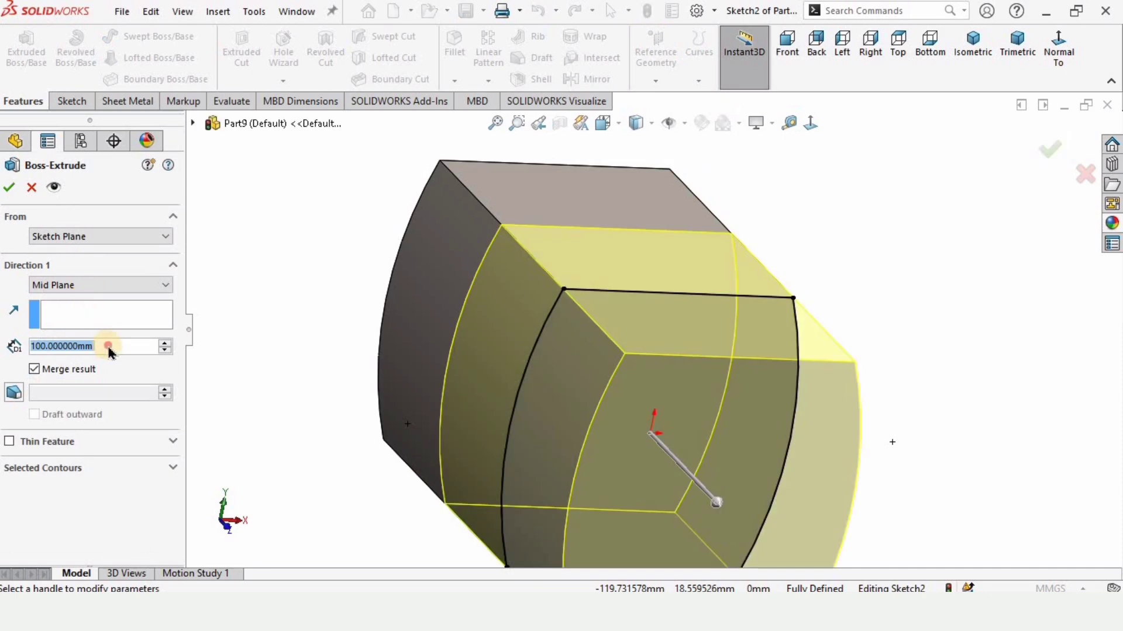
left_click_drag(92, 345, 10, 337)
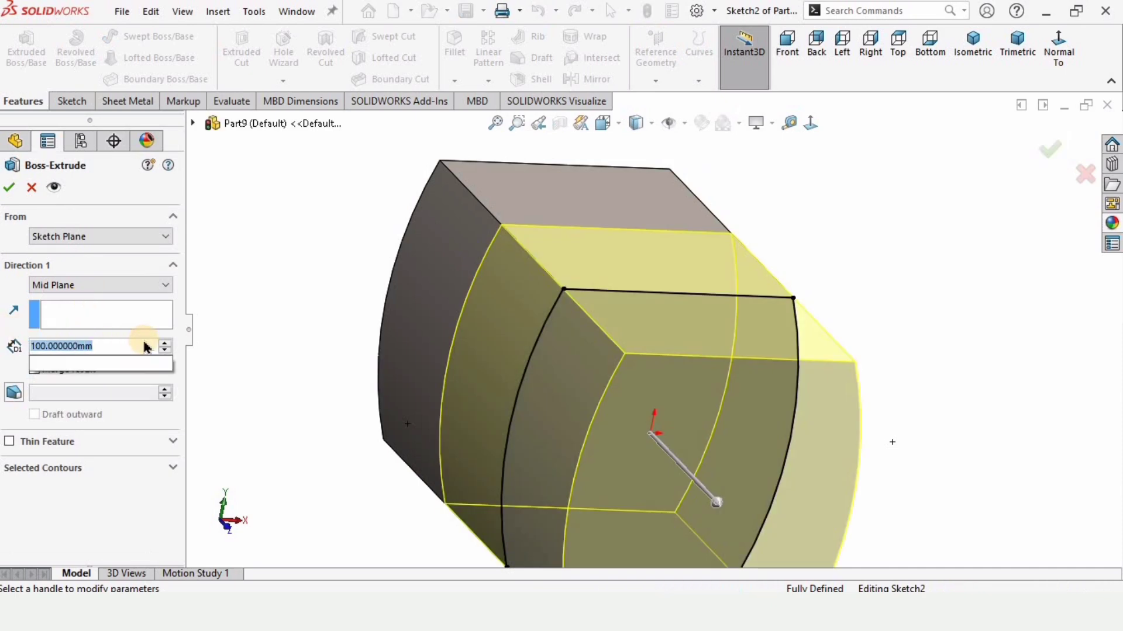
type("10")
key("Return")
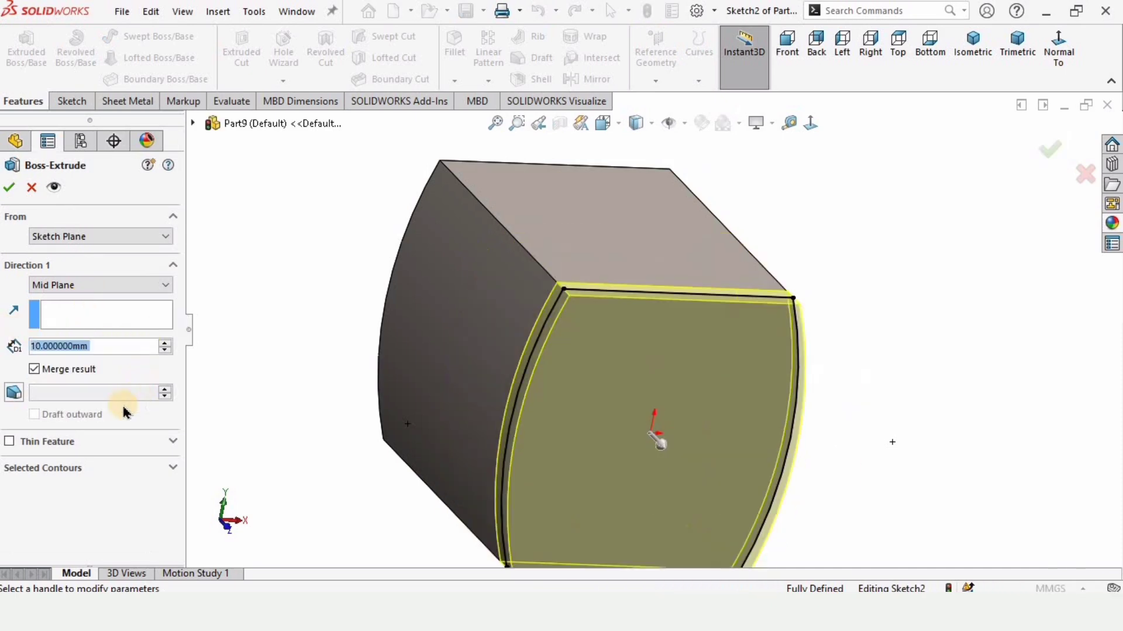
left_click(16, 392)
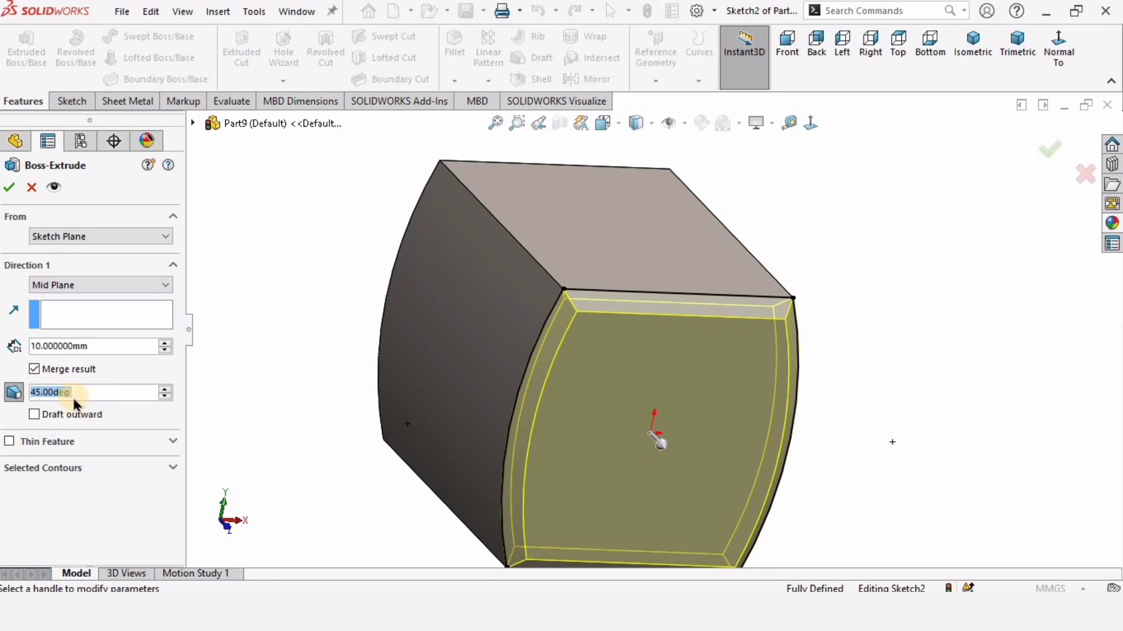
- Switch the drafted extrusion's end condition to Blind and create the tapered boss with the 45° draft on
middle_click_drag(523, 397, 403, 331)
scroll(738, 361, "down", 2)
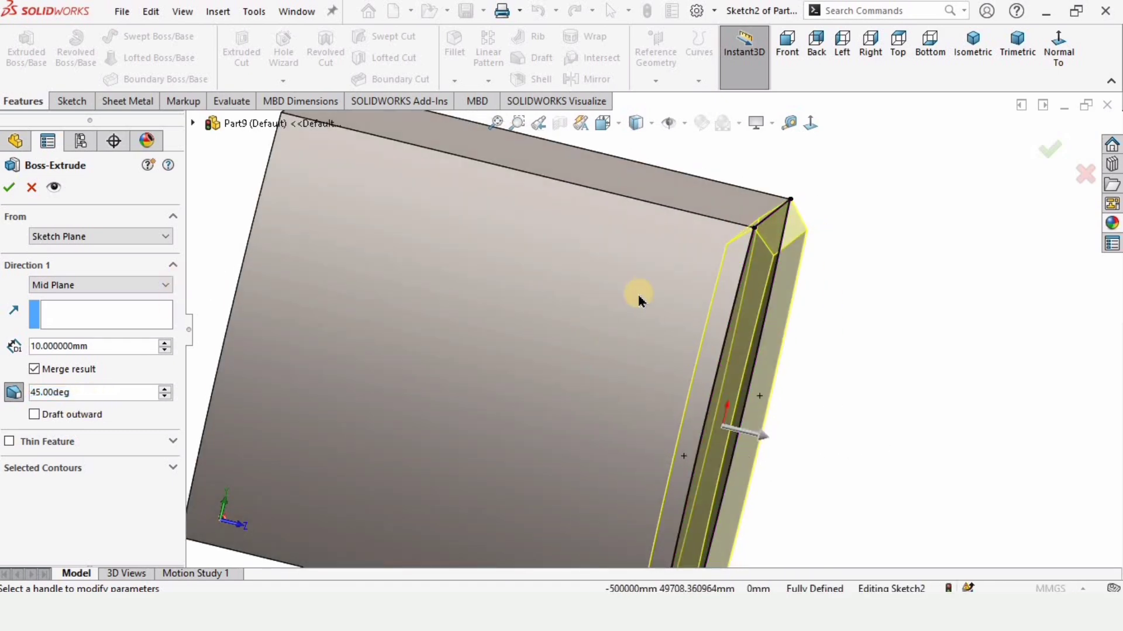
mouse_move(893, 372)
middle_mouse_down()
mouse_move(903, 364)
mouse_move(889, 362)
middle_mouse_up()
scroll(718, 184, "down", 3)
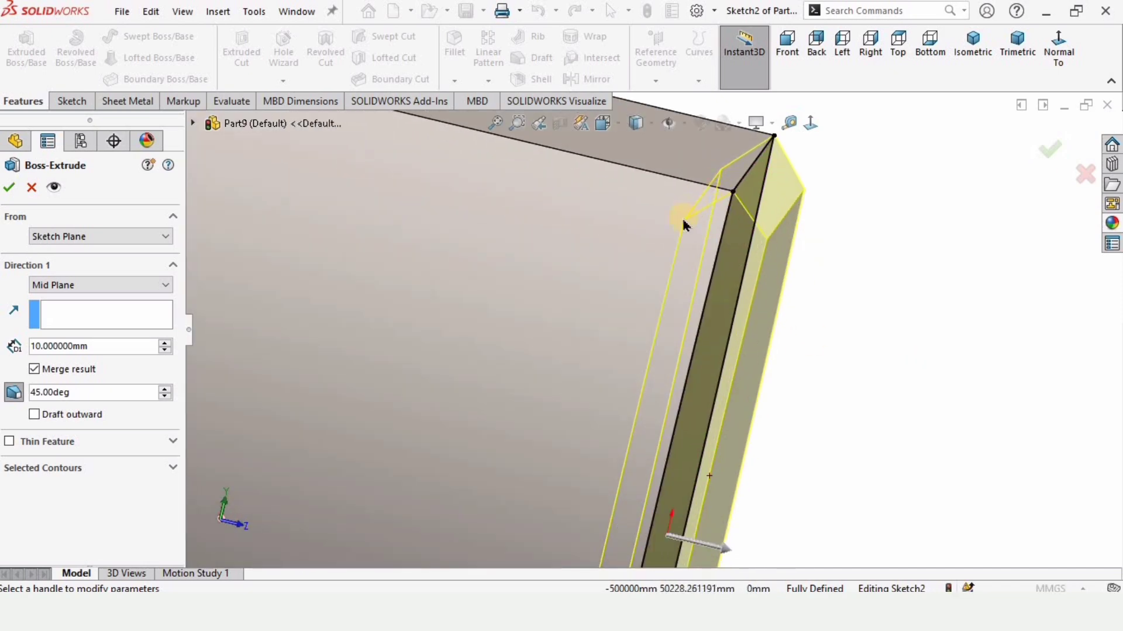
left_click(123, 286)
left_click(59, 300)
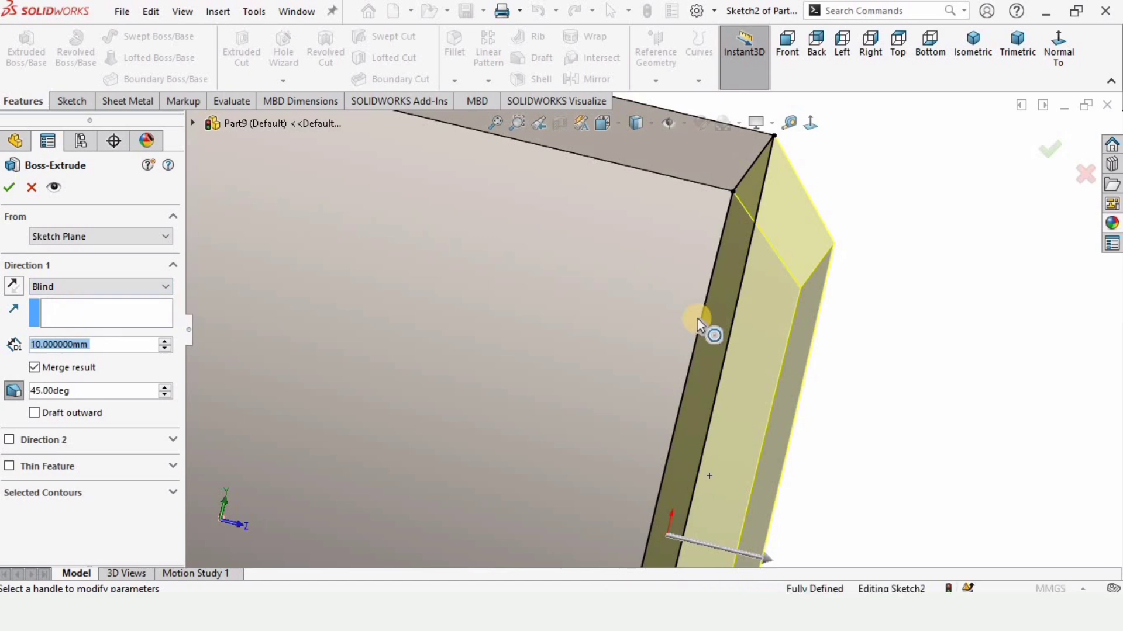
middle_click_drag(697, 321, 694, 298)
scroll(698, 310, "up", 3)
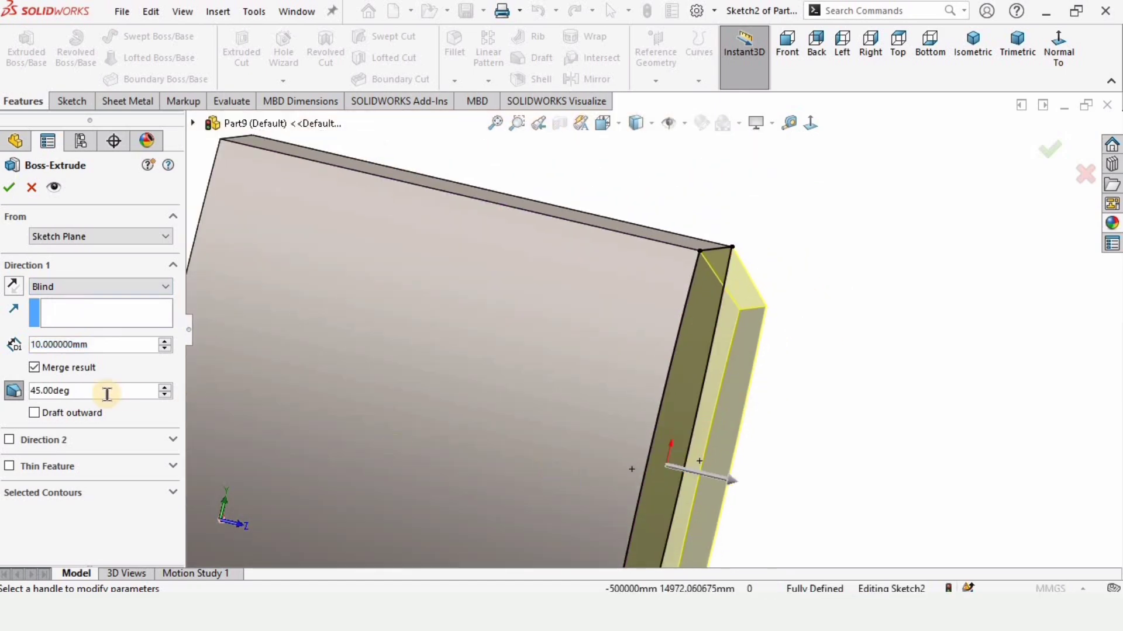
left_click(18, 394)
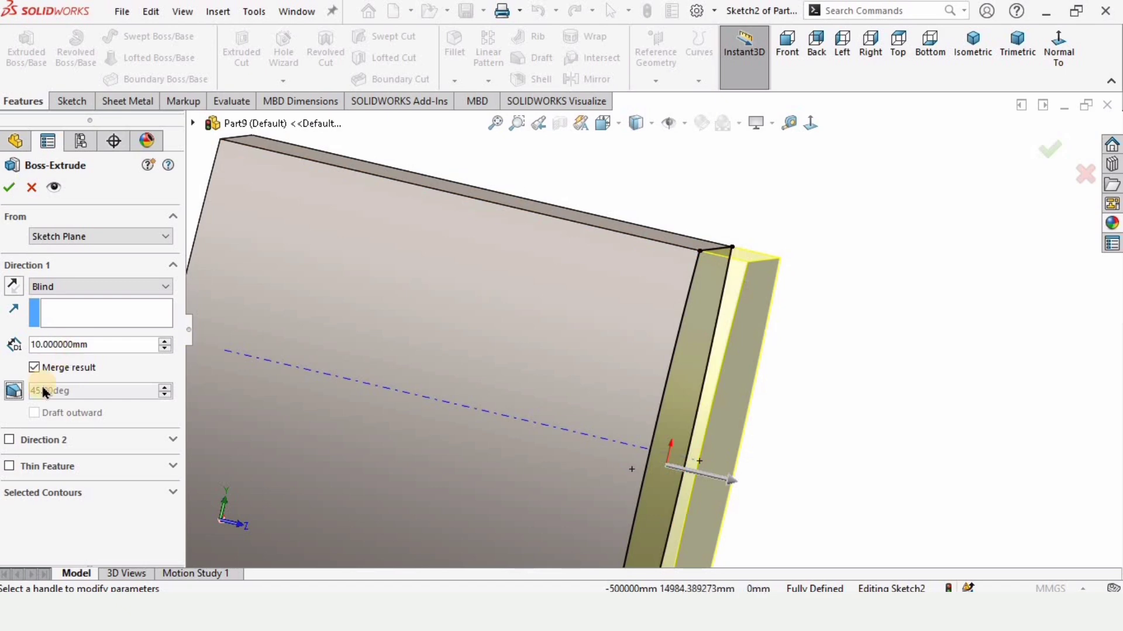
left_click(13, 391)
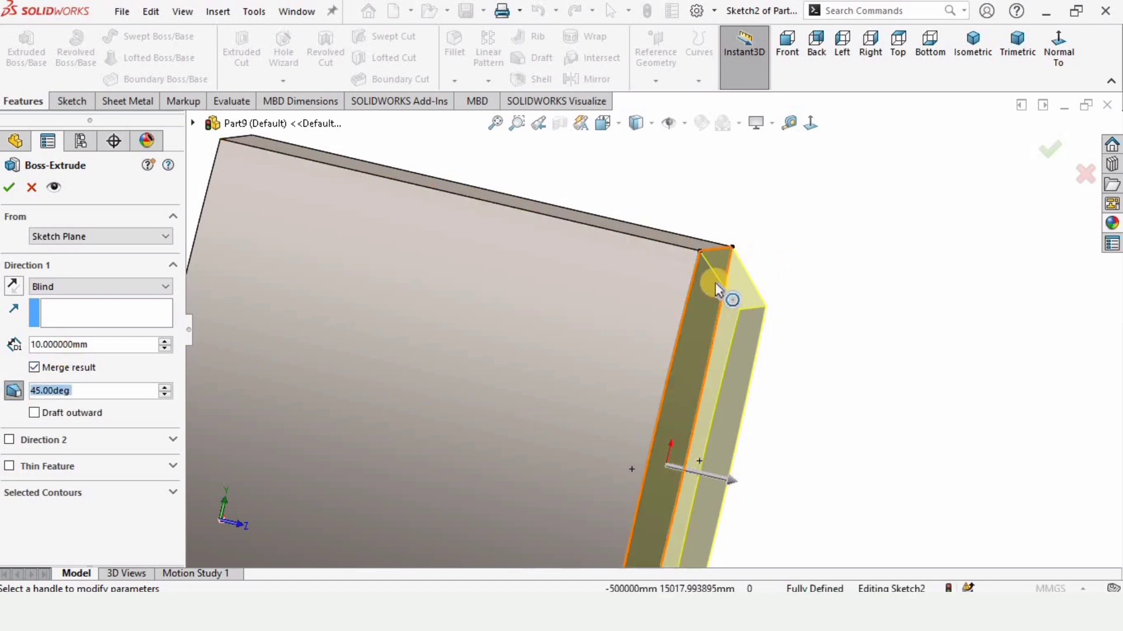
left_click(5, 190)
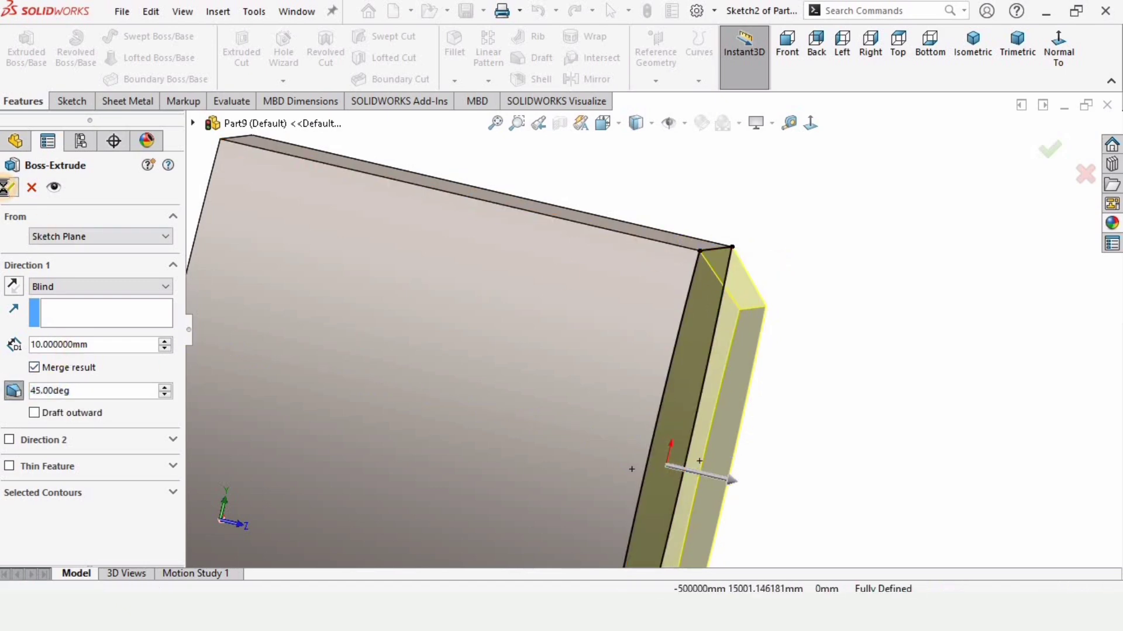
left_click(820, 336)
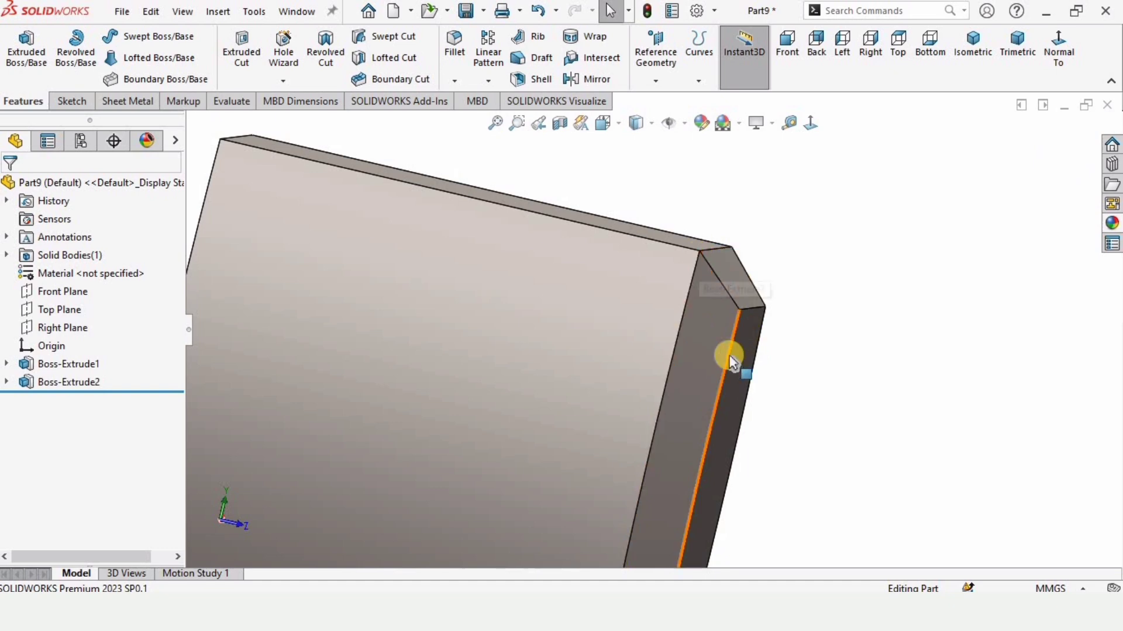
- Sketch a circle about 61 mm in diameter centred on the origin on the tapered boss's end face
scroll(690, 326, "up", 3)
middle_click_drag(690, 327, 647, 370)
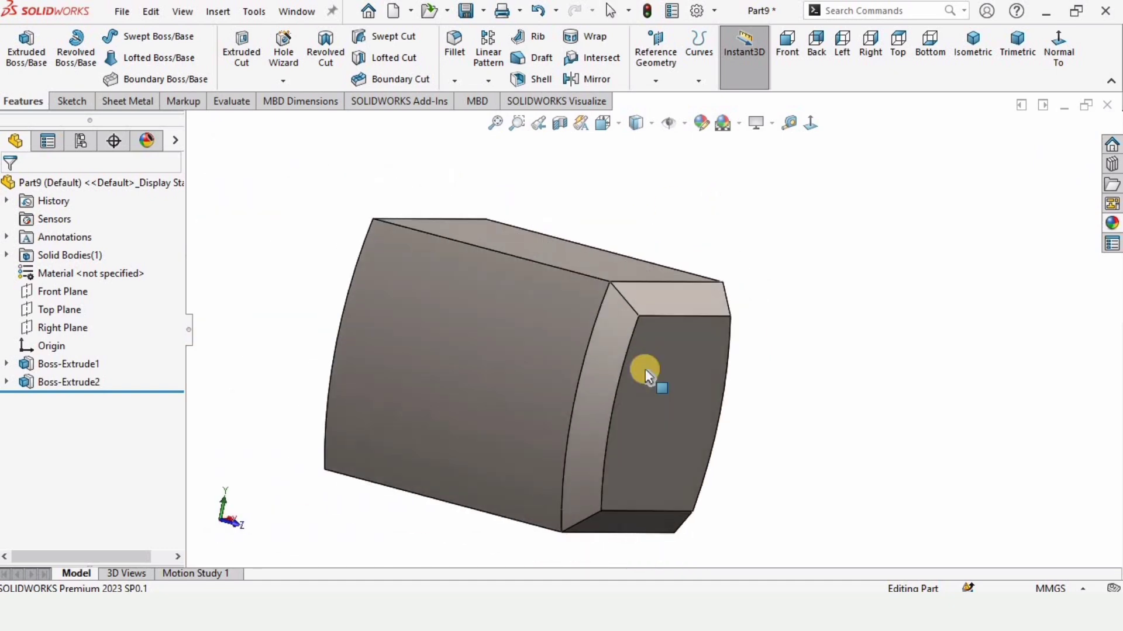
left_click(659, 408)
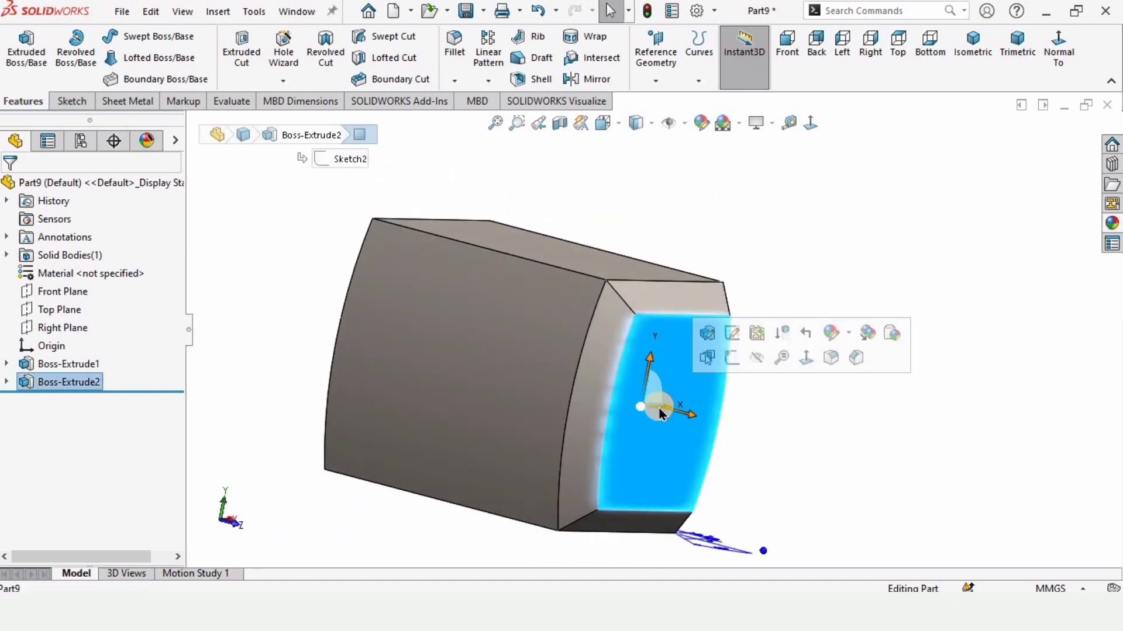
left_click(727, 355)
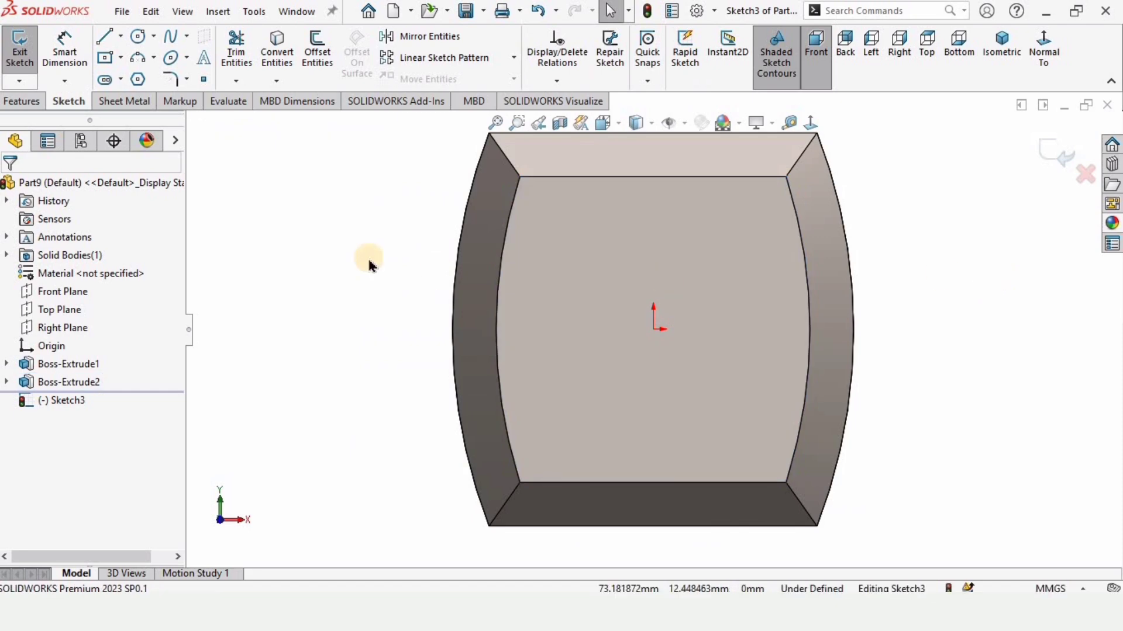
left_click(139, 38)
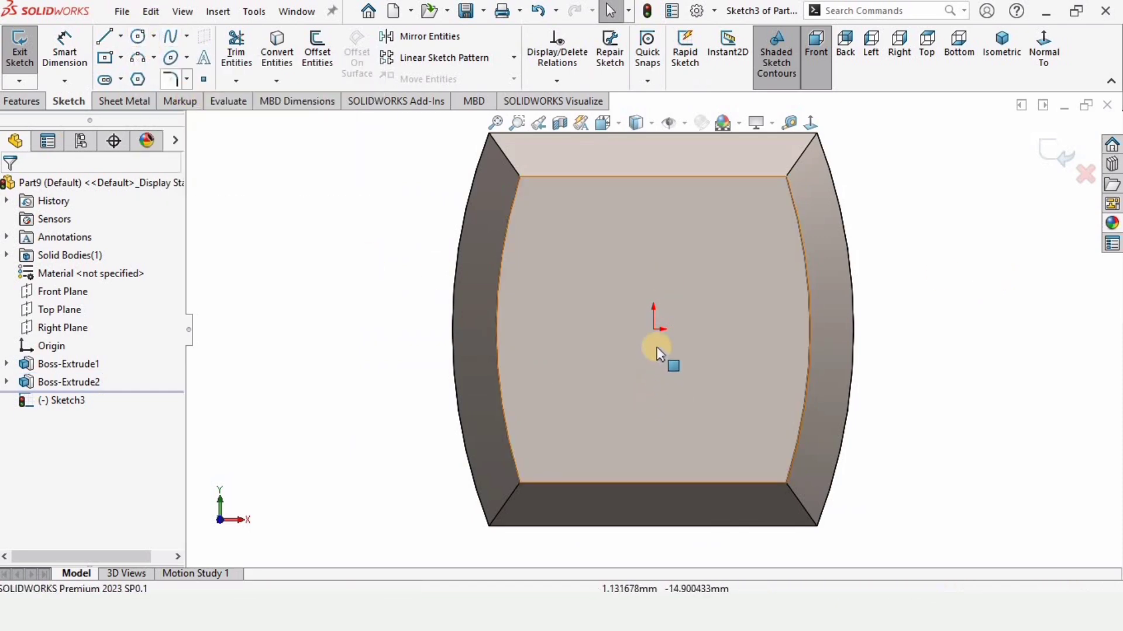
left_click(654, 329)
left_click(138, 38)
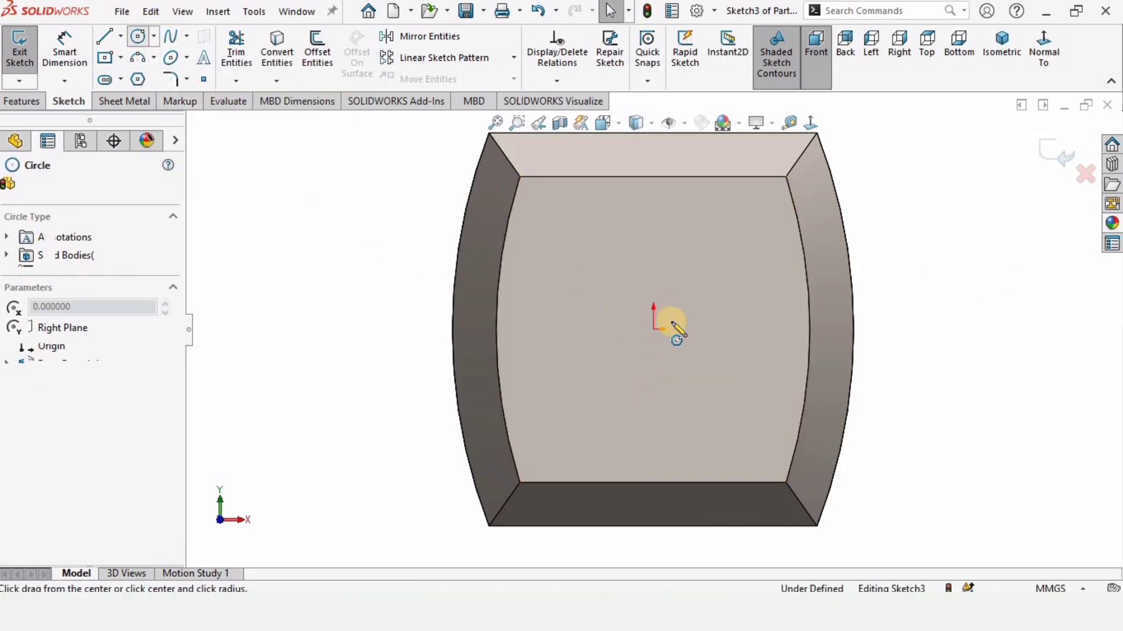
left_click(653, 330)
left_click(603, 198)
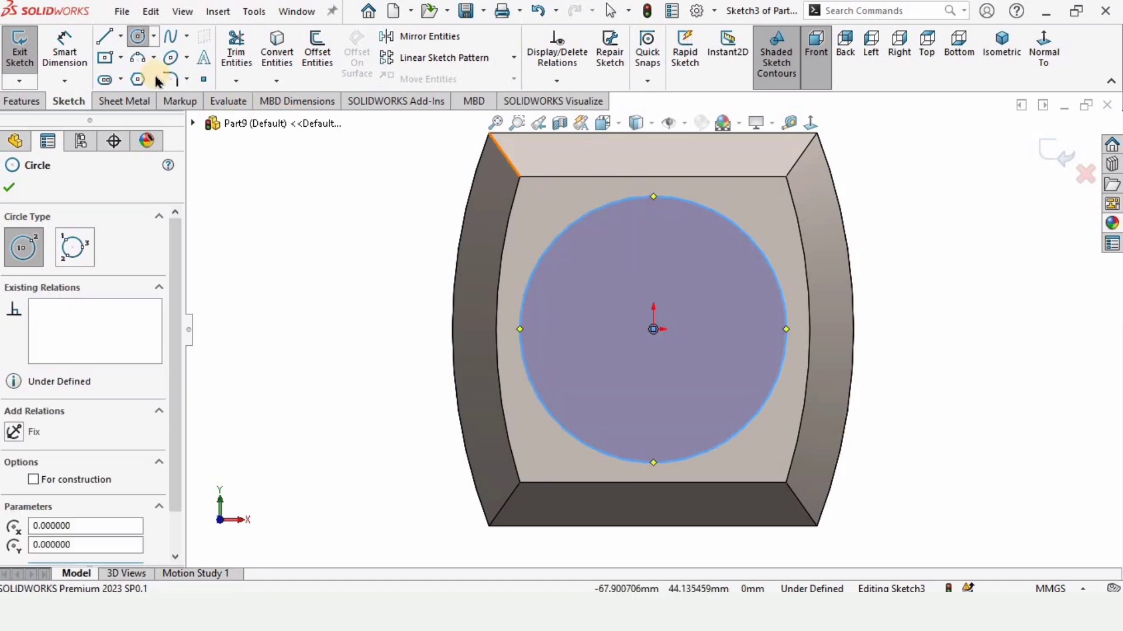
key("Escape")
- Dimension the circle's diameter to 69 mm
key("d")
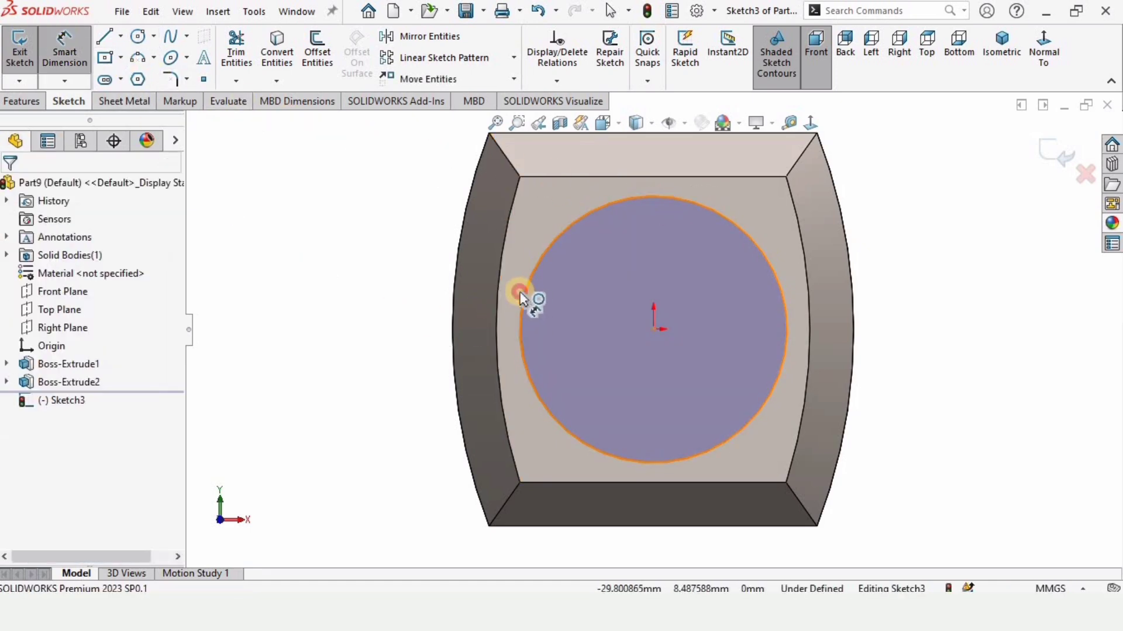
left_click(520, 296)
left_click(365, 312)
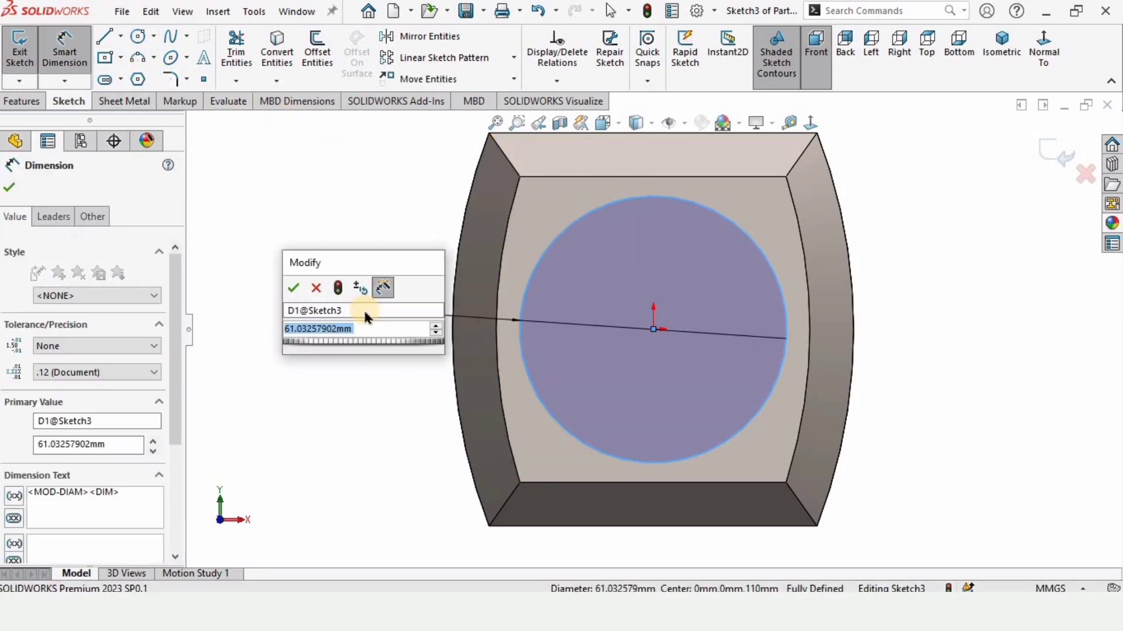
type("60")
key("Return")
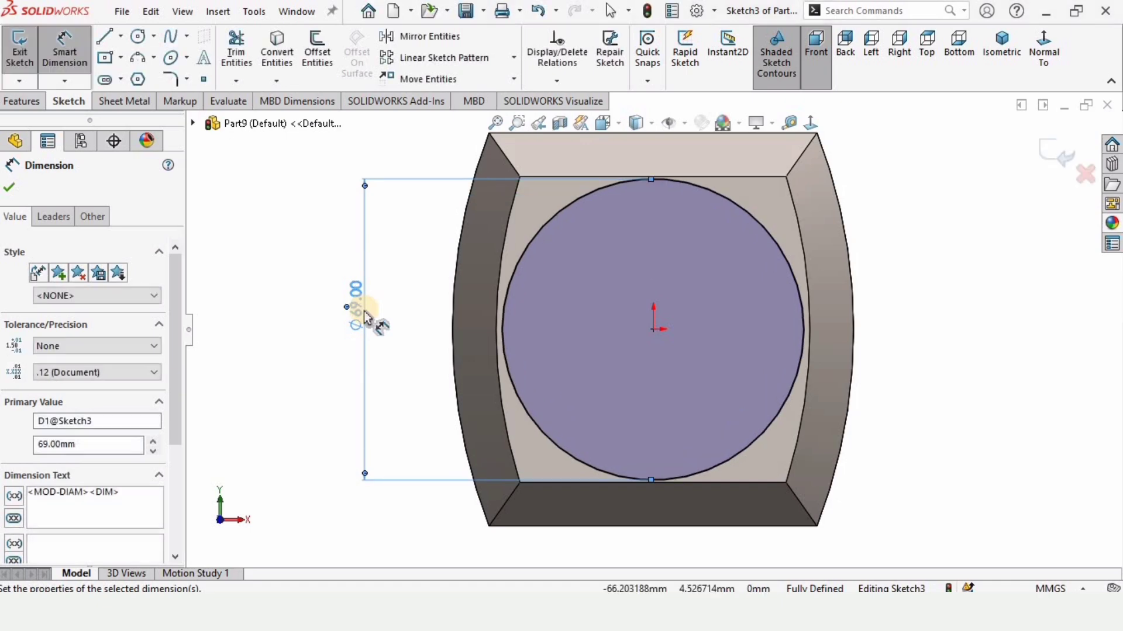
- Extrude the 69 mm circle as a boss with a blind depth of 10 mm, merged with the body
left_click(26, 139)
left_click(22, 101)
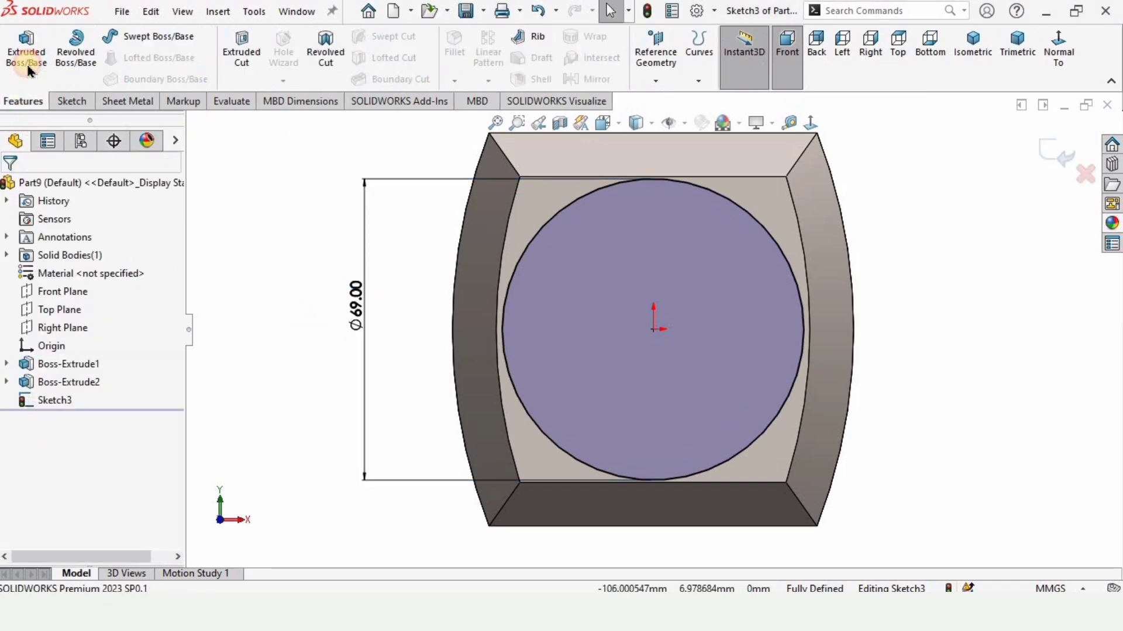
left_click(26, 58)
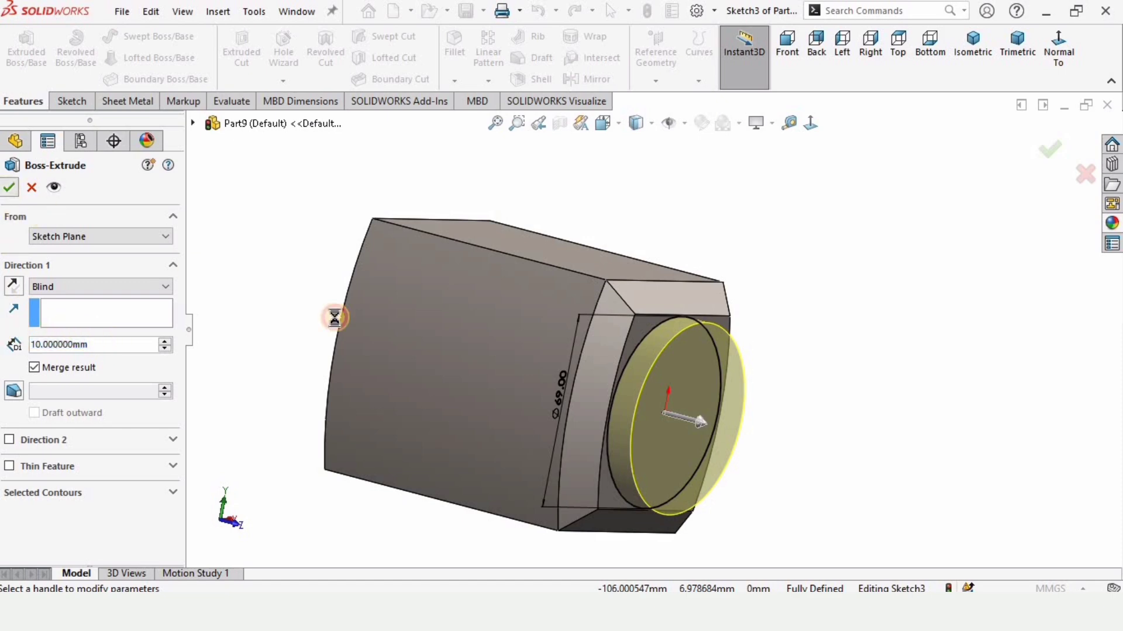
key("Return")
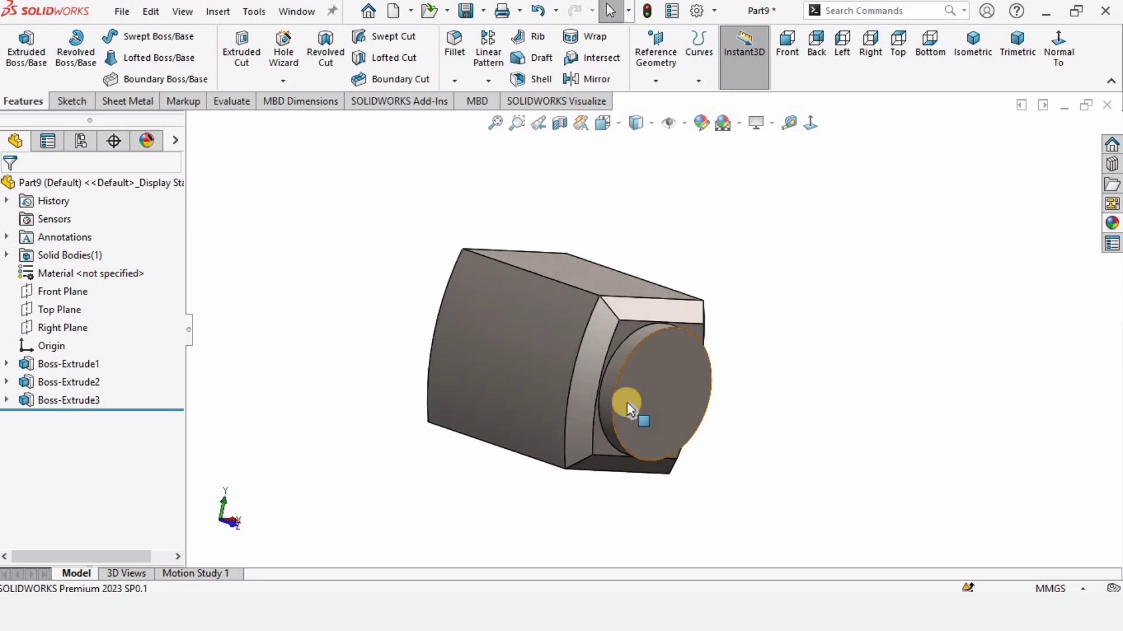
- Sketch a circle about 51 mm in diameter centred on the origin on the 69 mm disc's end face
scroll(627, 401, "up", 2)
left_click(698, 342)
left_click(736, 310)
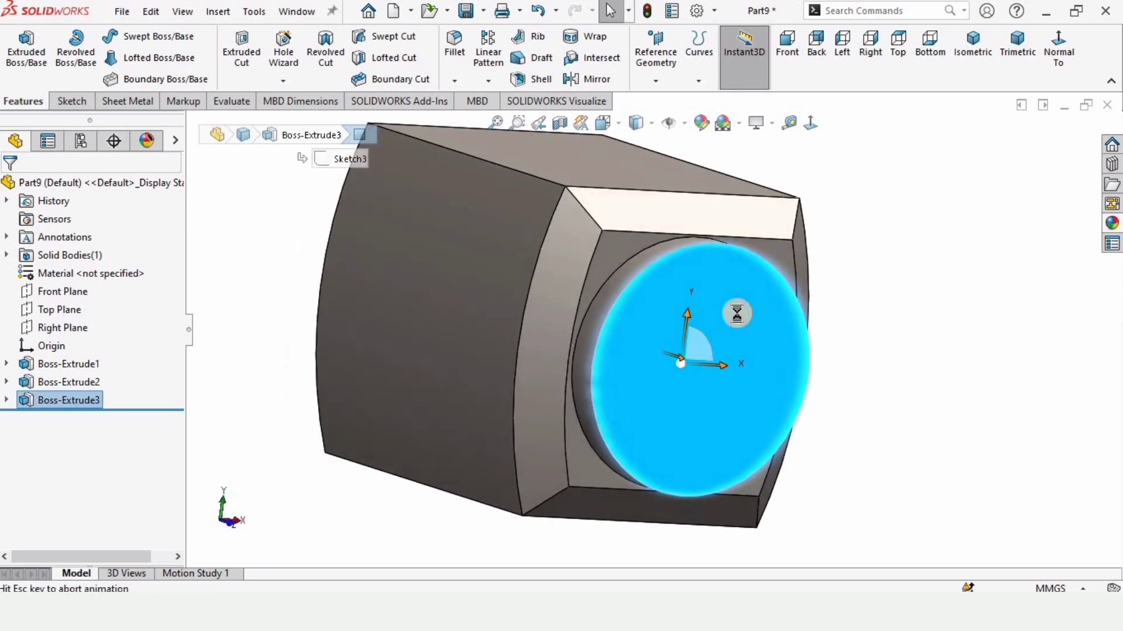
left_click(138, 38)
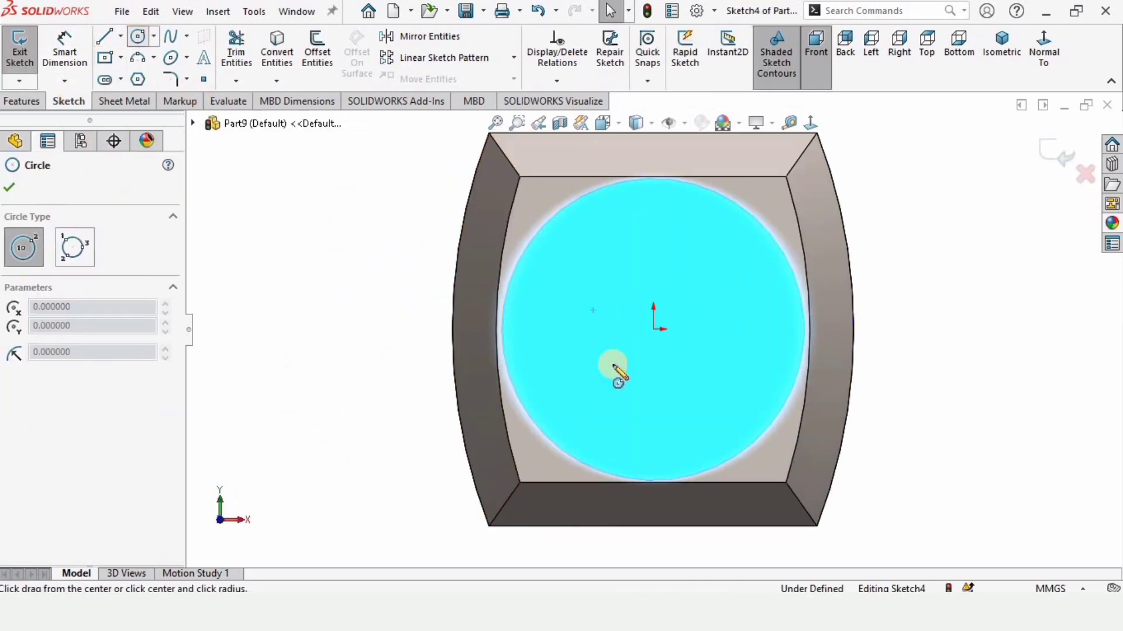
left_click(653, 329)
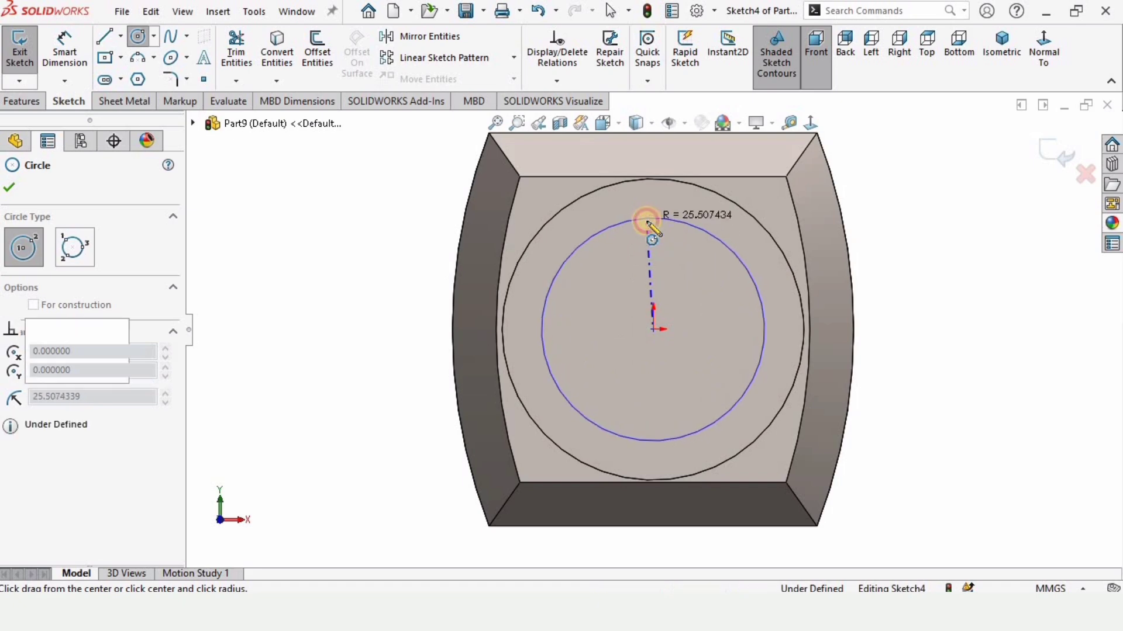
left_click(647, 219)
- Dimension the new circle's diameter to 62 mm
left_click(65, 58)
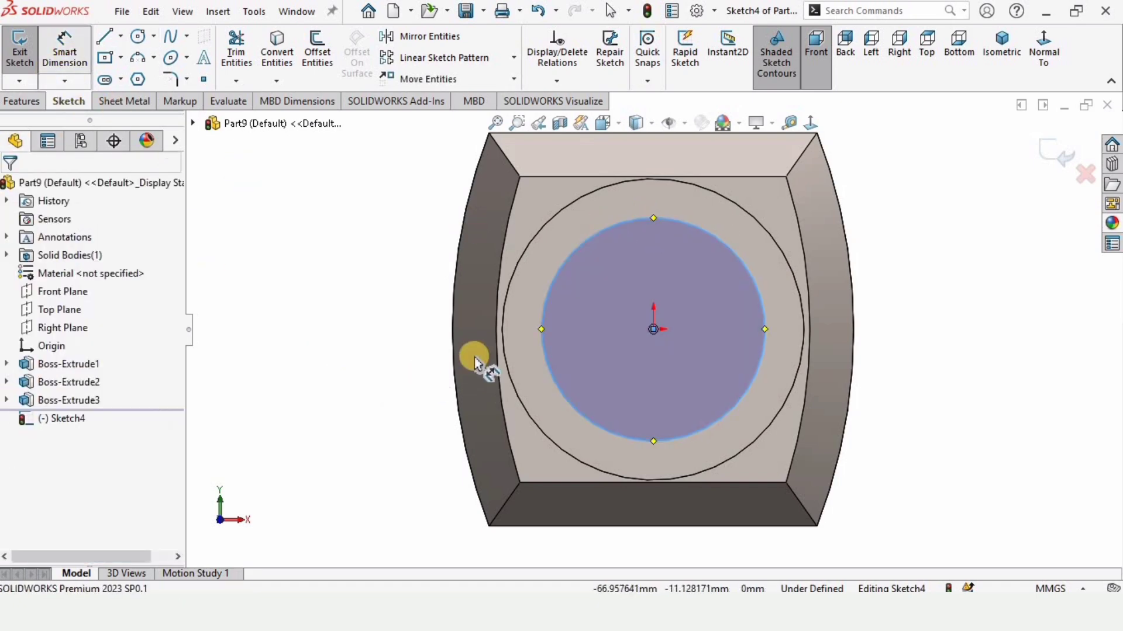
left_click(549, 288)
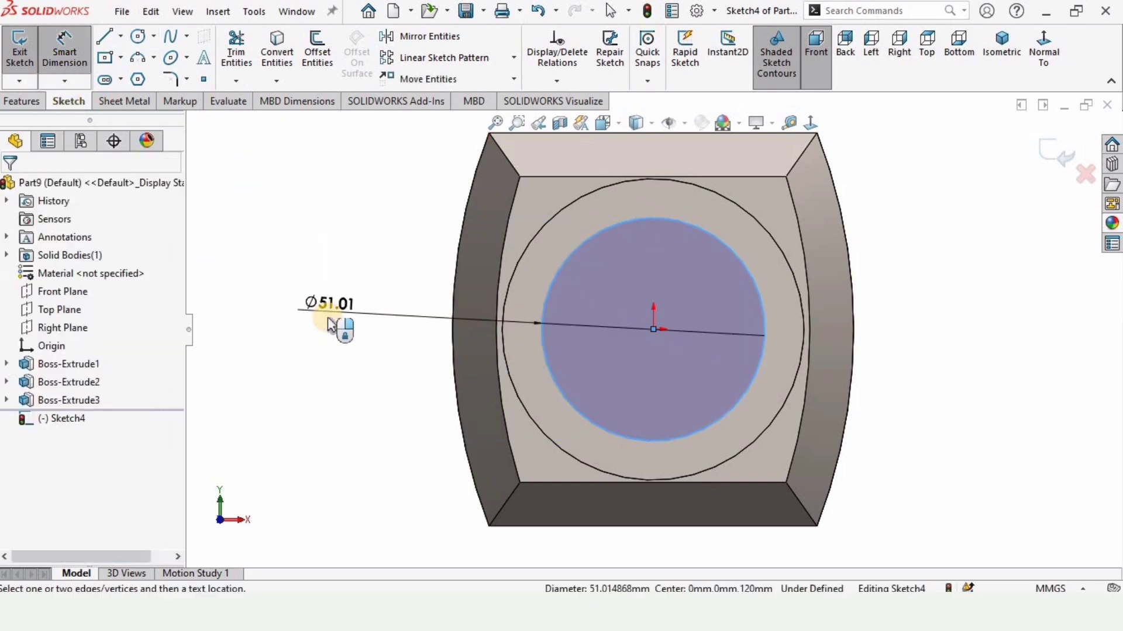
left_click(329, 324)
type("60")
key("Return")
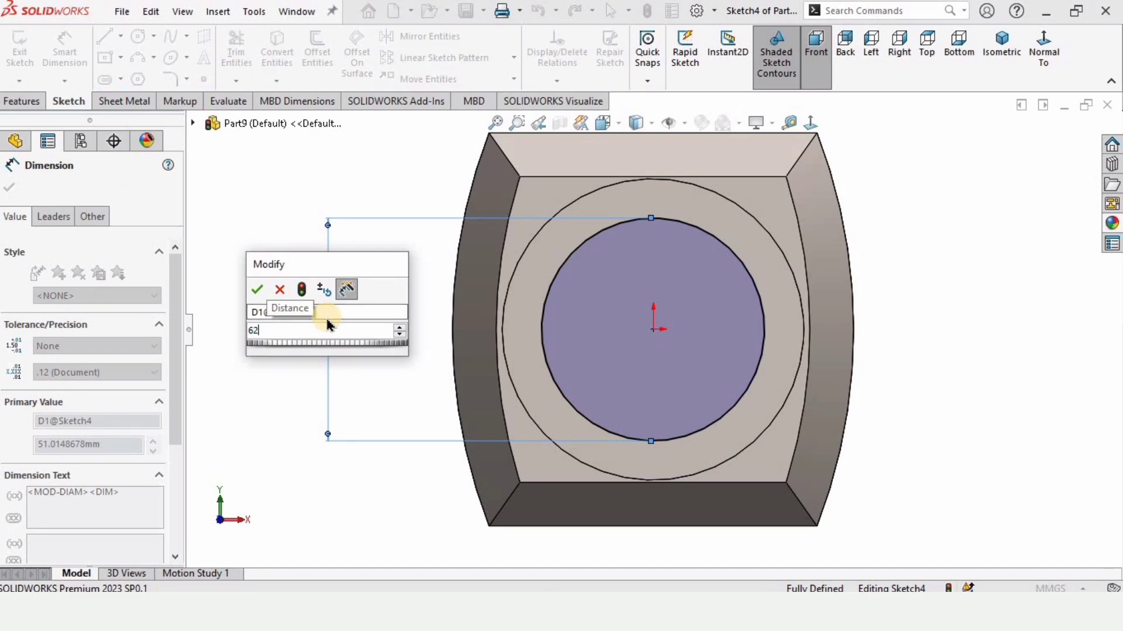
- Extrude the 62 mm circle as a boss with a blind depth of 30 mm
left_click(26, 102)
left_click(52, 65)
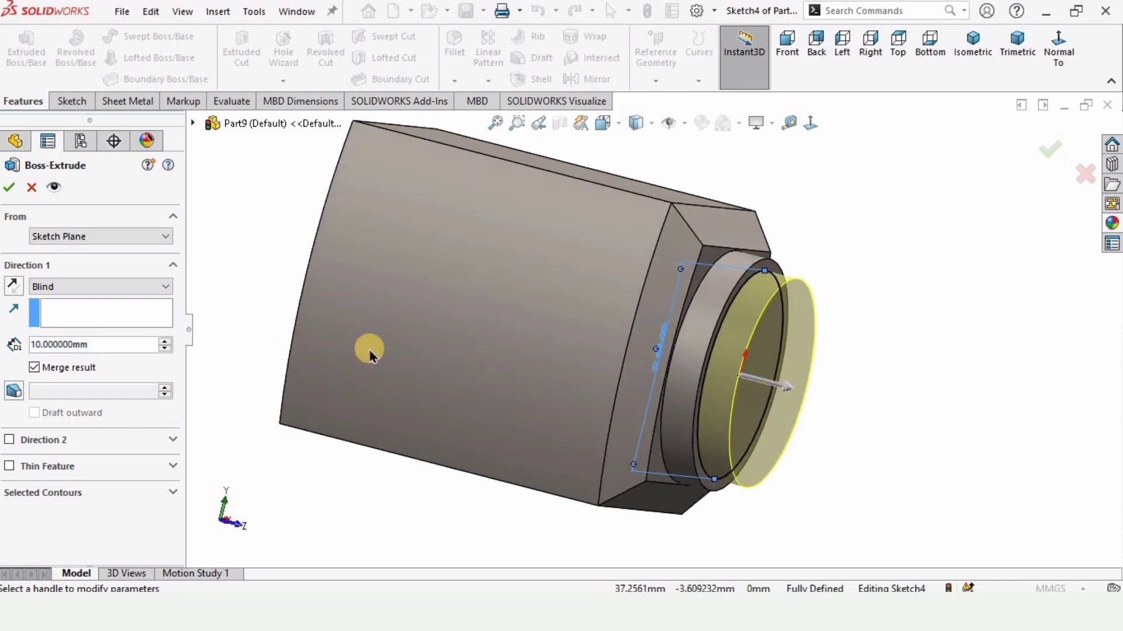
left_click(168, 342)
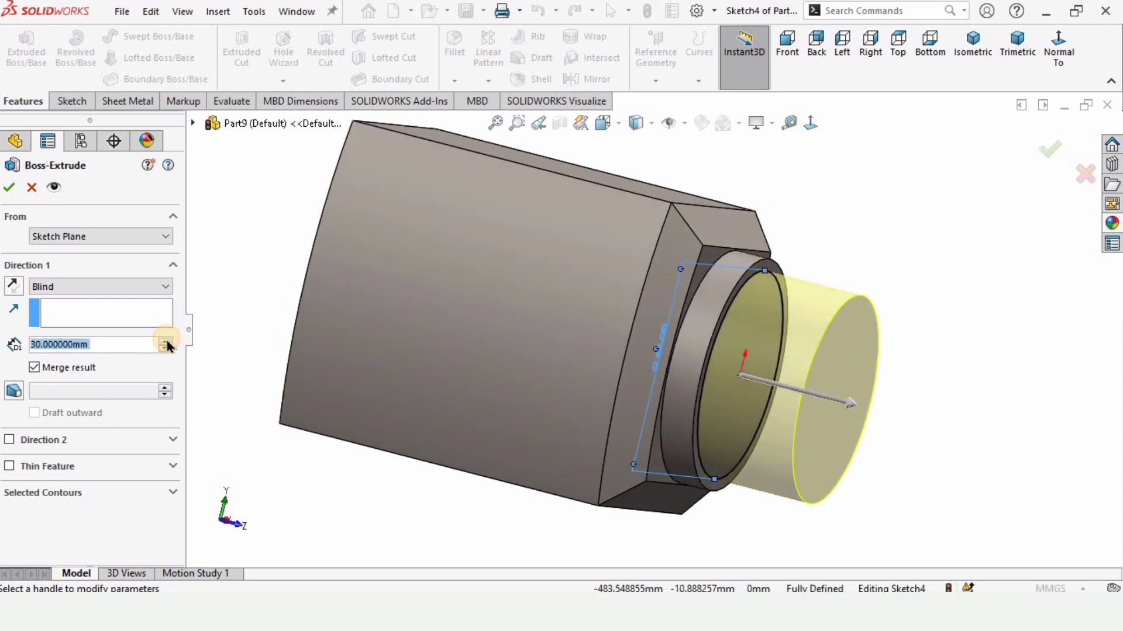
left_click(7, 189)
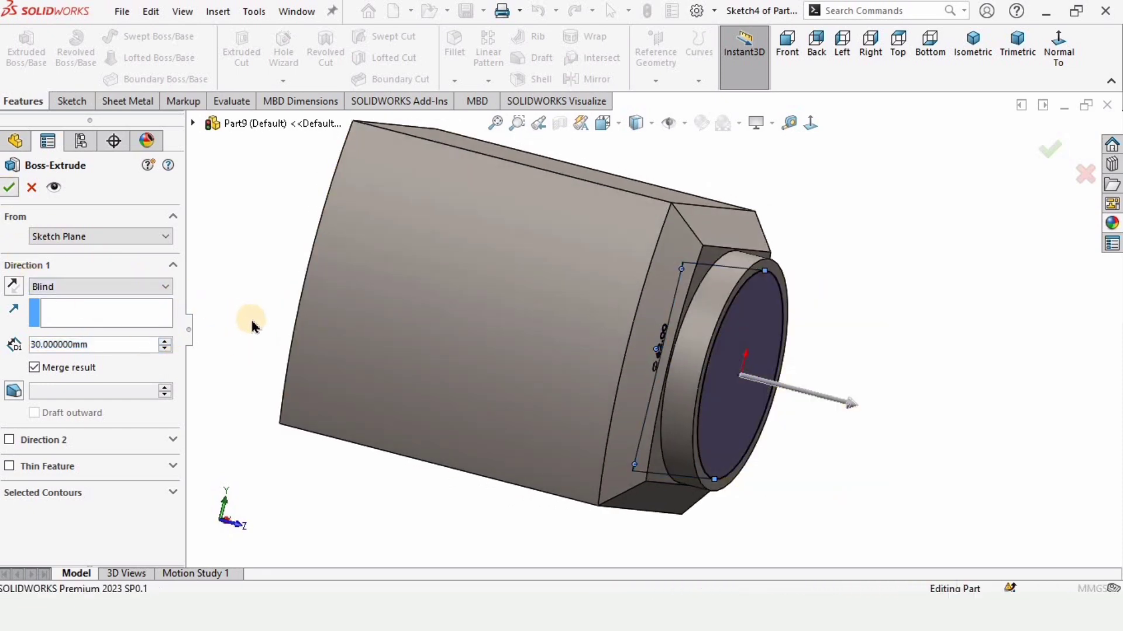
- Sketch a centerline about 21.6 mm long from the origin along X on the 62 mm cylinder's end face
scroll(695, 345, "up", 2)
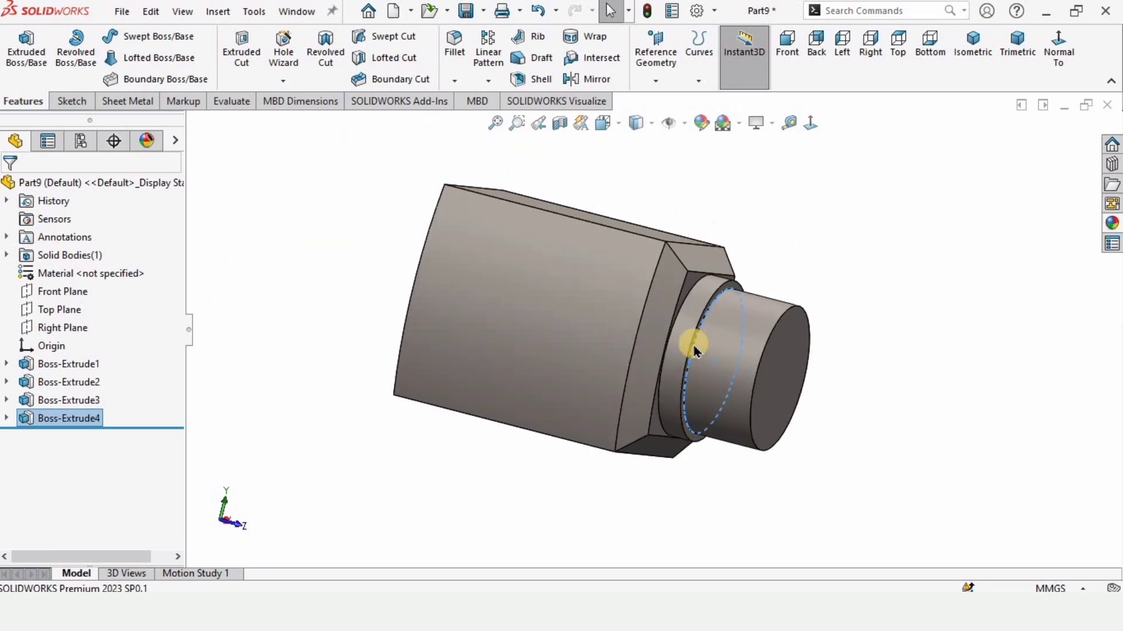
middle_click_drag(638, 355, 838, 321)
left_click(838, 321)
scroll(770, 381, "down", 2)
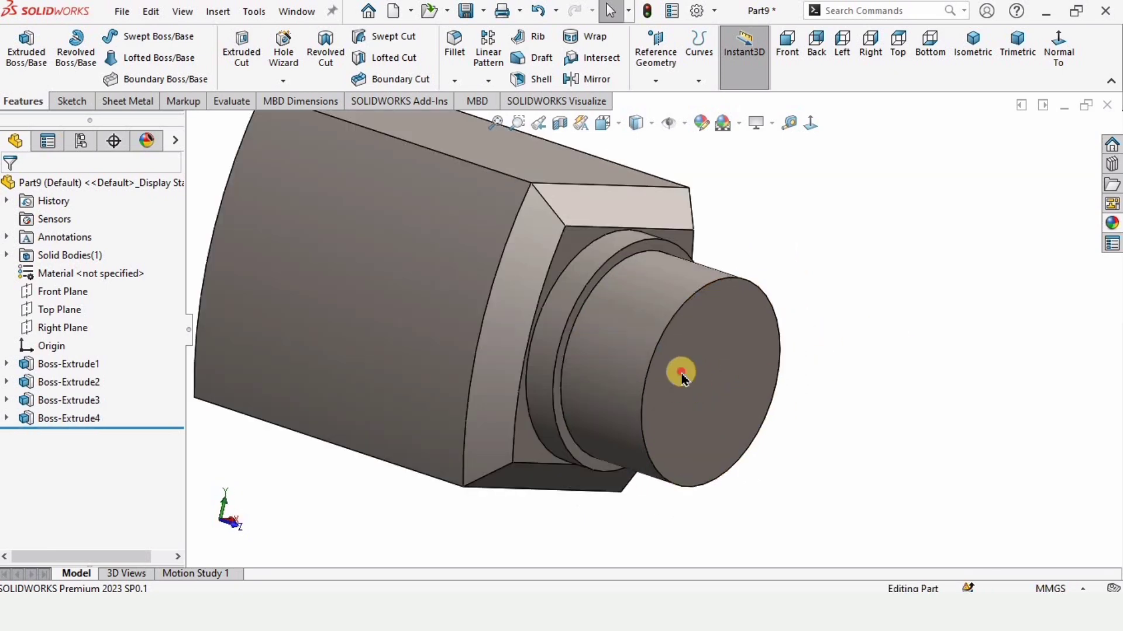
left_click(681, 373)
left_click(758, 322)
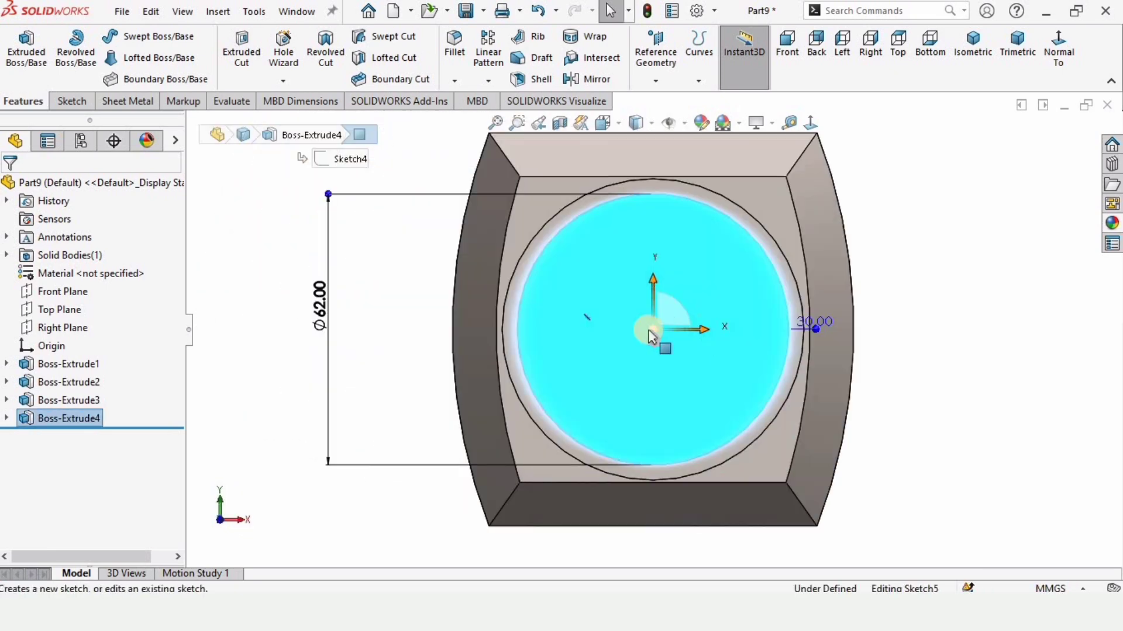
left_click(121, 41)
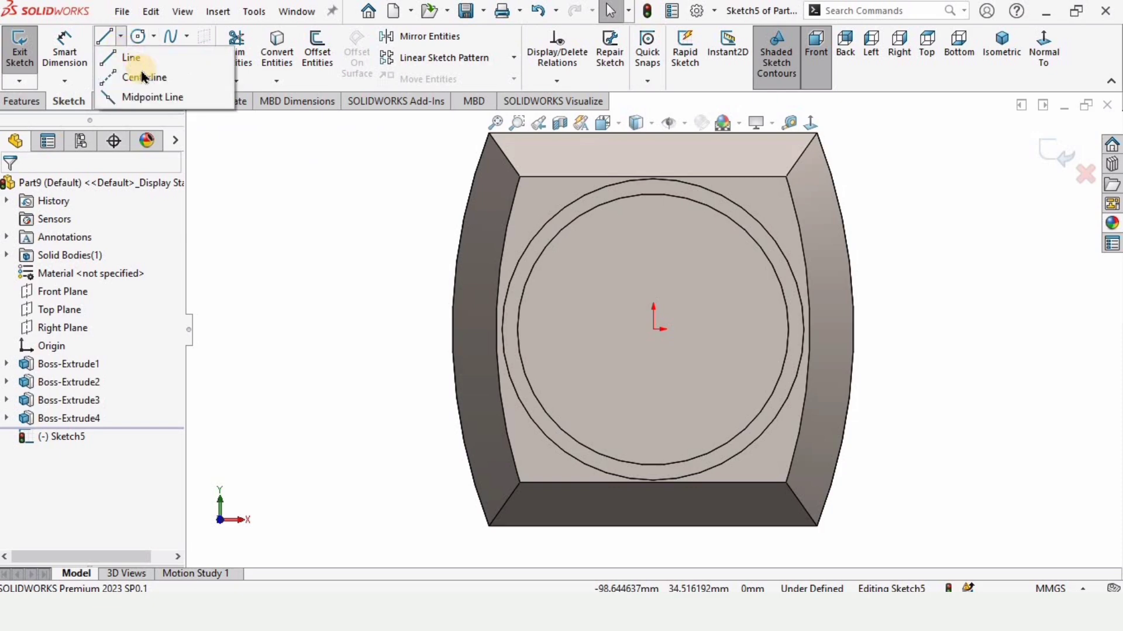
left_click(146, 75)
scroll(636, 342, "down", 3)
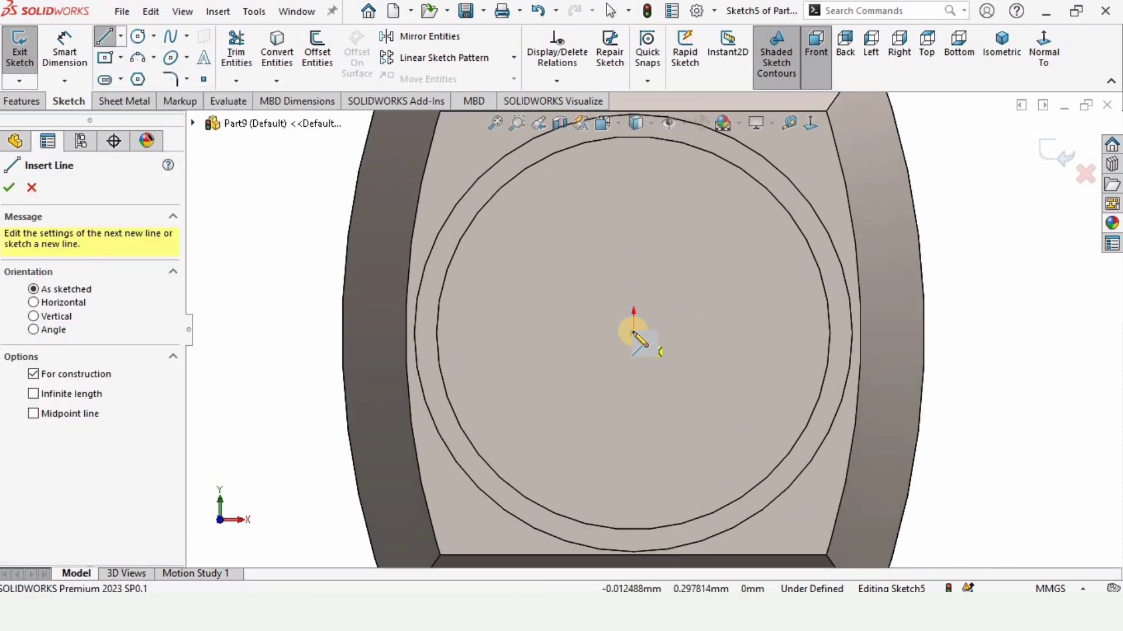
left_click(633, 333)
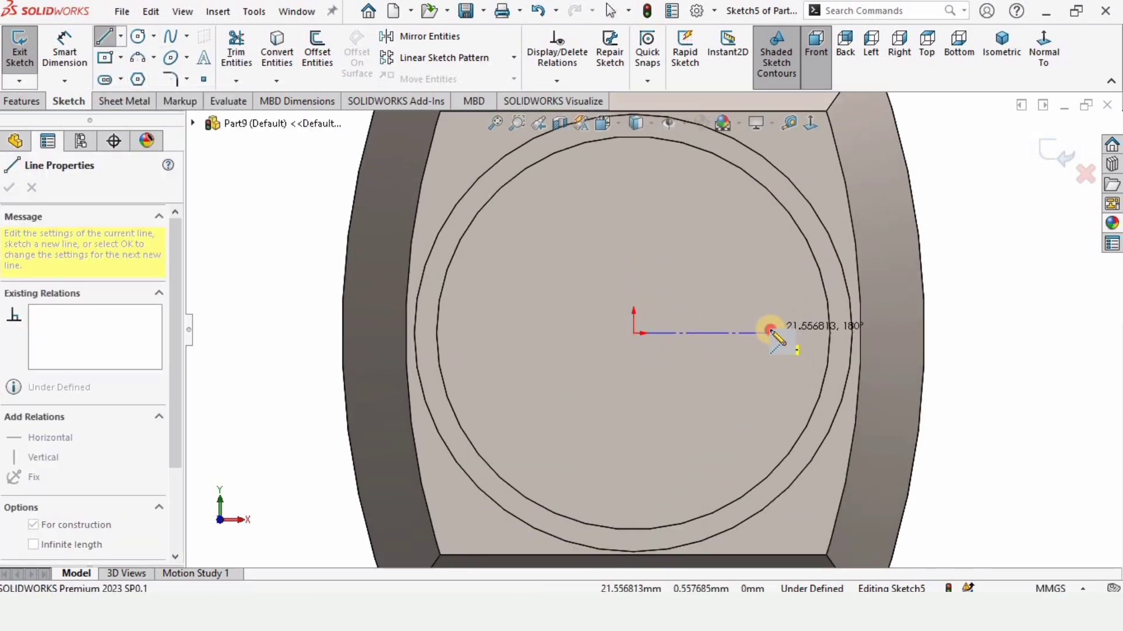
left_click(770, 333)
key("Escape")
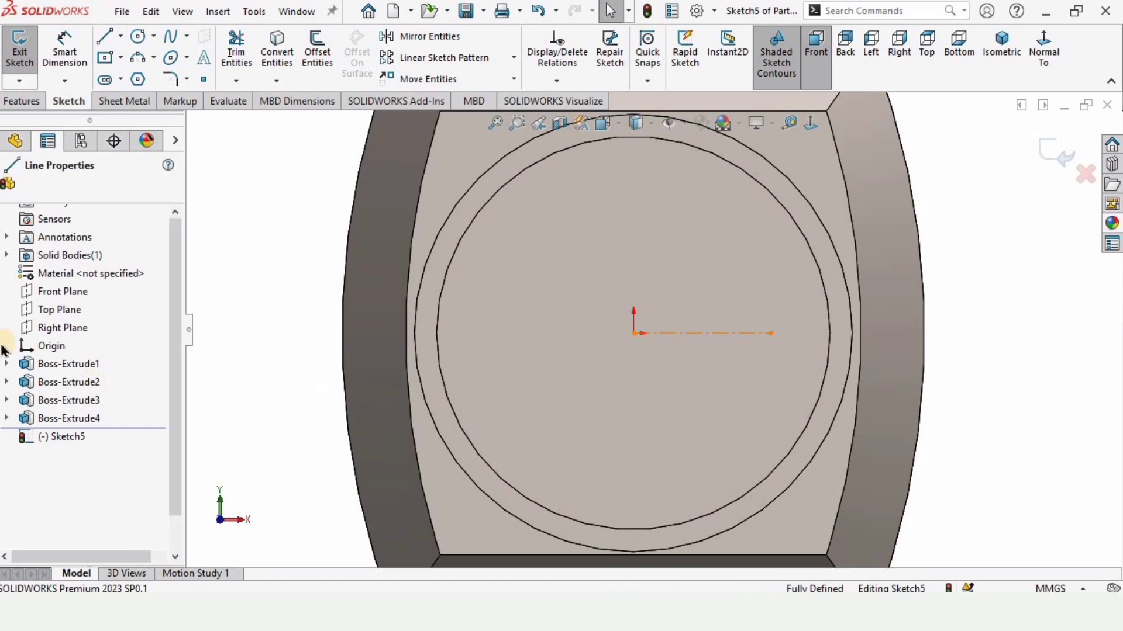
- Add a Horizontal relation to the centerline and dimension its length to 27 mm
left_click(45, 361)
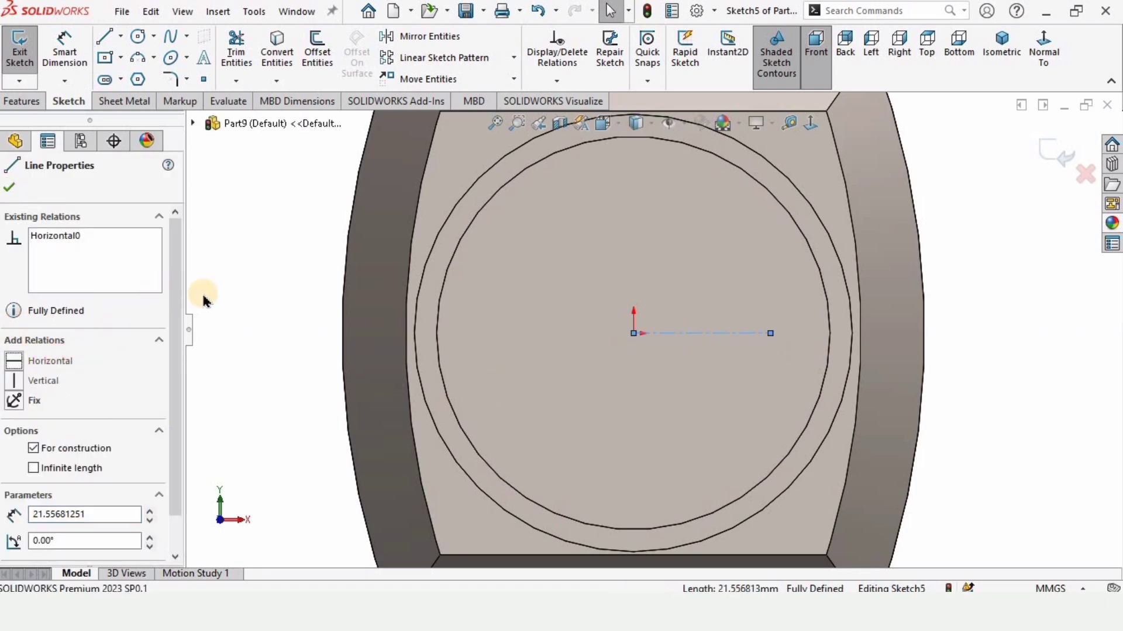
left_click(267, 292)
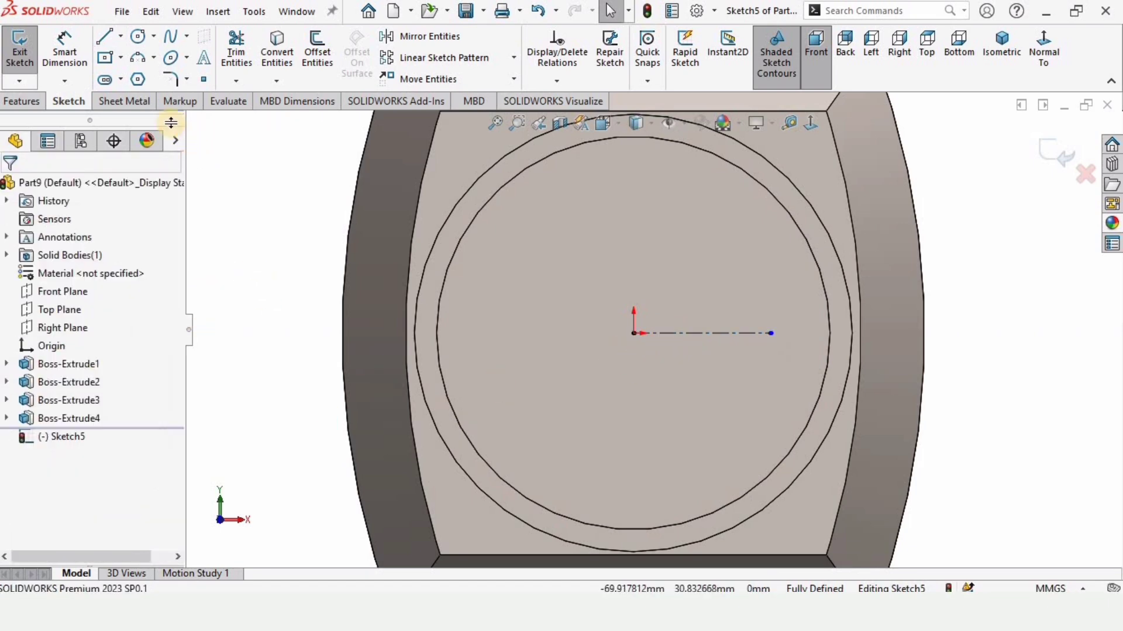
left_click(138, 38)
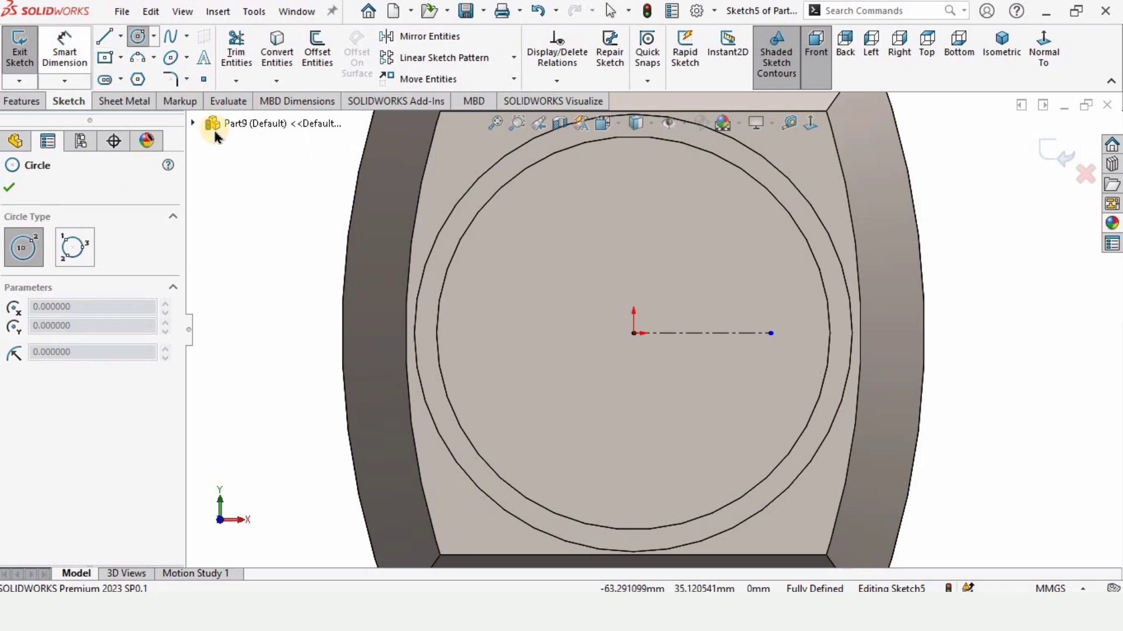
left_click(64, 47)
left_click(704, 334)
left_click(706, 381)
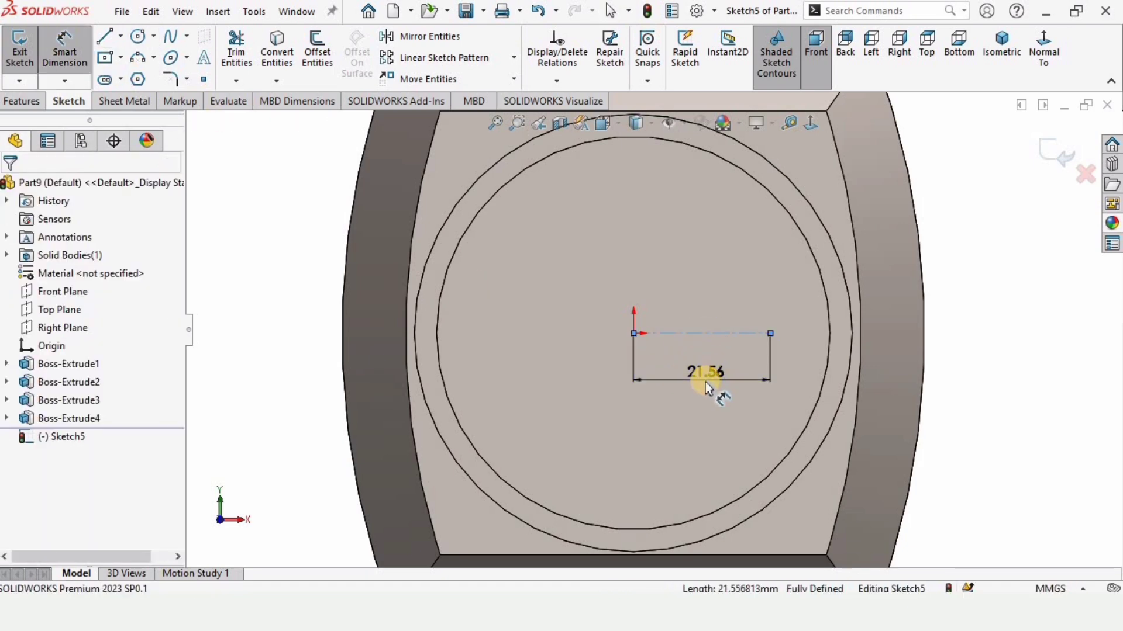
type("27")
key("Return")
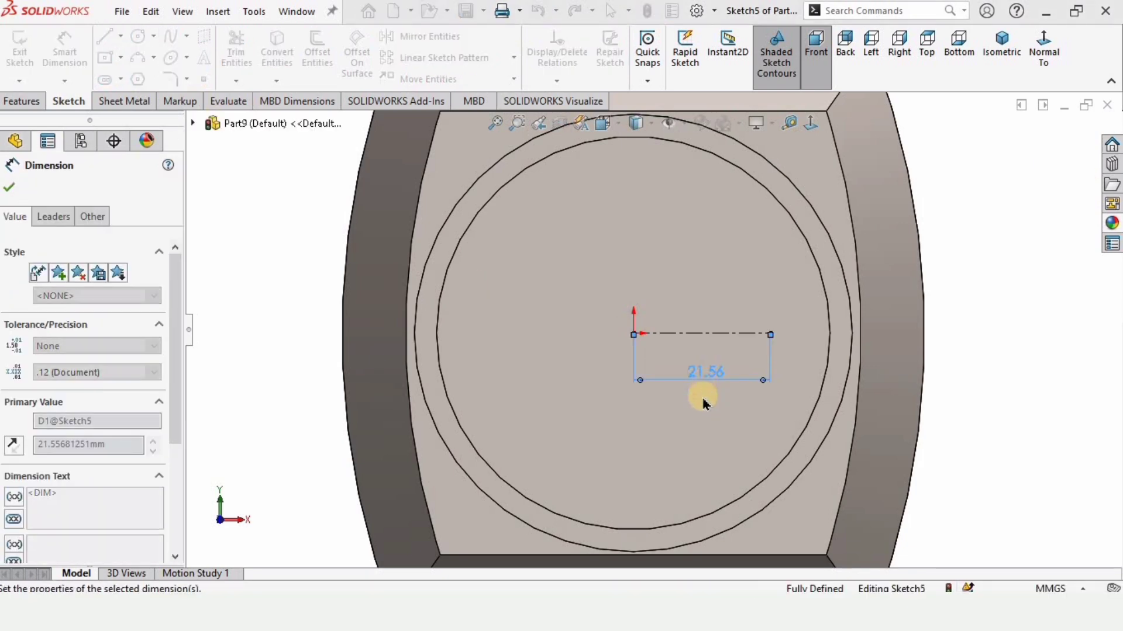
- Sketch a small circle about 5 mm in diameter centred on the centerline's outer endpoint
left_click(138, 38)
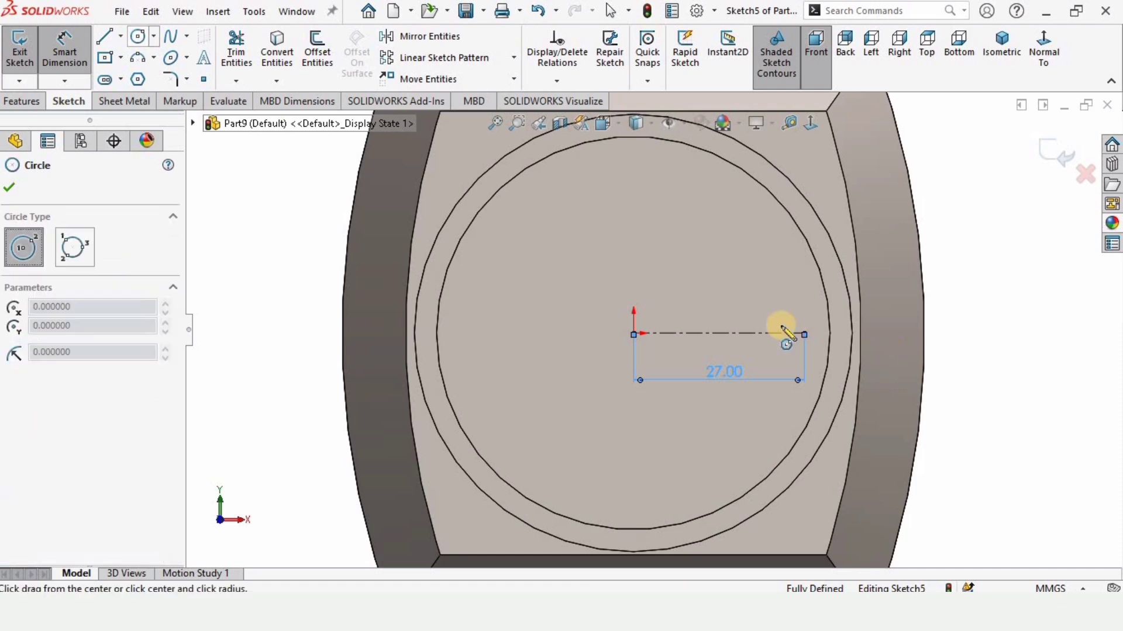
scroll(789, 326, "down", 2)
left_click_drag(808, 339, 808, 316)
- Dimension the small circle's diameter to 4 mm
left_click(65, 48)
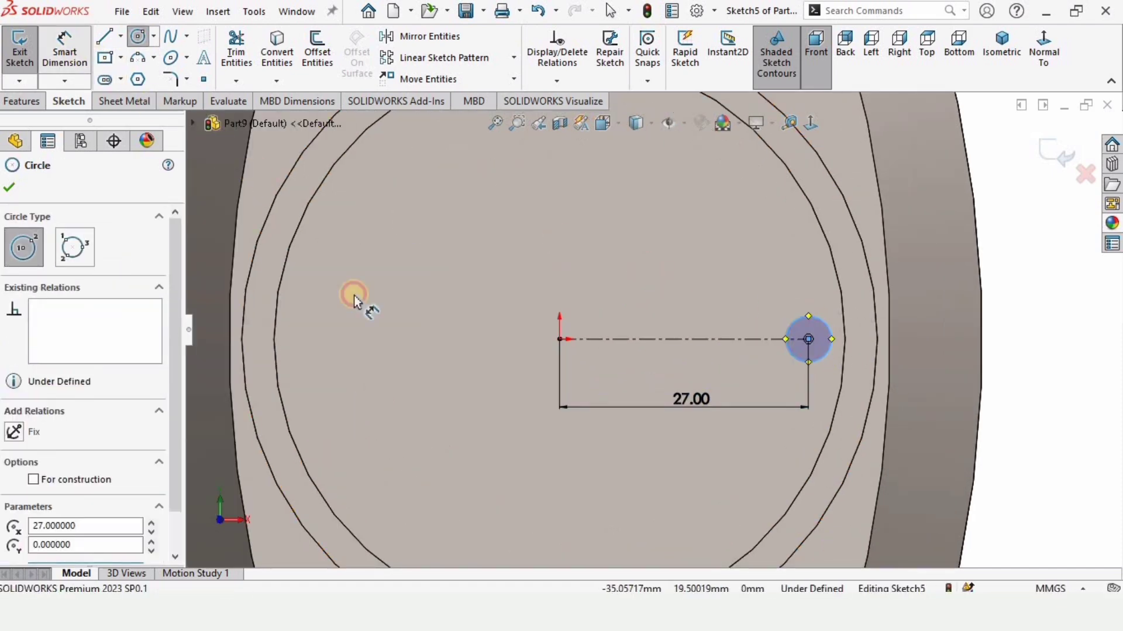
left_click(792, 358)
left_click(742, 252)
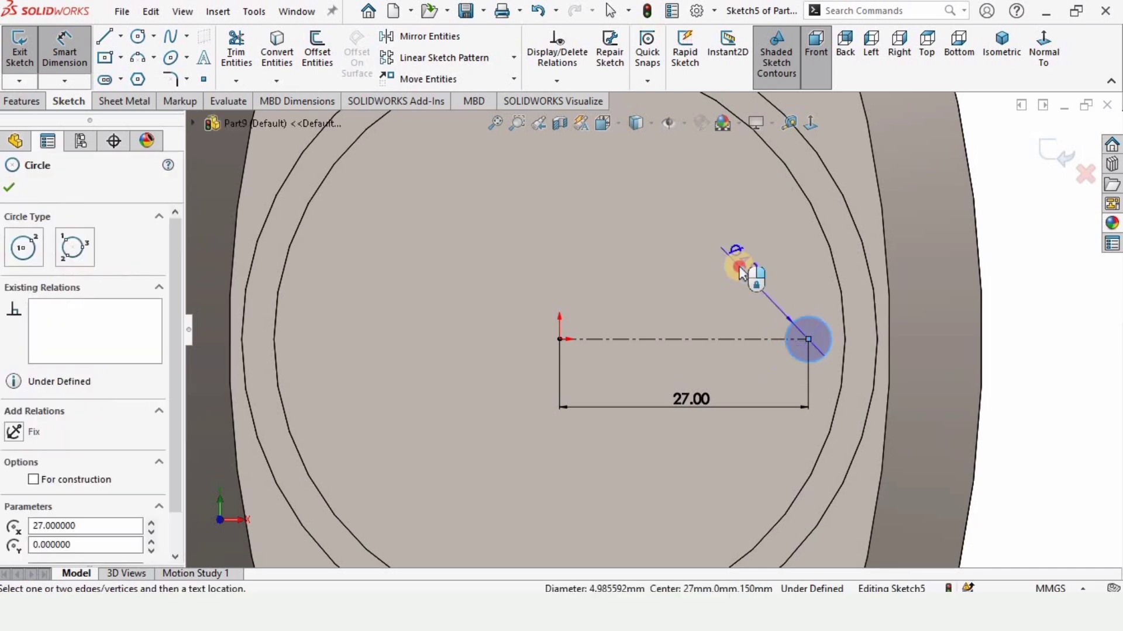
type("6")
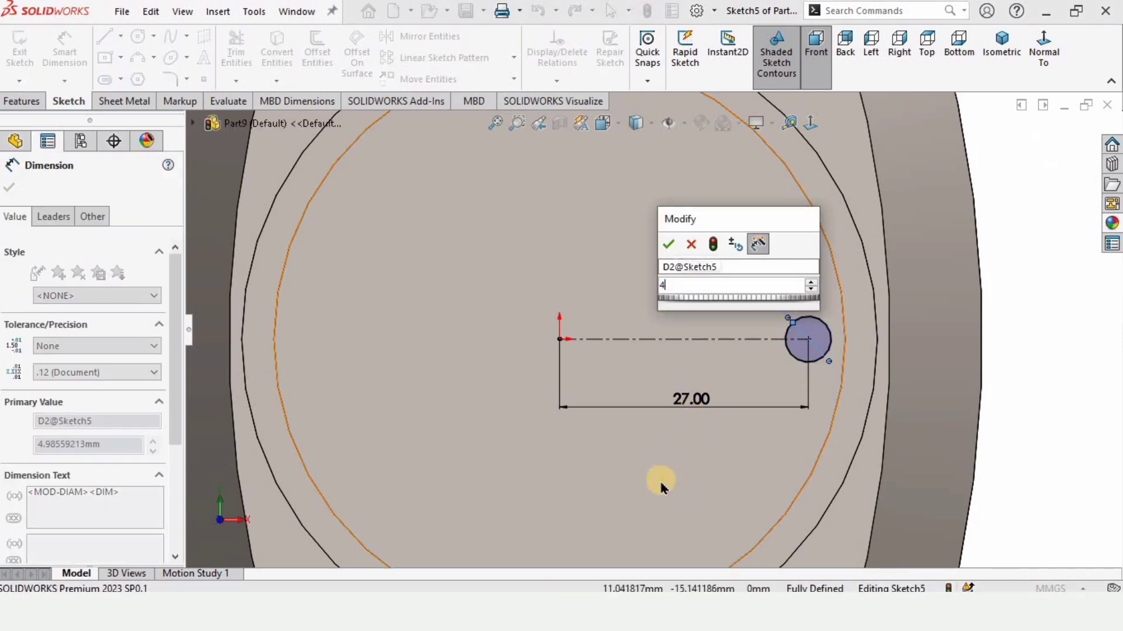
key("Return")
left_click(9, 187)
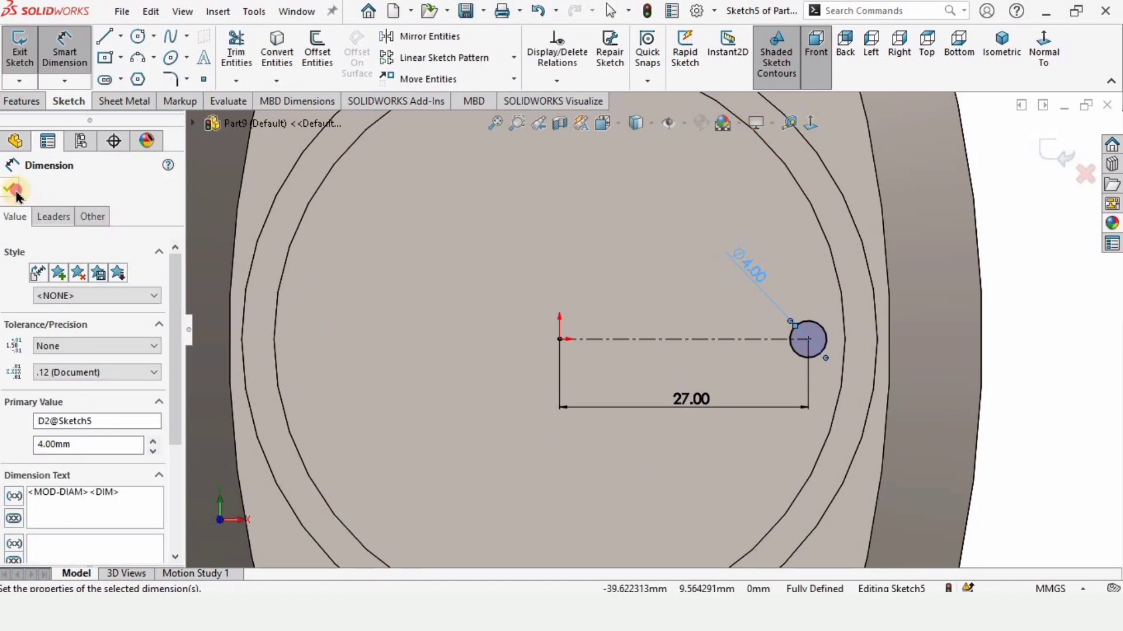
- Cut the 4 mm circle into the cylinder's end face with a blind depth of 5 mm
left_click(23, 103)
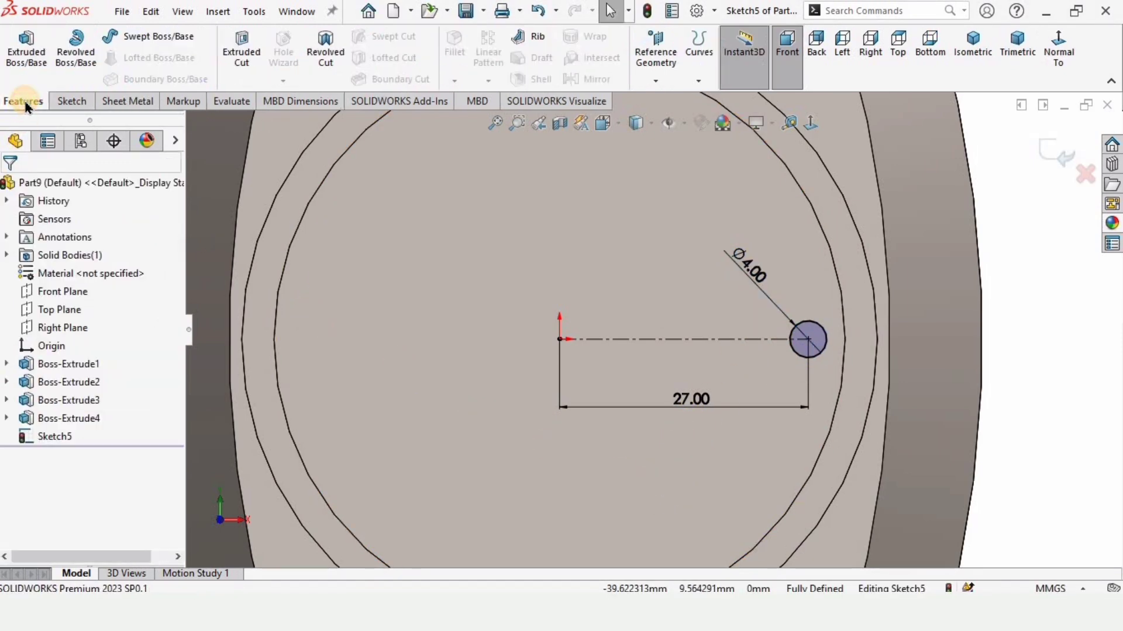
left_click(233, 70)
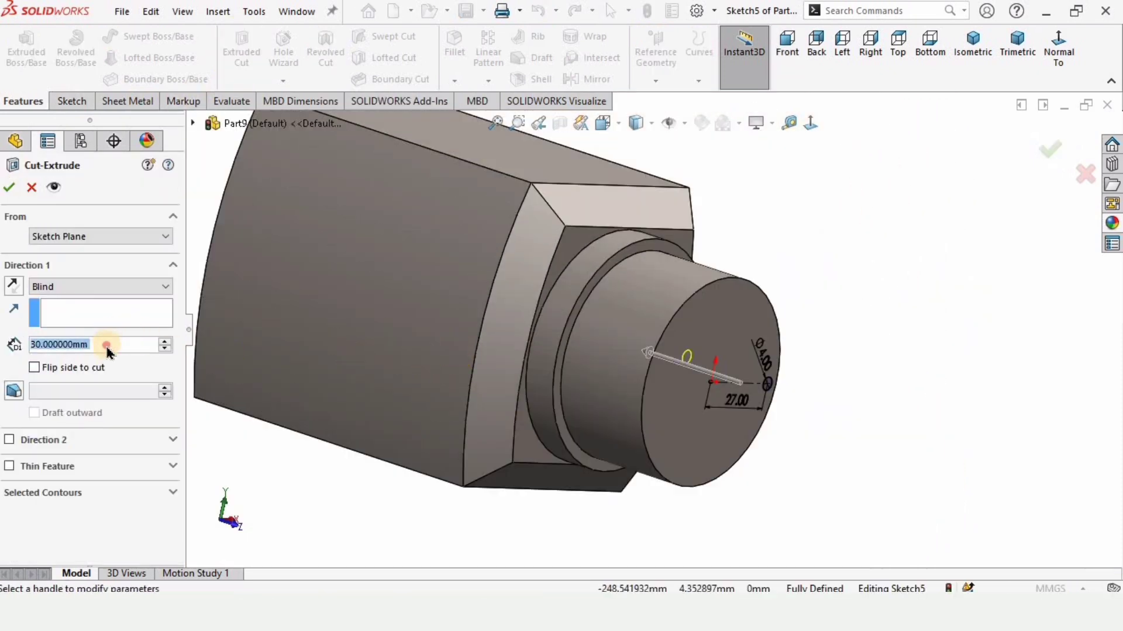
type("5")
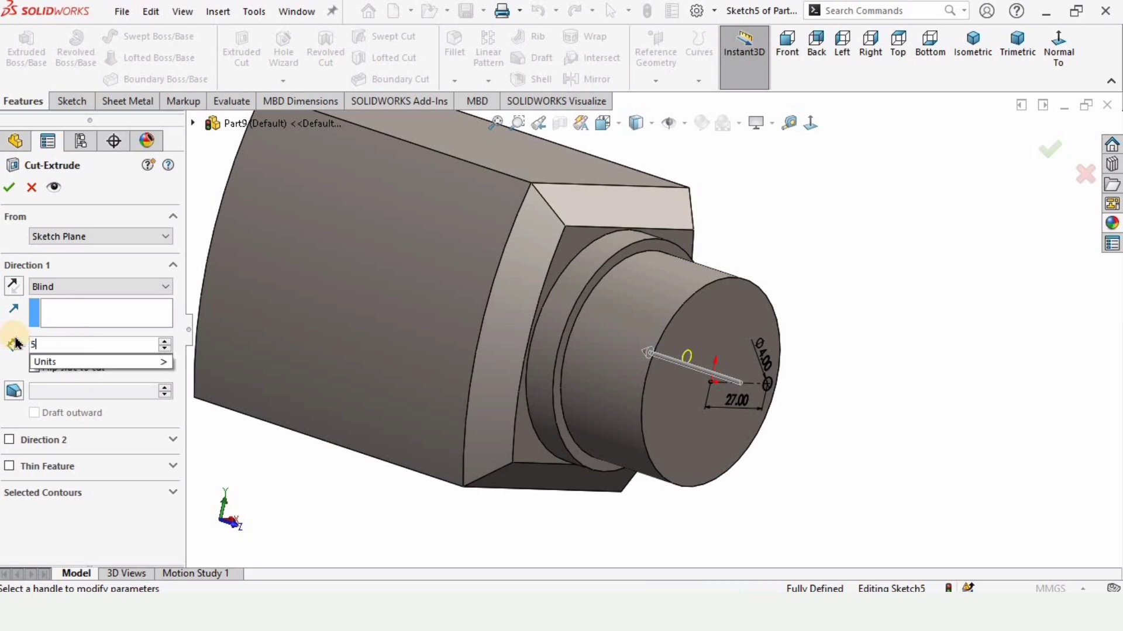
key("Return")
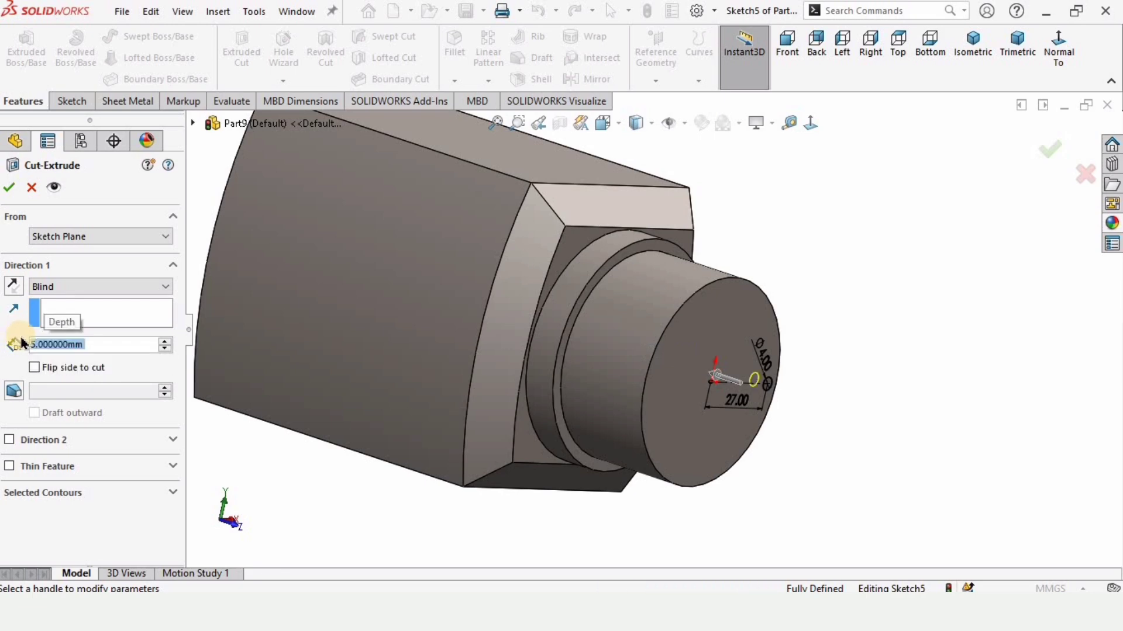
left_click(9, 188)
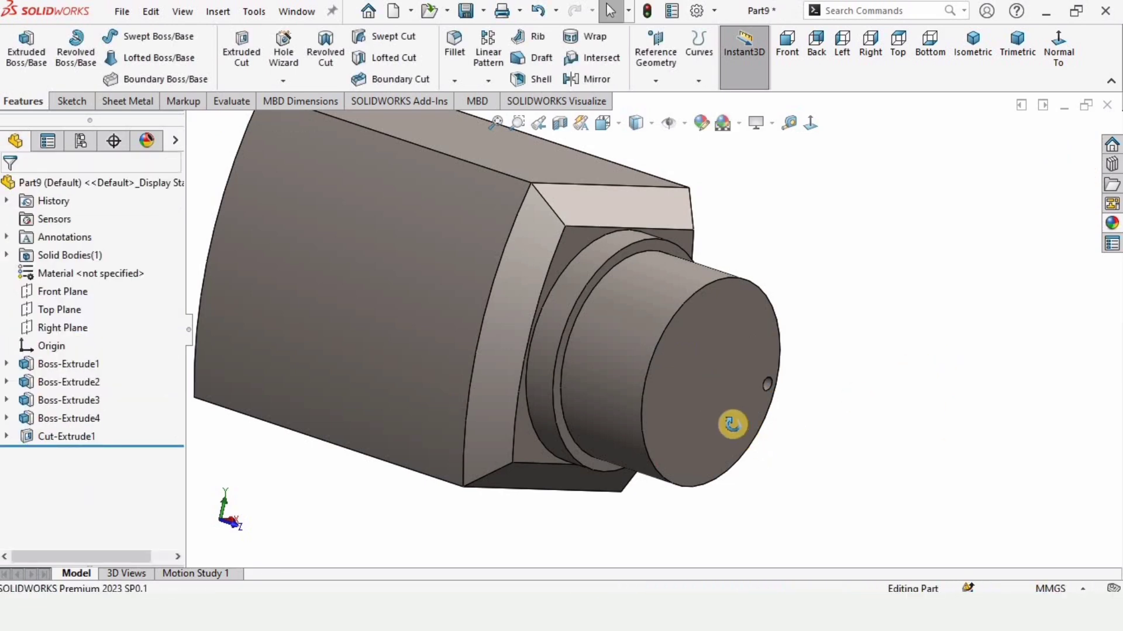
middle_click_drag(732, 424, 685, 310)
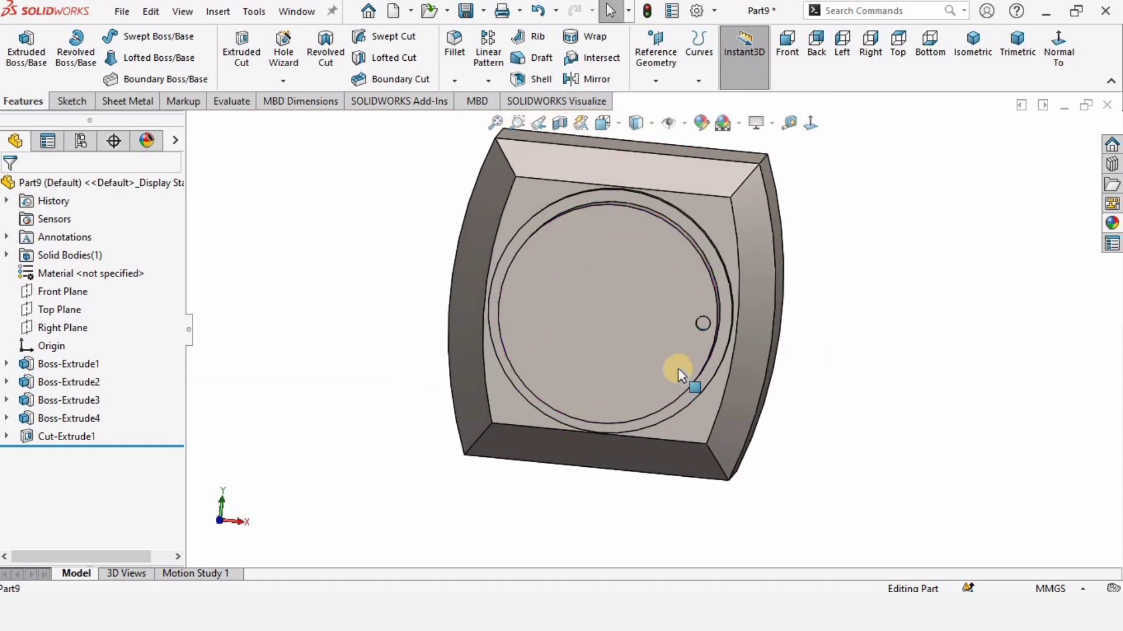
- Start a circular pattern using the circular edge at the base of the front cylinder as its rotation axis
left_click(490, 81)
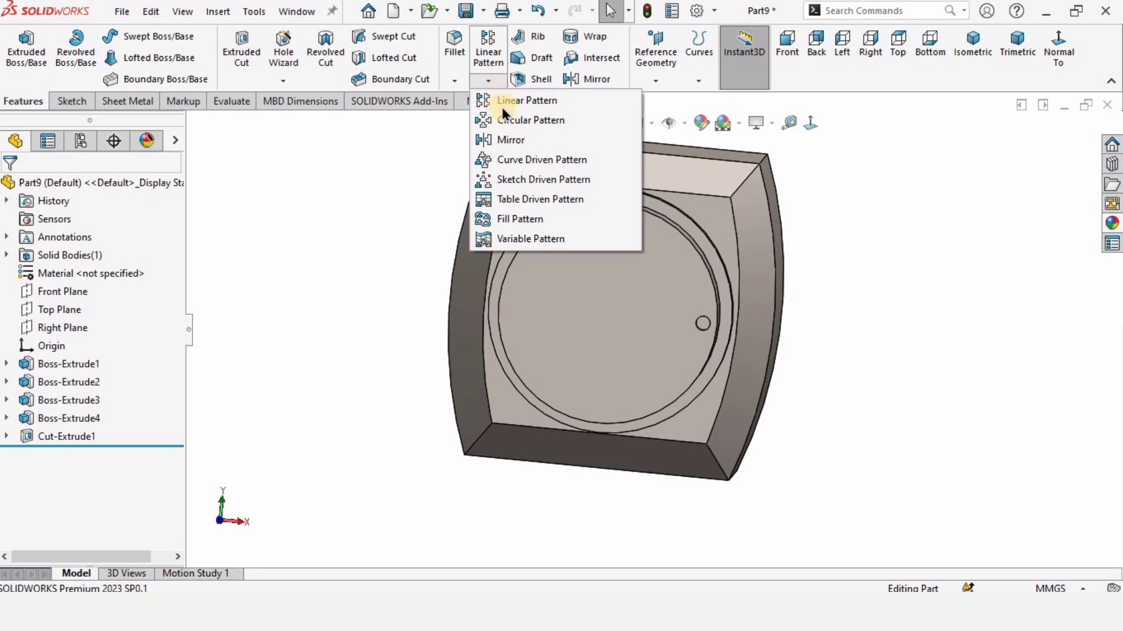
left_click(525, 121)
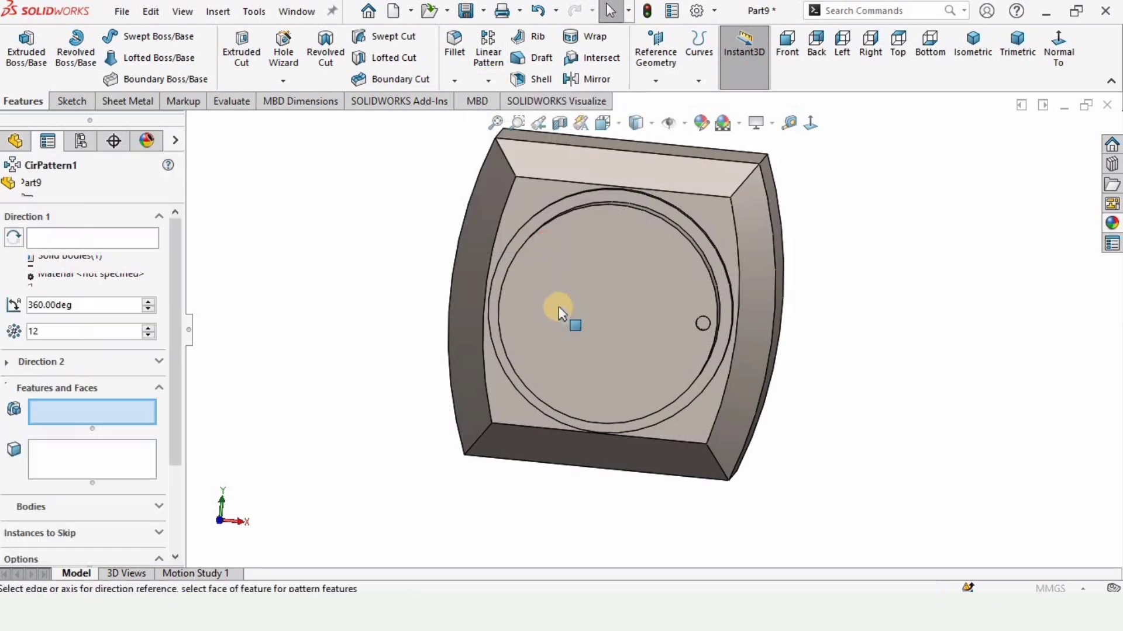
left_click(57, 240)
scroll(532, 295, "down", 5)
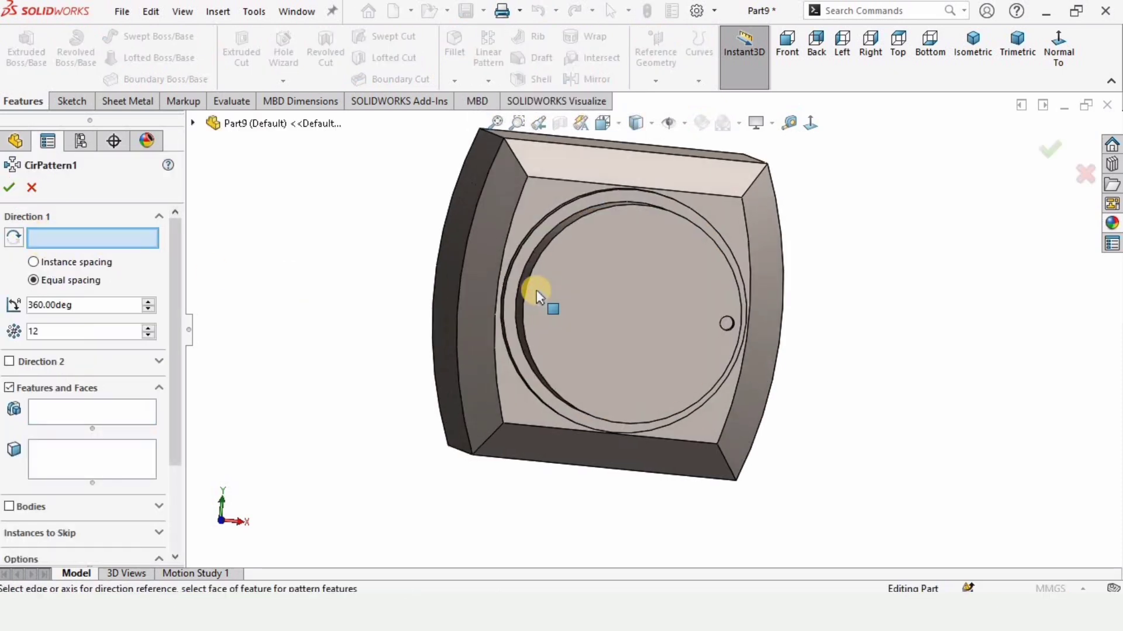
left_click(578, 222)
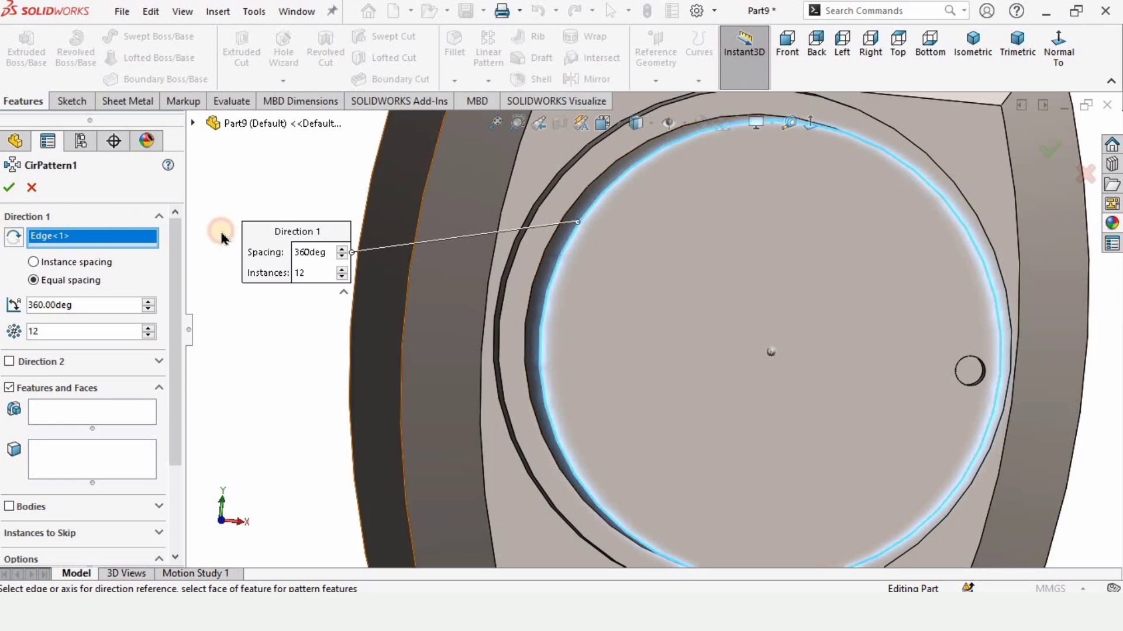
key("Delete")
middle_click_drag(508, 224, 518, 230)
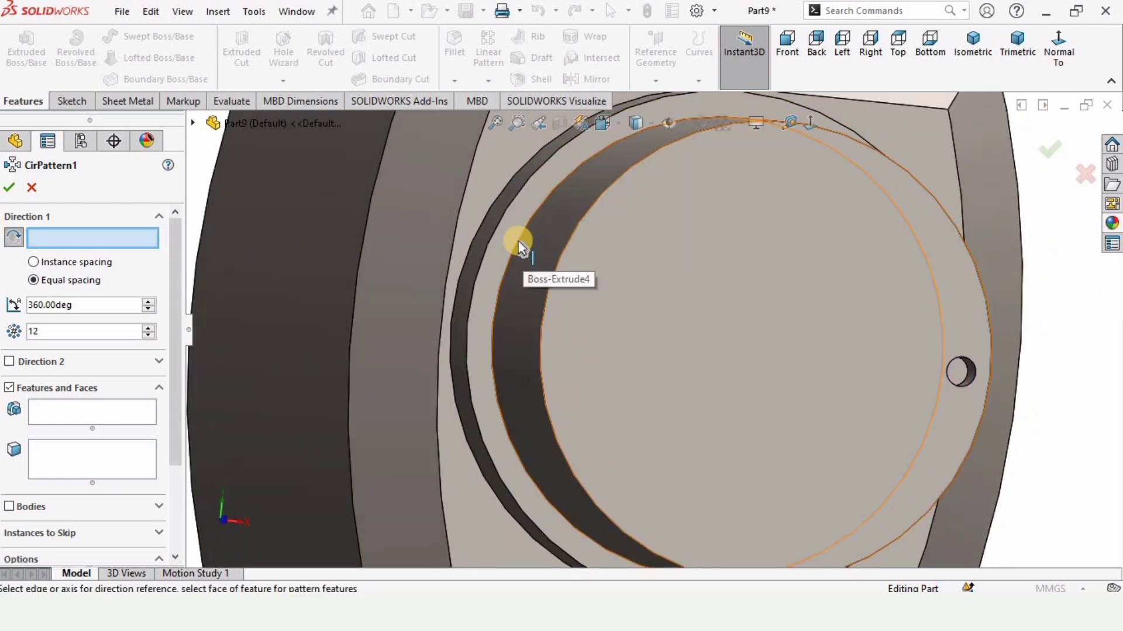
left_click(519, 243)
scroll(746, 358, "up", 3)
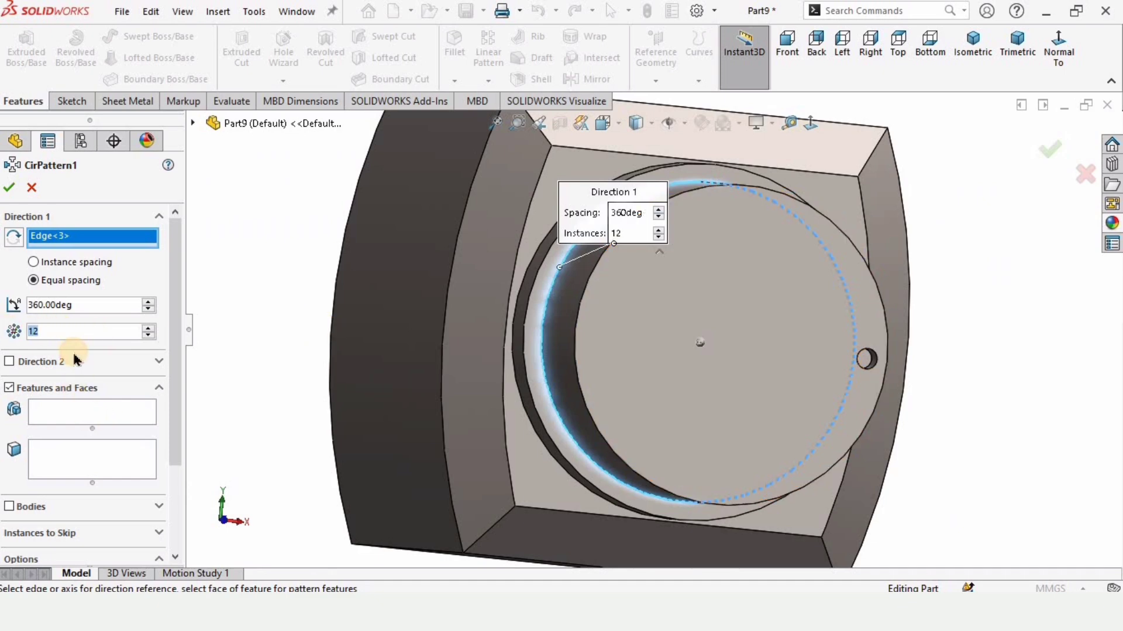
- Set the pattern to 5 instances and choose the 4 mm hole cut as the feature to pattern
type("5")
left_click(77, 422)
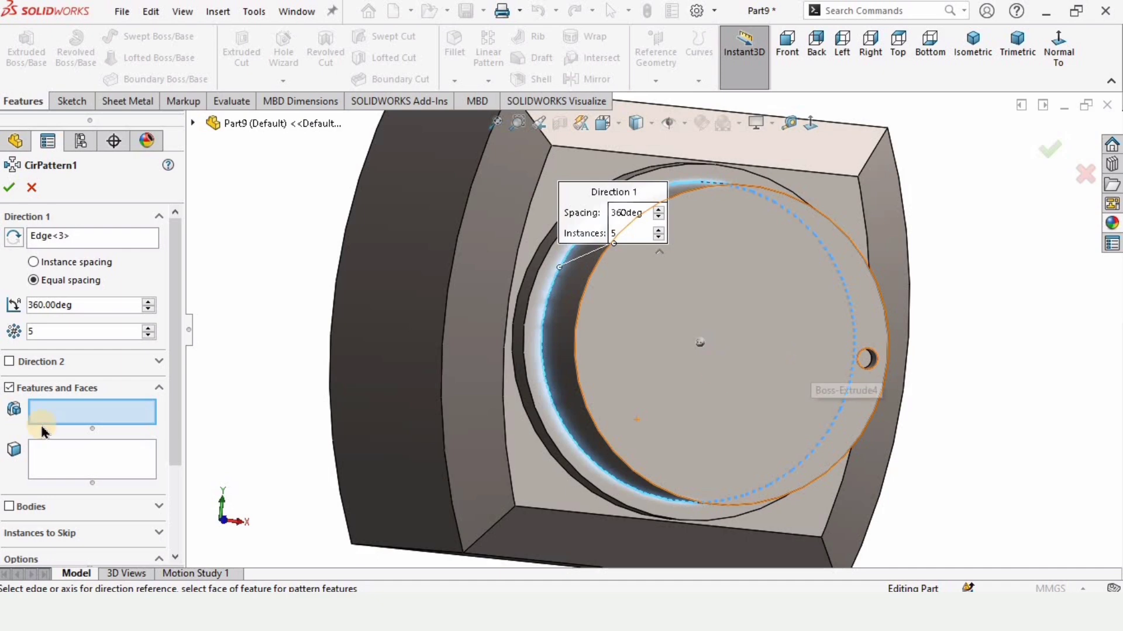
scroll(859, 363, "down", 3)
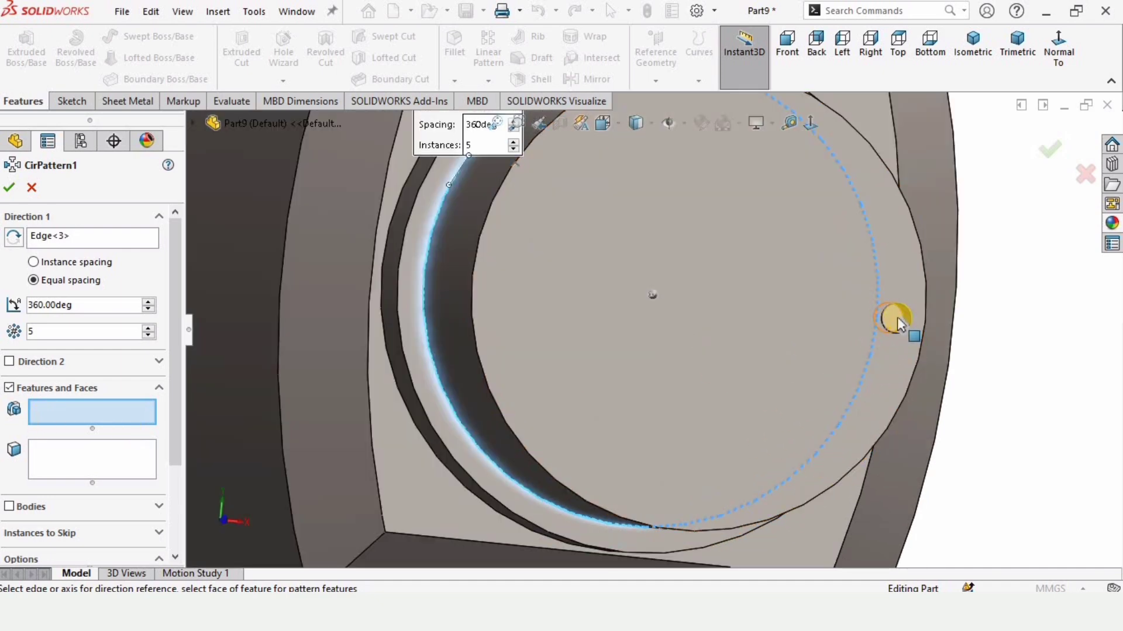
scroll(895, 318, "down", 4)
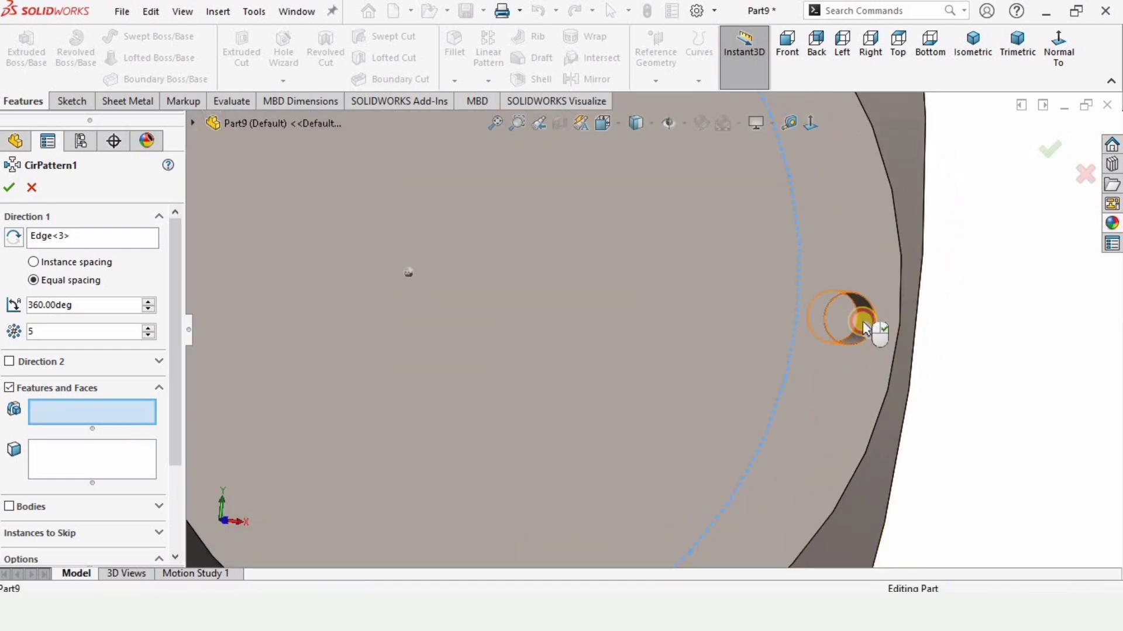
left_click(861, 321)
scroll(752, 331, "up", 5)
scroll(552, 308, "up", 1)
mouse_move(551, 308)
middle_mouse_down()
mouse_move(531, 320)
mouse_move(537, 299)
middle_mouse_up()
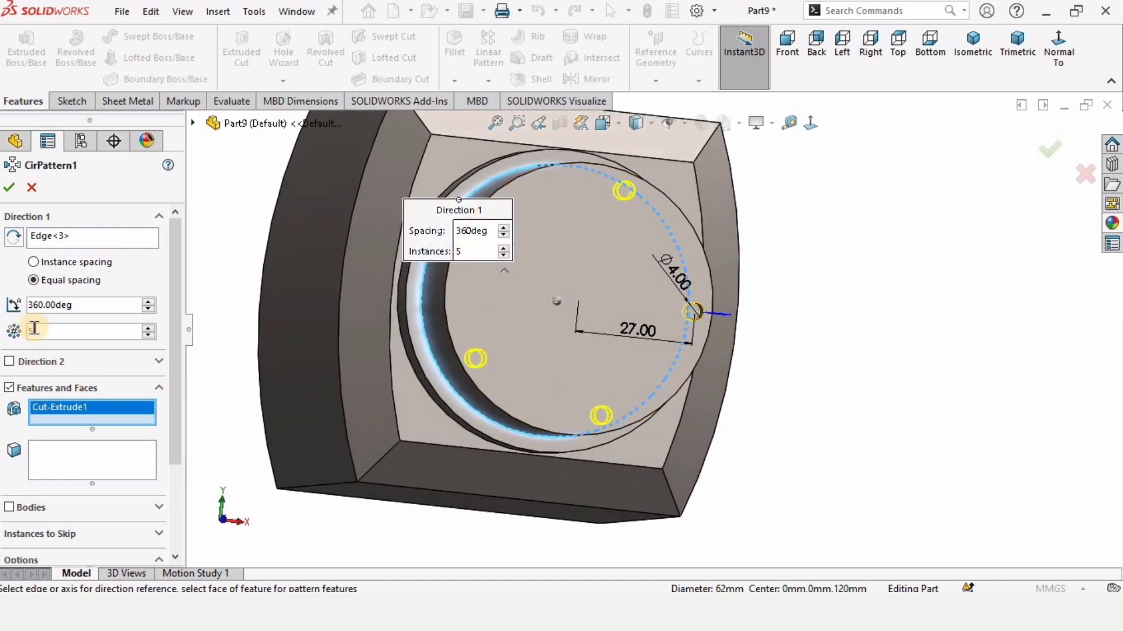
- Change the number of instances to 12 and complete the circular pattern of the hole
left_click(503, 250)
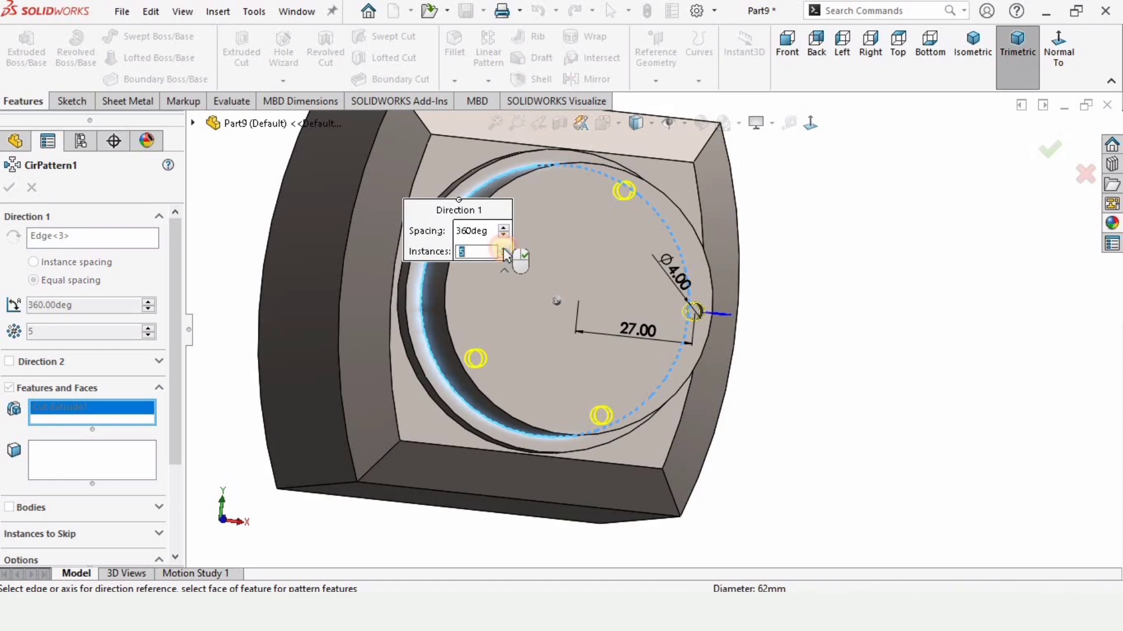
left_click(503, 248)
left_click(65, 331)
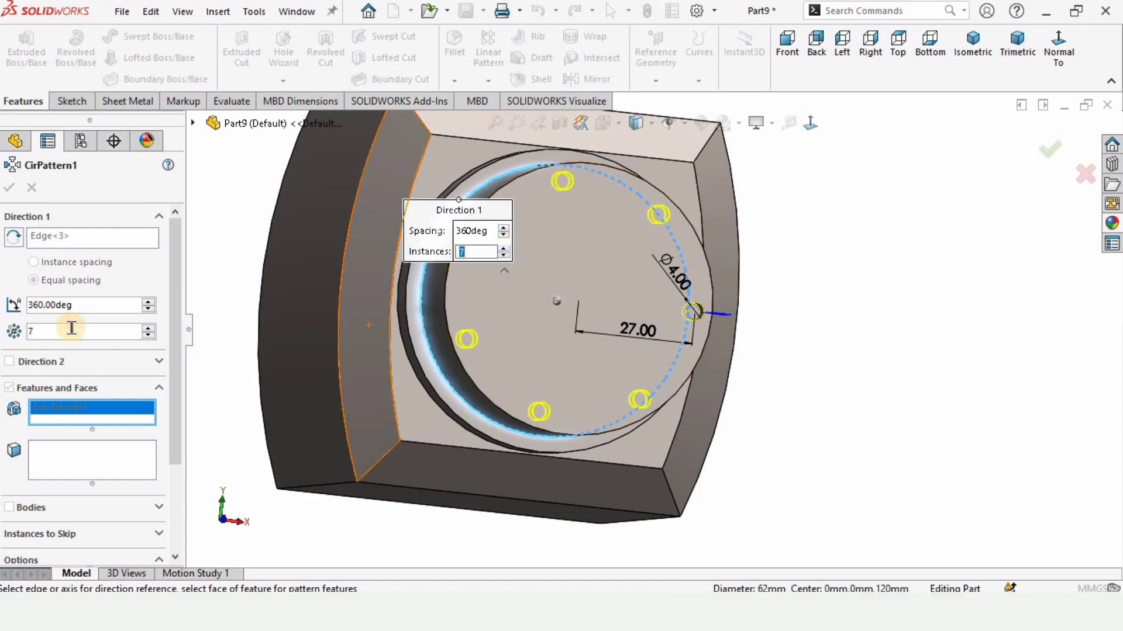
type("12")
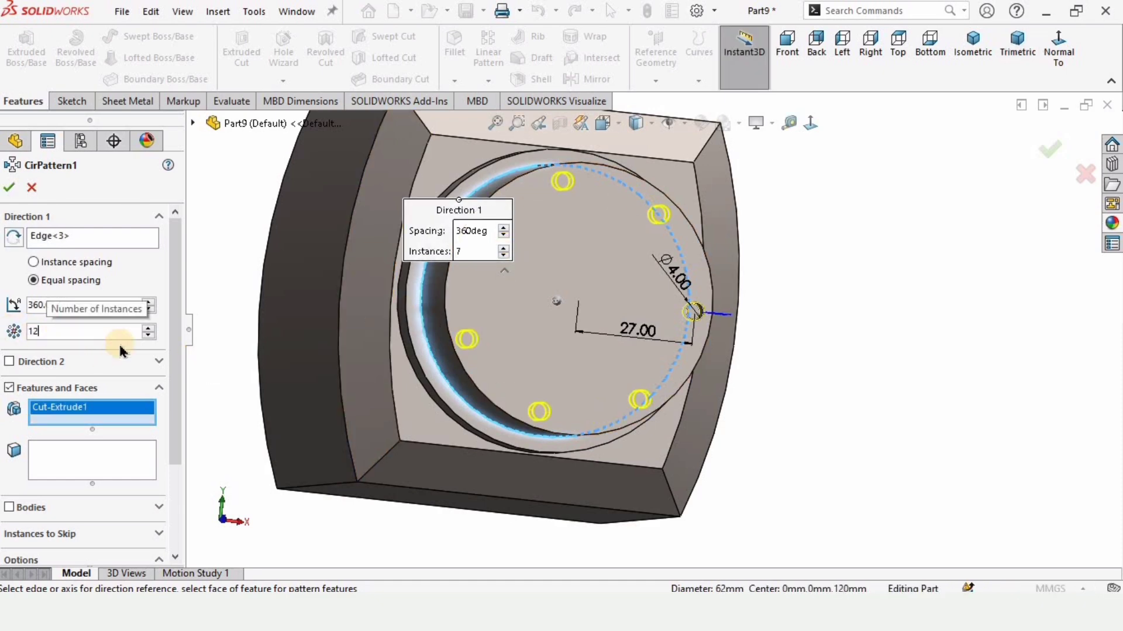
scroll(556, 245, "down", 2)
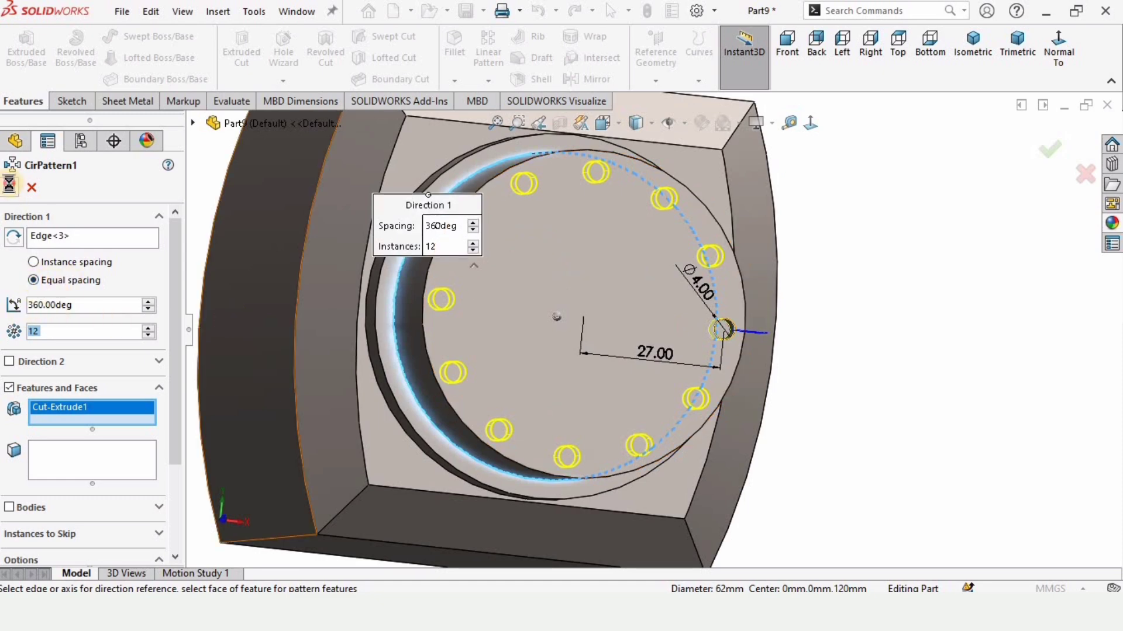
scroll(531, 314, "up", 3)
mouse_move(542, 315)
middle_mouse_down()
mouse_move(539, 299)
mouse_move(556, 308)
mouse_move(549, 326)
middle_mouse_up()
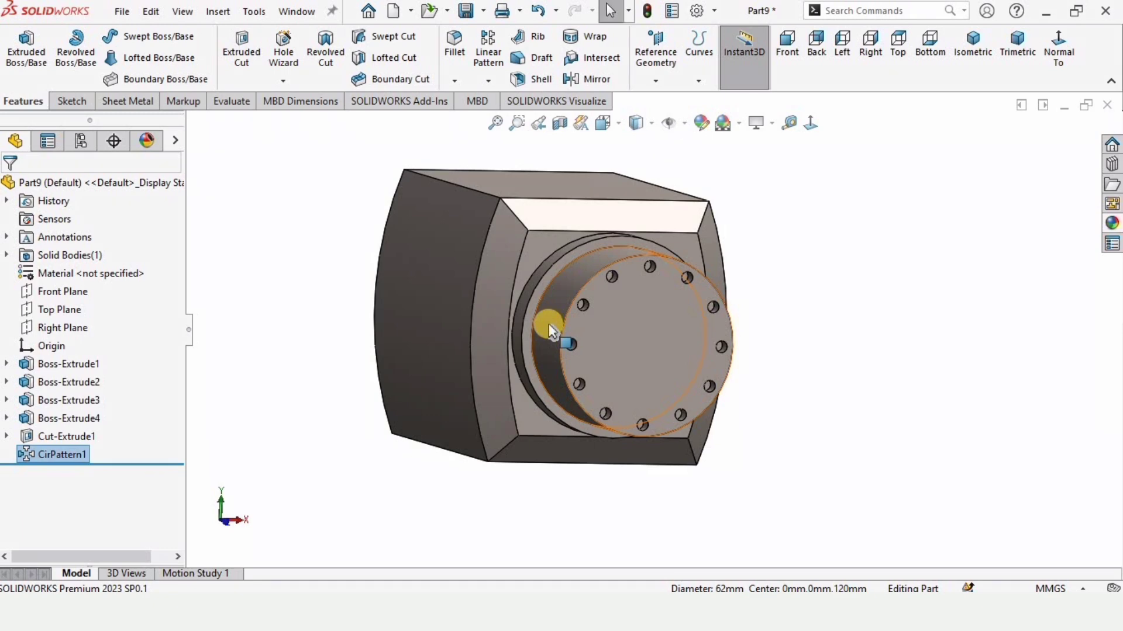